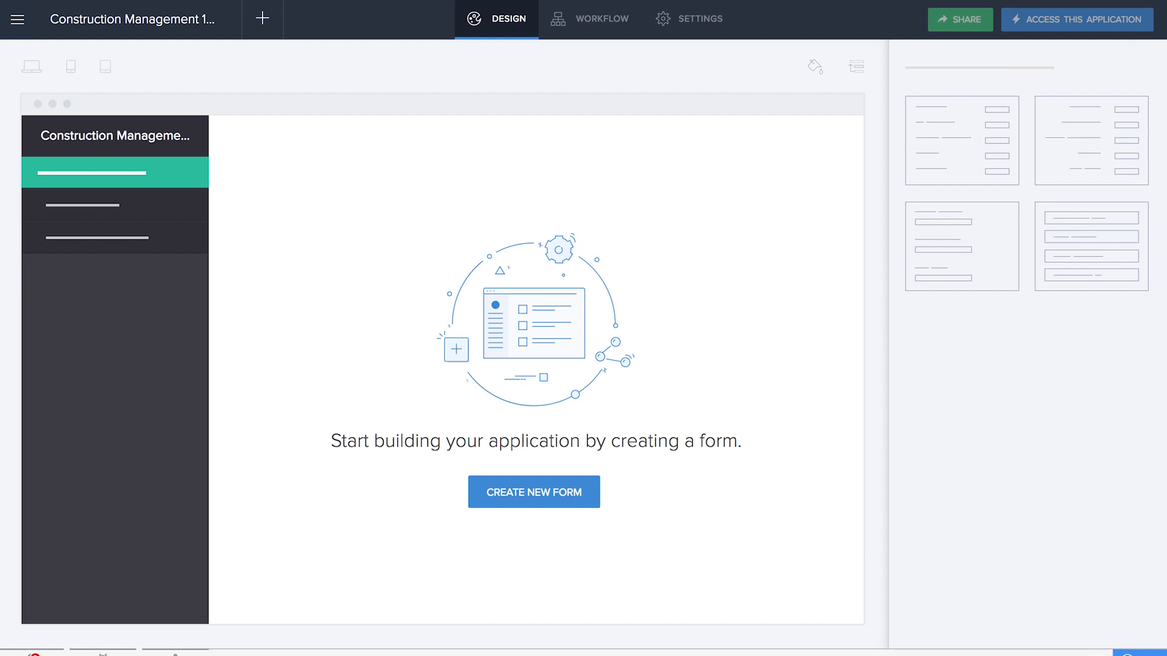
- Create a blank form named Add Client
click(519, 503)
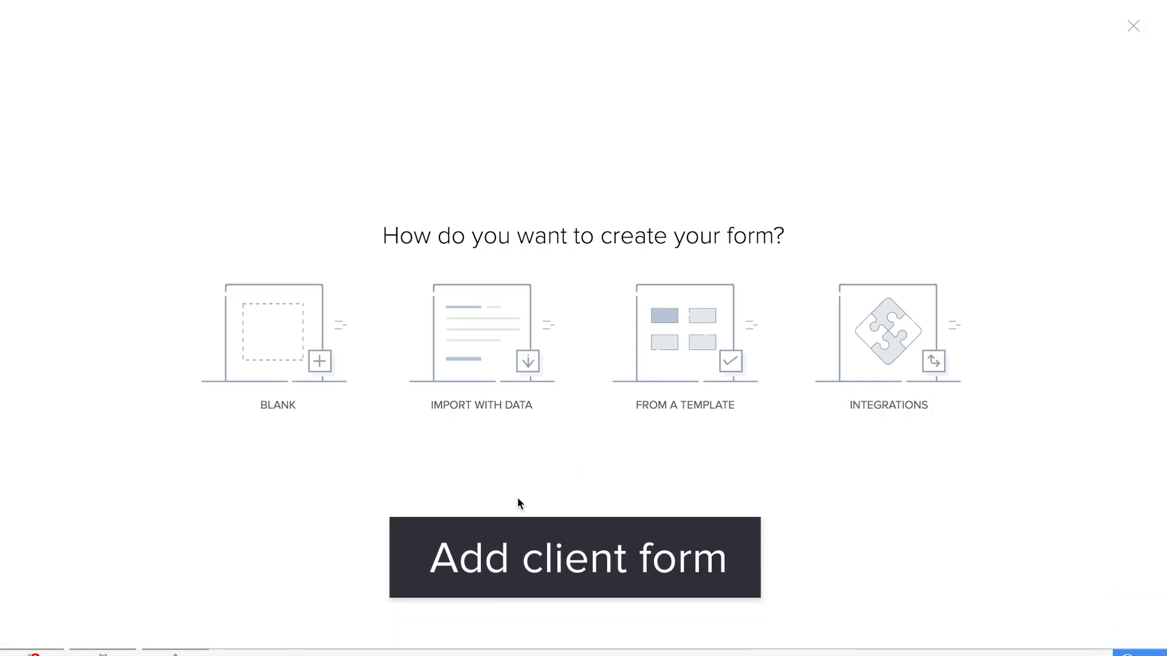
click(296, 352)
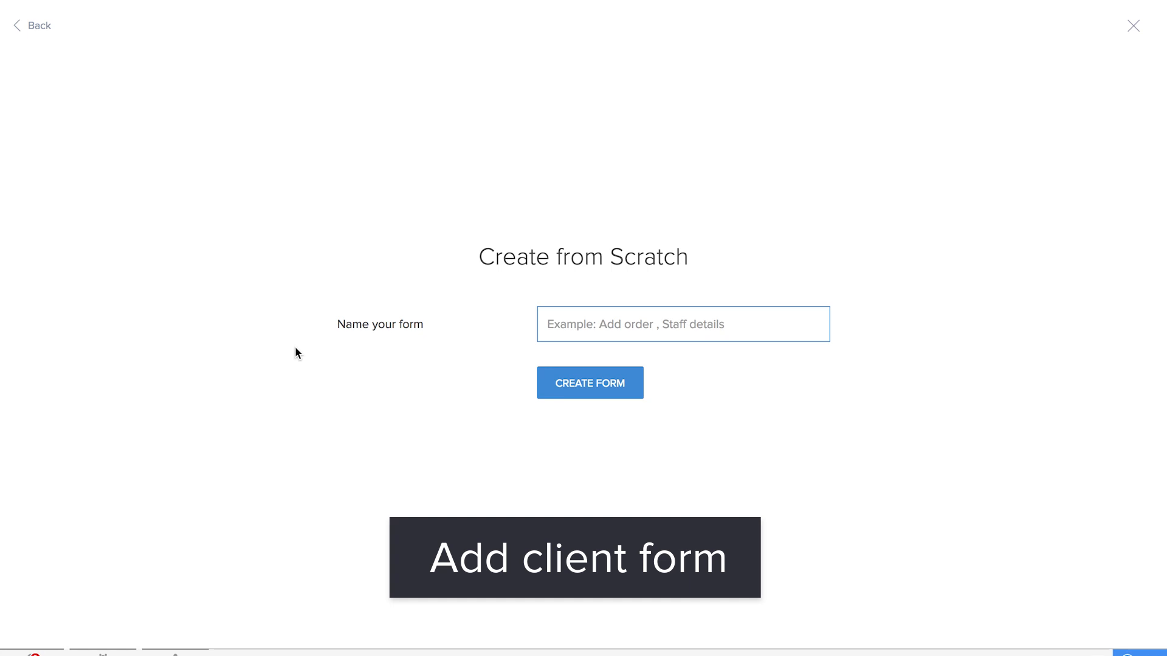
text(Add Client)
click(597, 390)
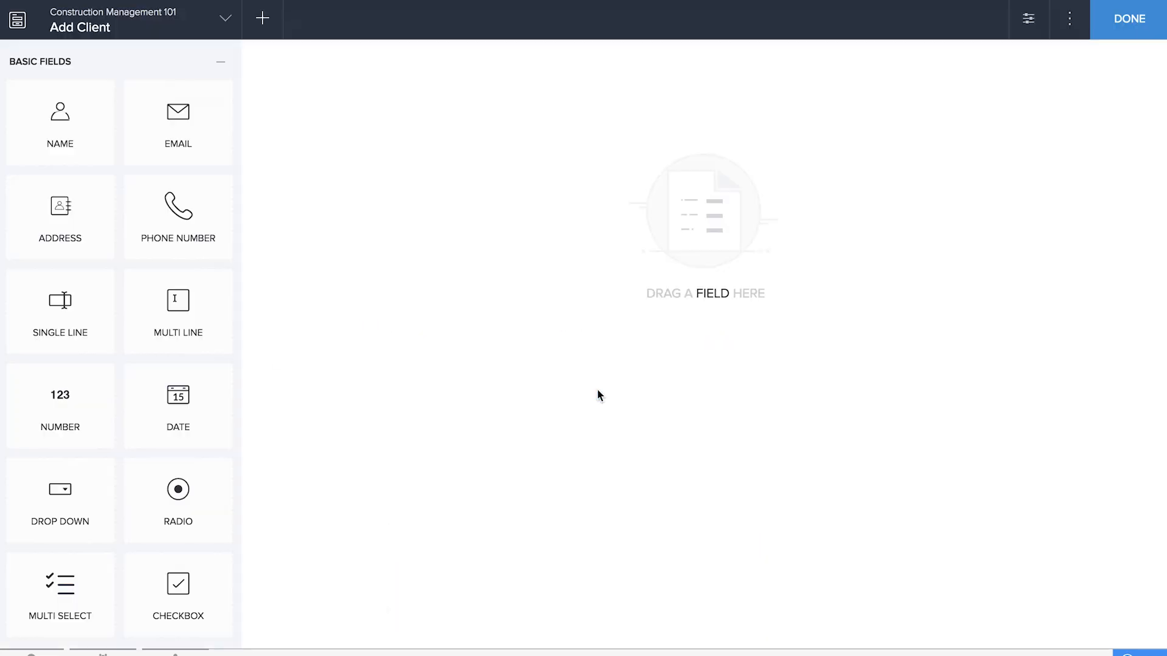
- Add Name, Email and Phone Number fields to the Add Client form
drag(96, 146, 376, 146)
drag(216, 117, 401, 203)
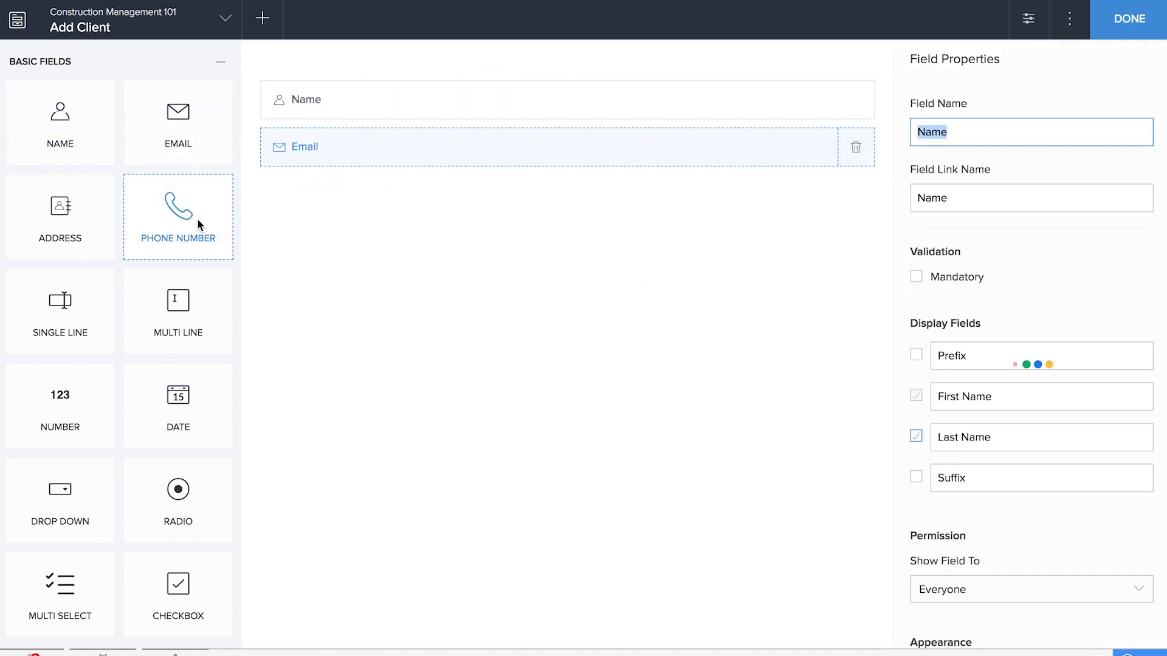
drag(209, 218, 402, 241)
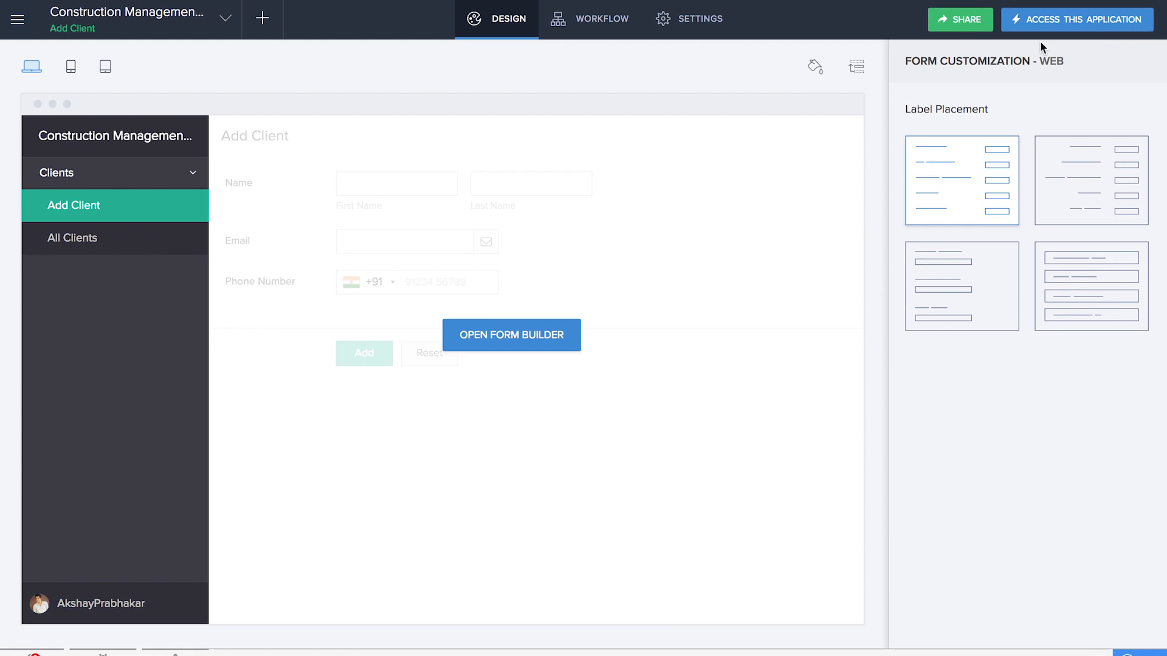
- Create a new form from scratch named Add Project Manager
click(255, 27)
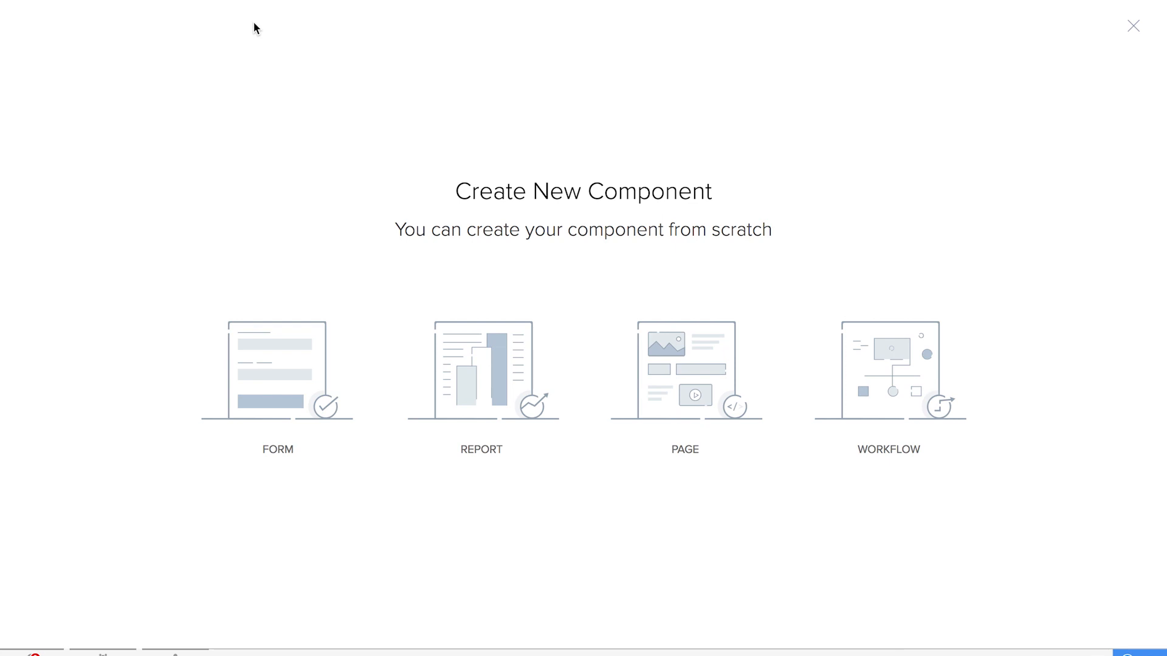
click(285, 398)
click(284, 398)
text(Add Project Manager)
click(592, 368)
- Add Name, Email and Phone Number fields to the Add Project Manager form and finish editing it
drag(63, 121, 377, 137)
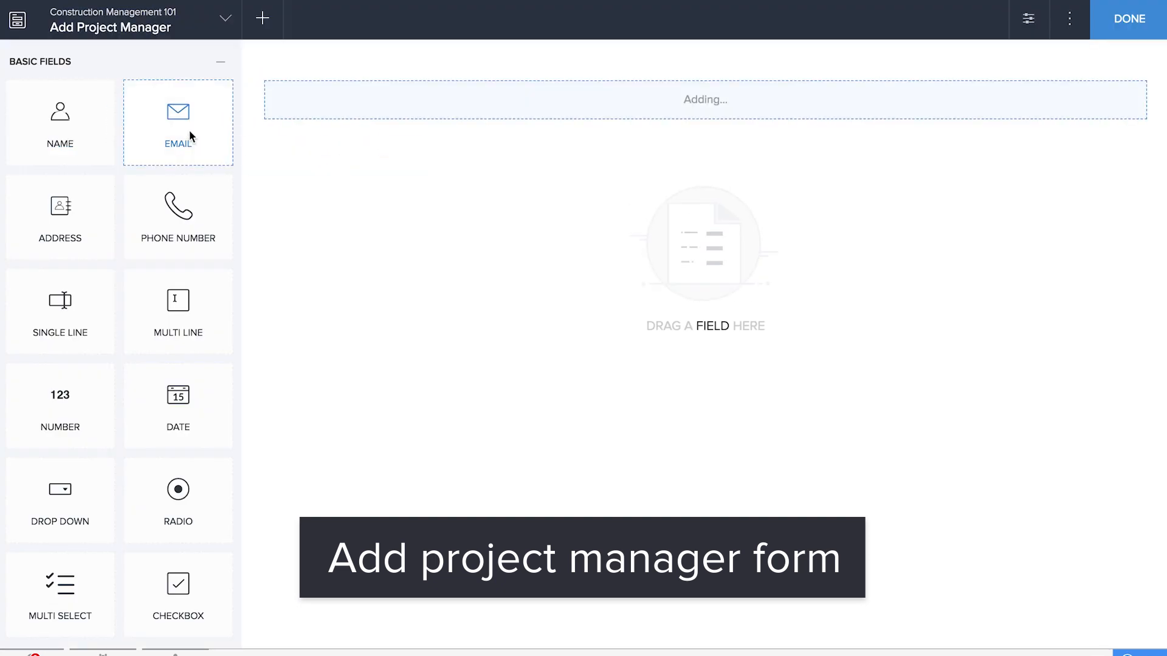
drag(188, 130, 365, 198)
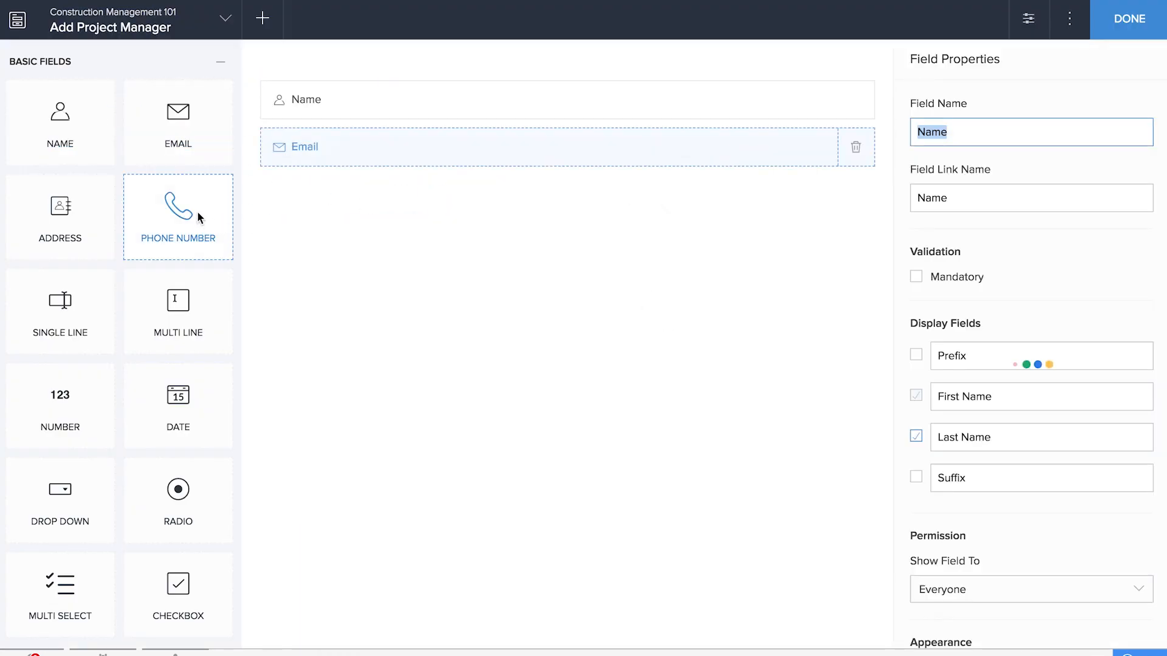
drag(205, 210, 381, 260)
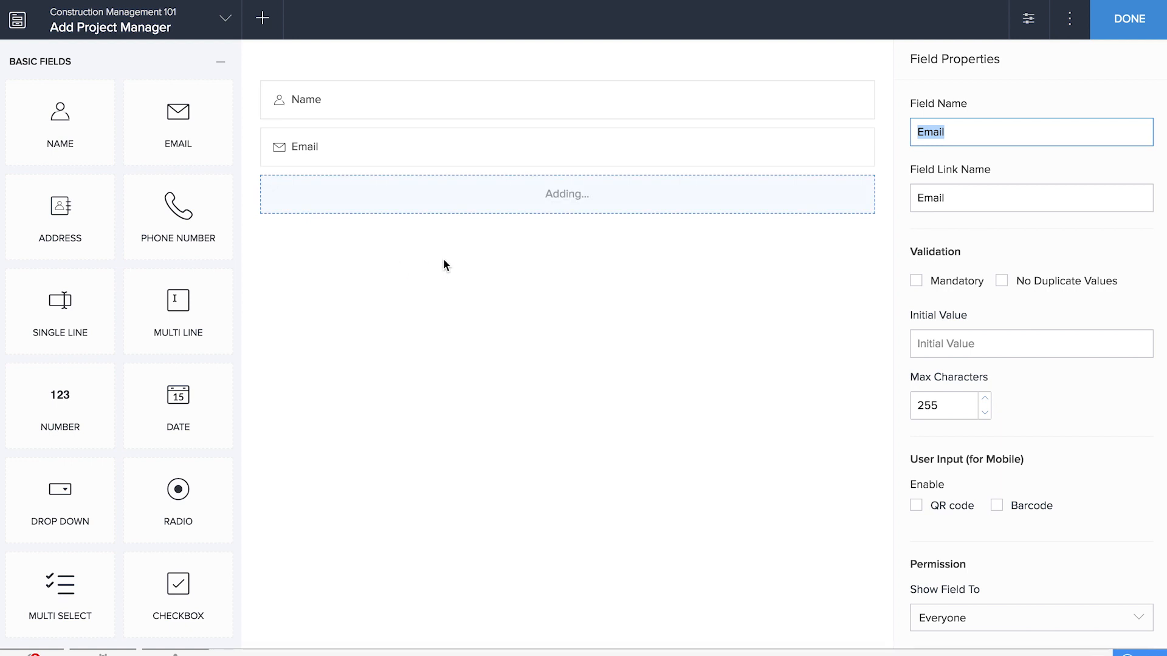
click(1152, 30)
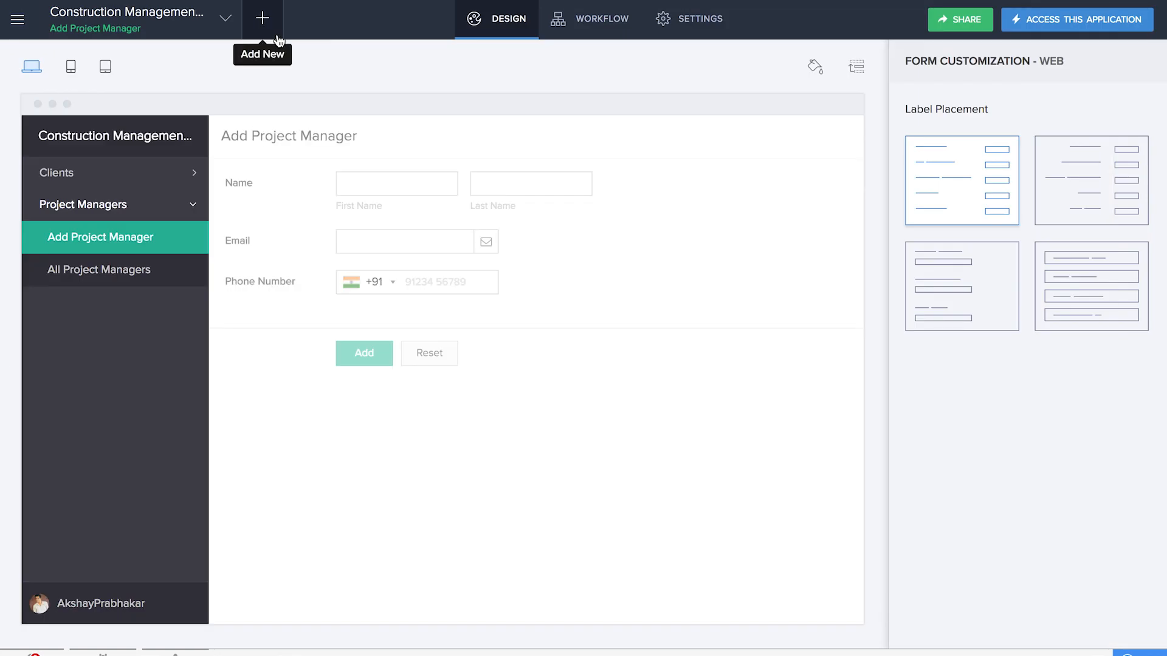
- Create a new form from scratch named Add Material
click(277, 37)
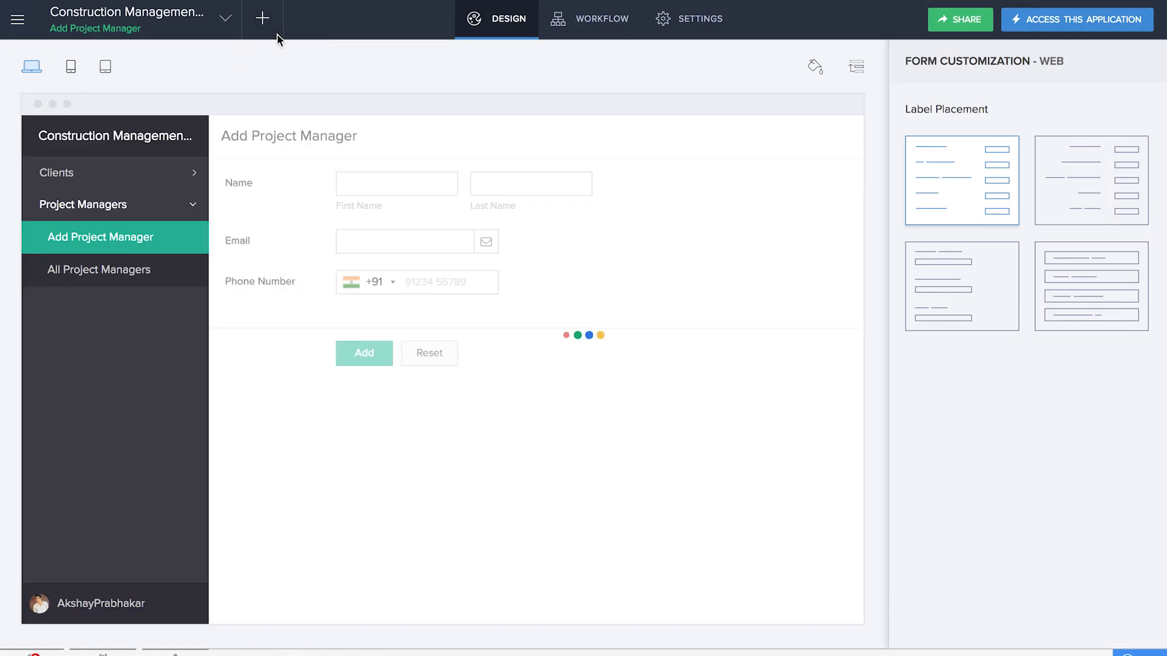
click(324, 361)
text(Add m)
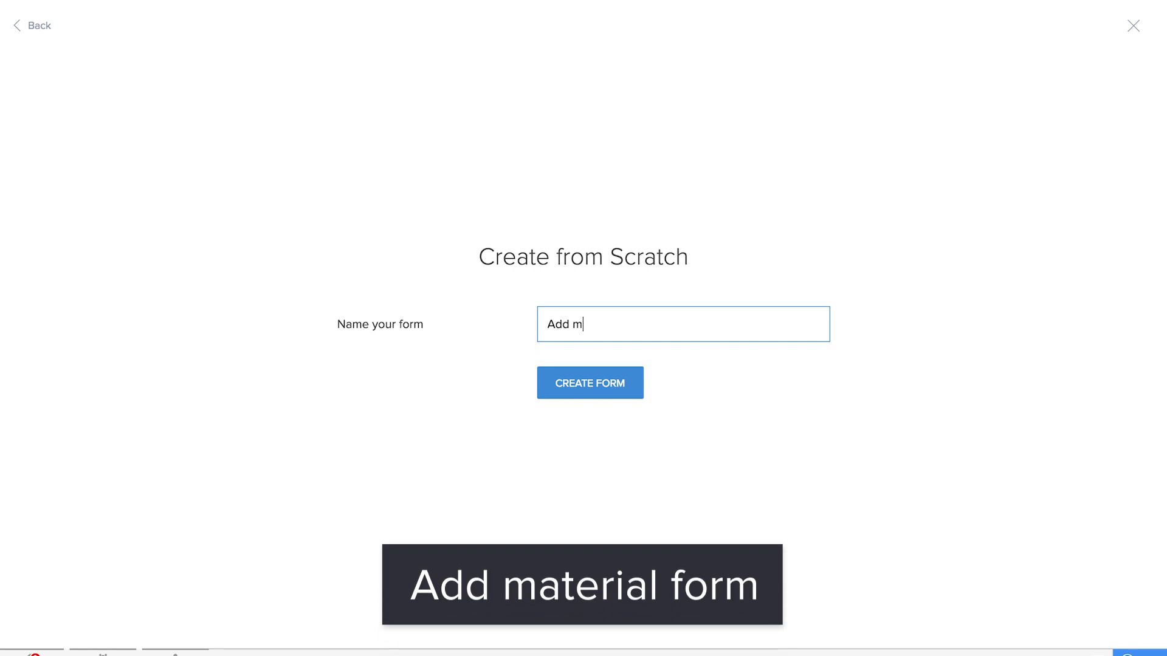
key(BackSpace)
text(Mat)
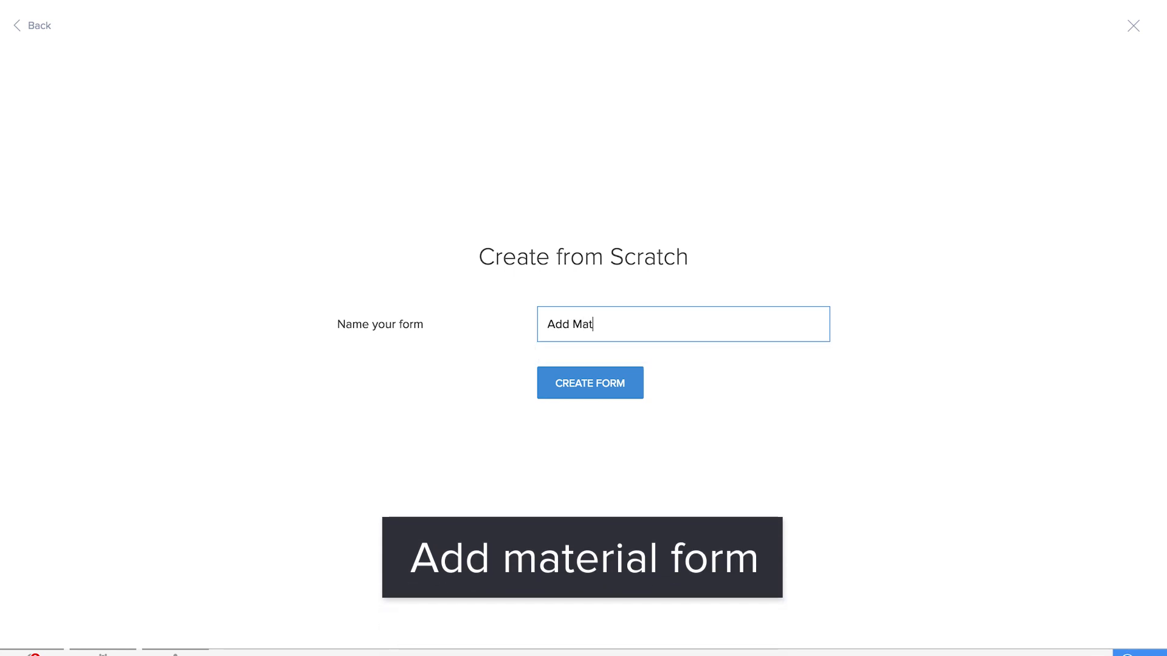
text(erial)
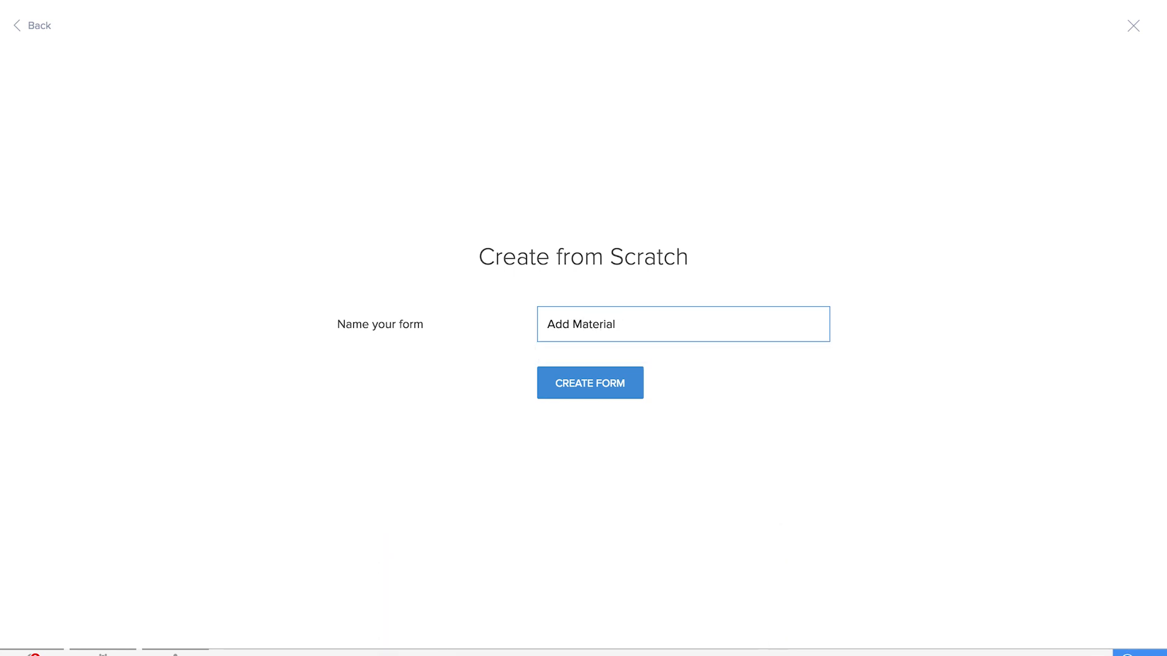
click(612, 386)
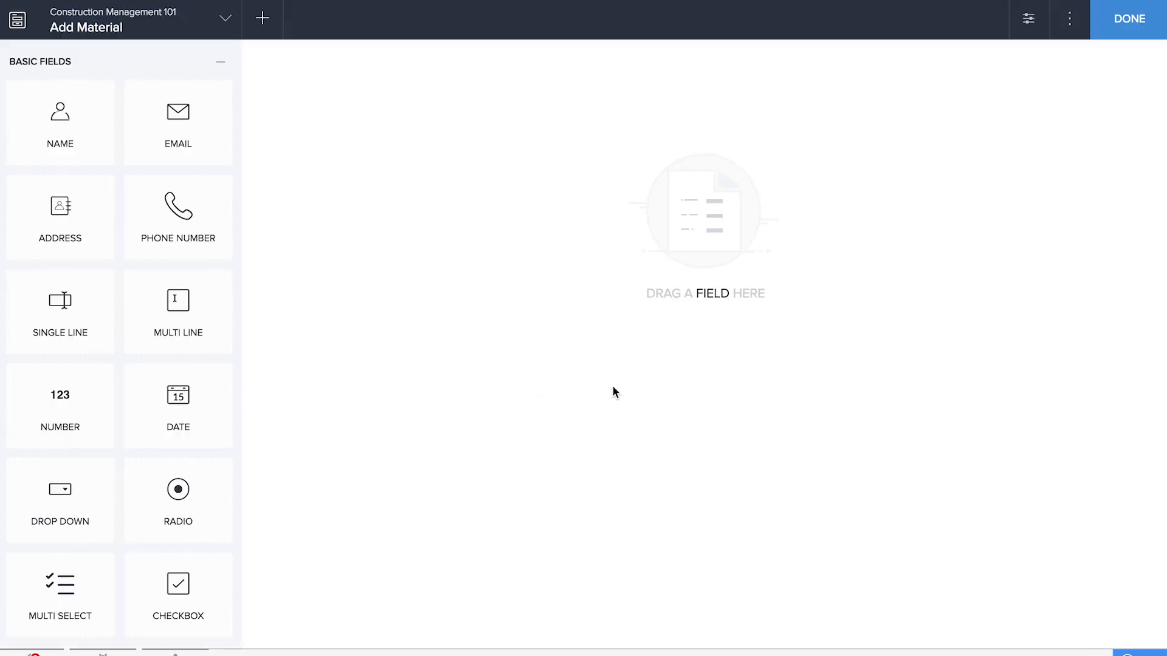
- Add a single-line field named Material Name to the Add Material form
drag(58, 301, 654, 279)
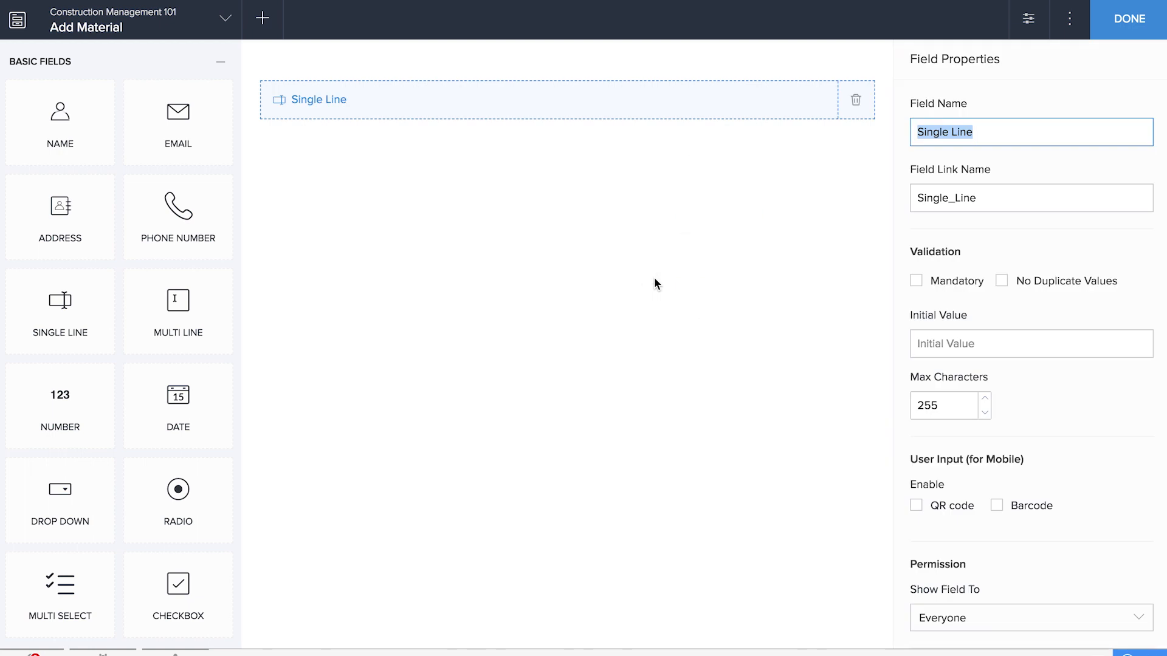
key(BackSpace)
text(Material Name)
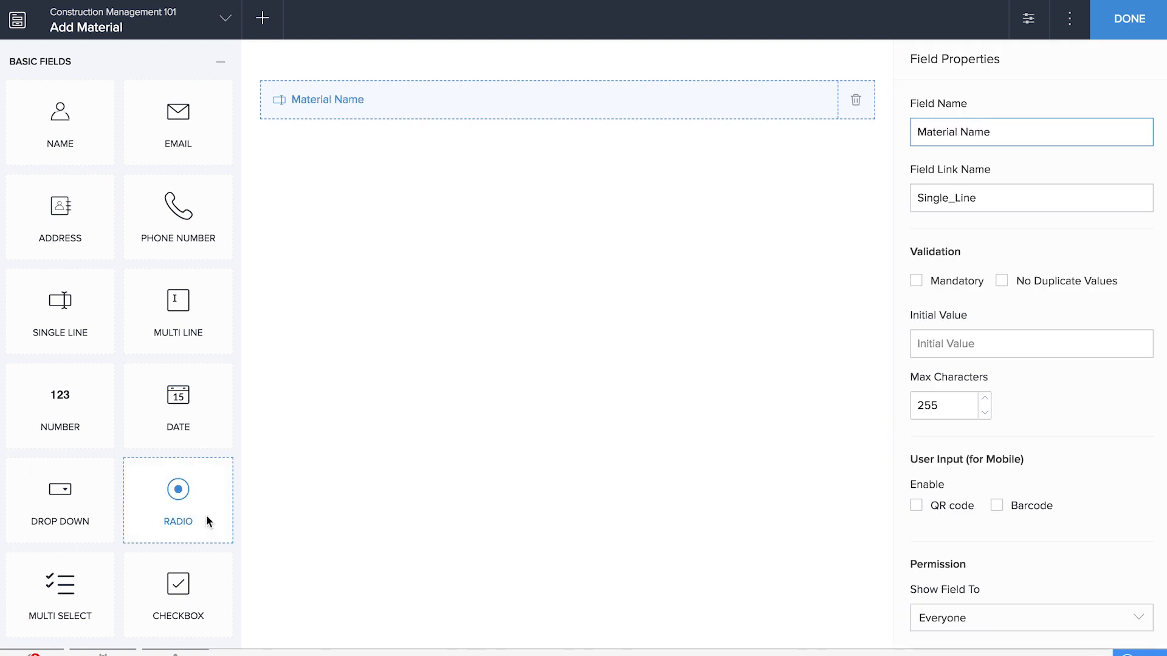
- Add a currency field named Unit Price below the Material Name field
scroll(206, 515, down, 7)
drag(206, 515, 691, 304)
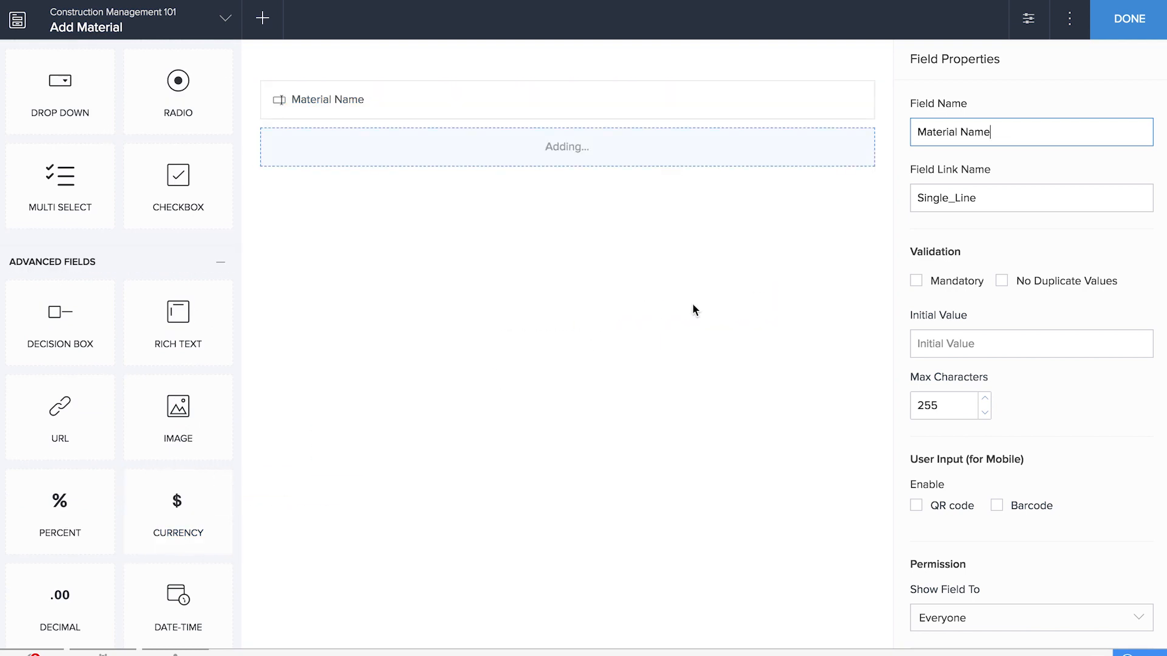
text(Unit Price)
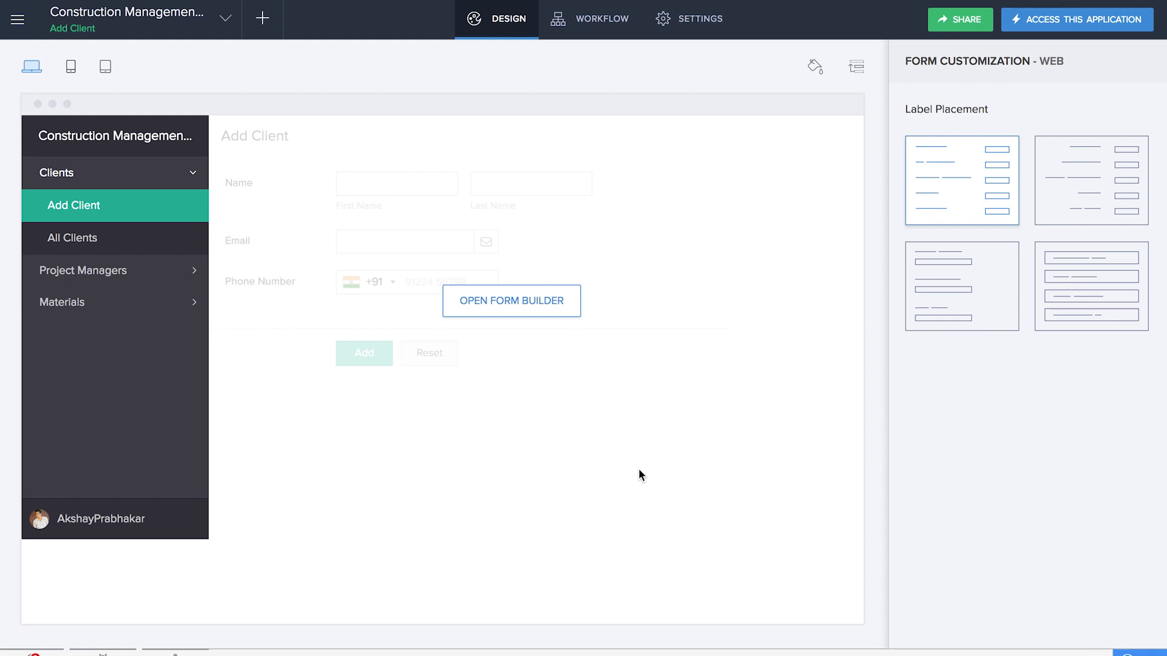
- Create a new form from scratch named New Project
click(271, 29)
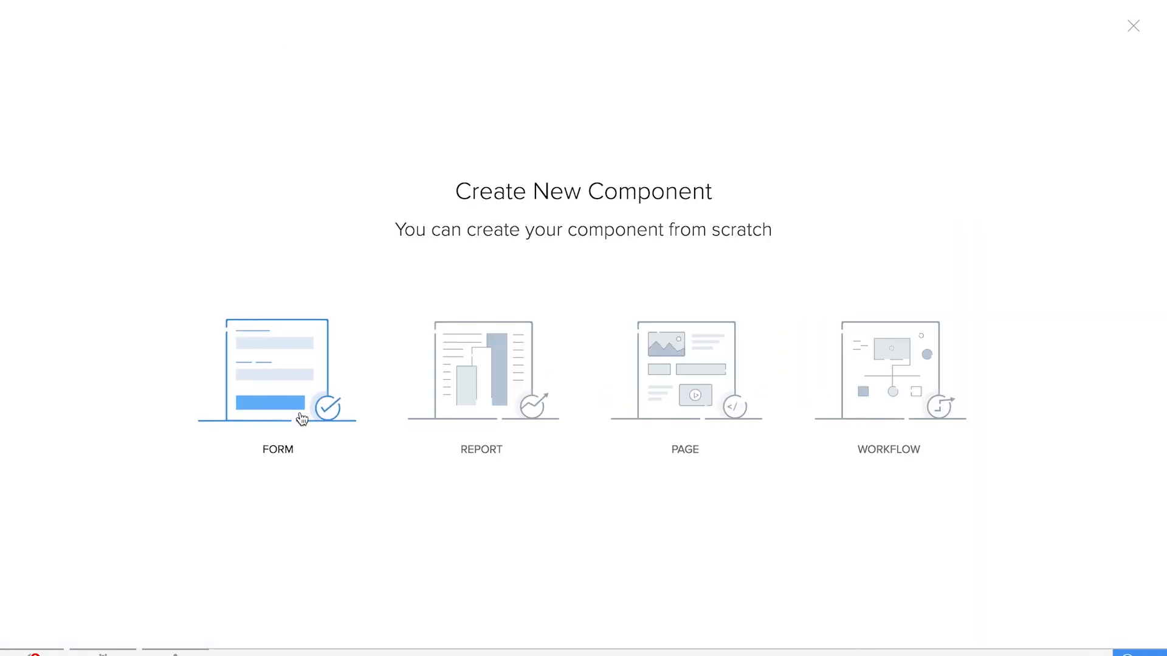
click(309, 392)
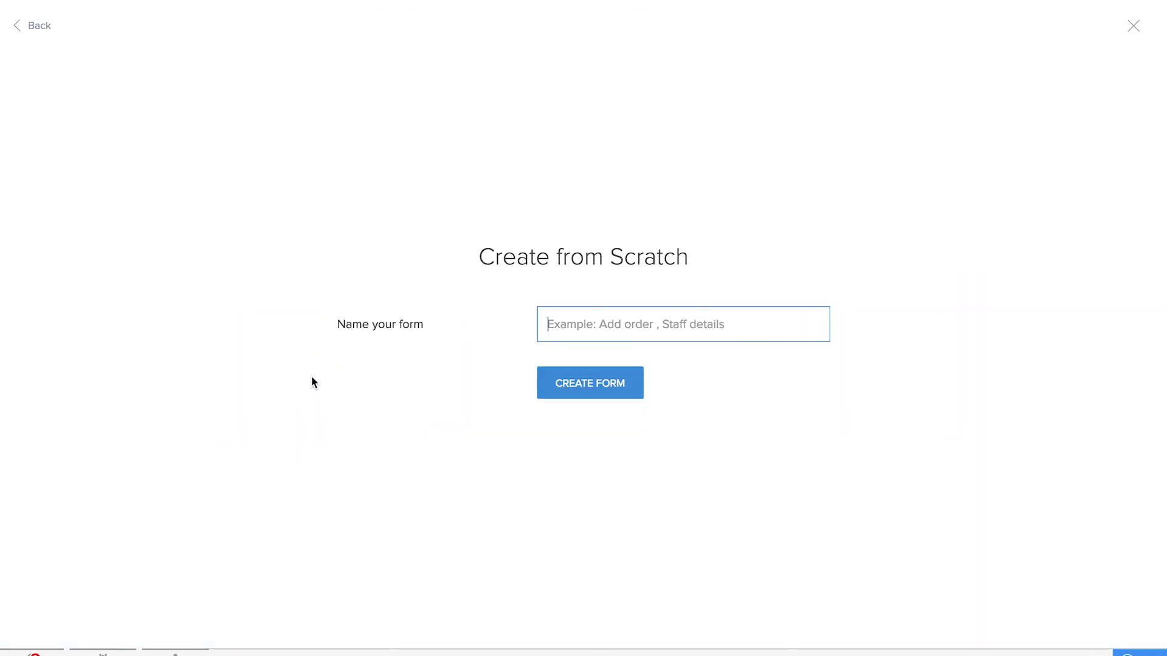
text(N)
click(575, 353)
click(604, 392)
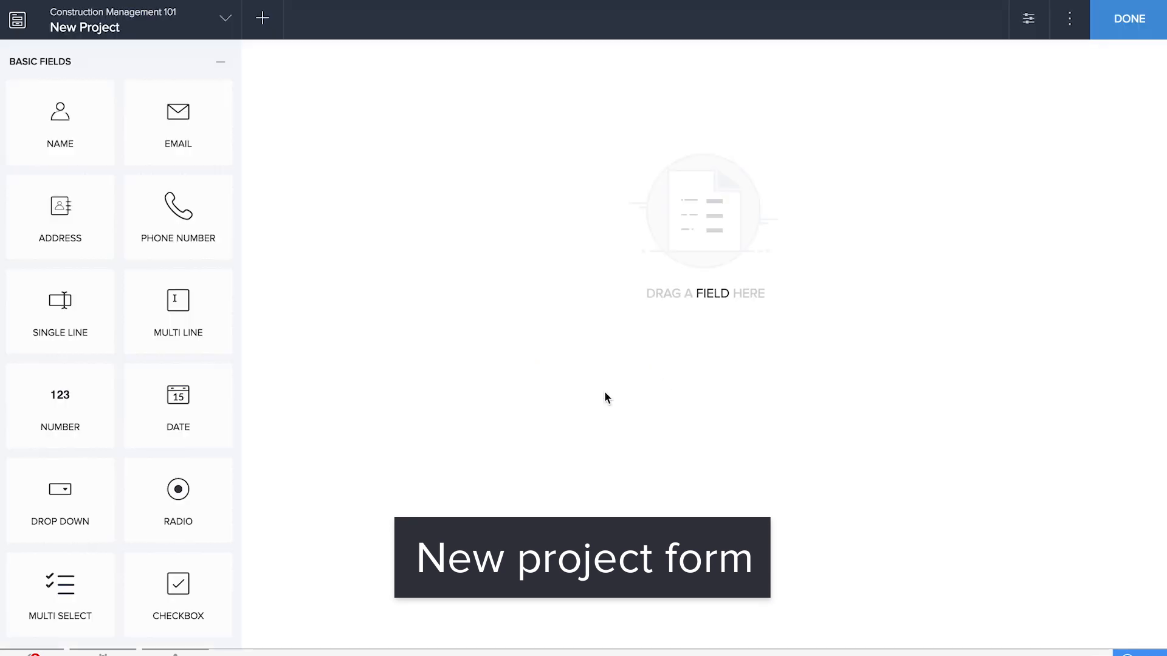
- Add a single-line field named Project Name and two date fields to the New Project form
drag(81, 290, 412, 281)
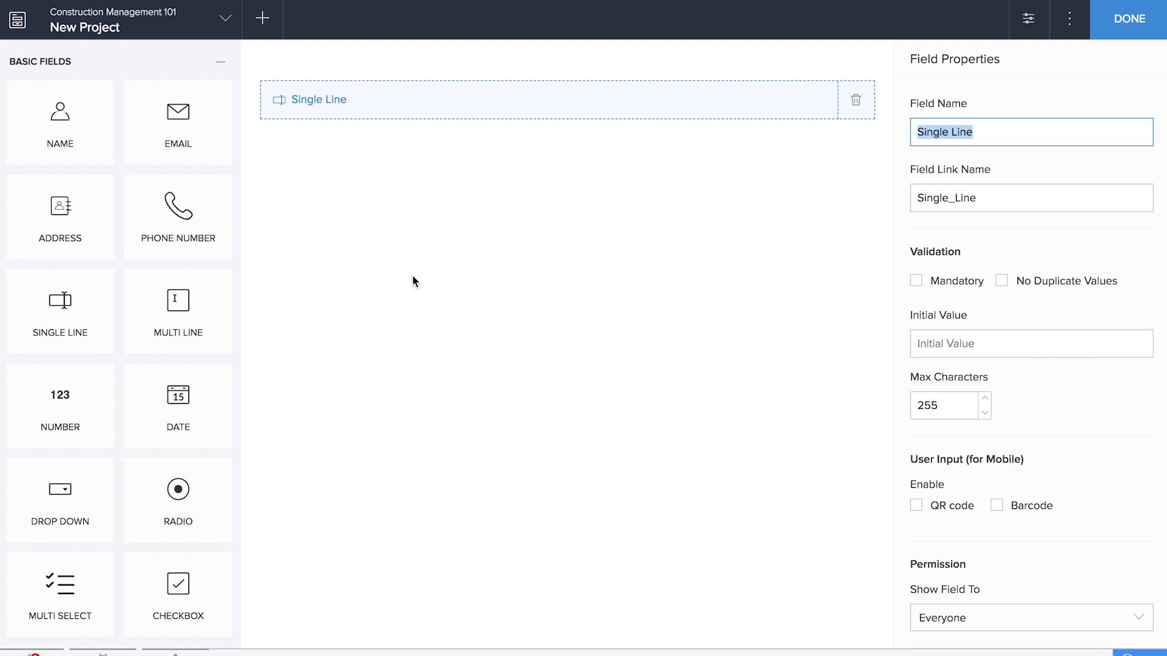
text(Project Name)
drag(194, 406, 491, 319)
- Rename the two date fields Start Date and End Date, placing End Date below Start Date
click(756, 151)
key(Left)
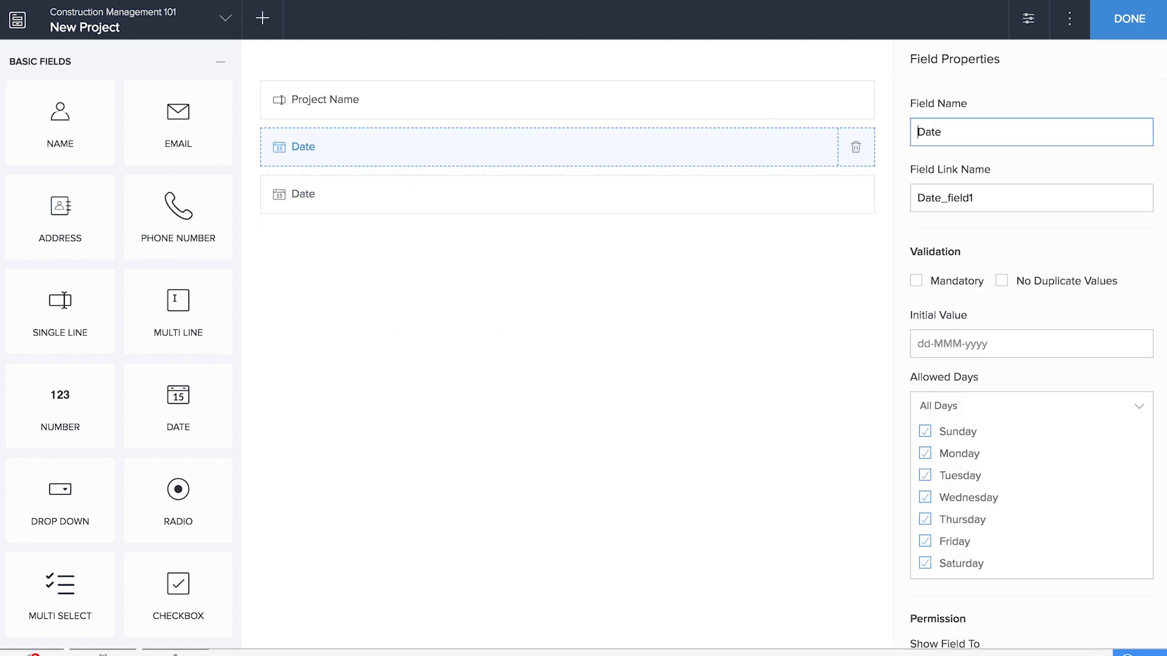
text(St)
text(art)
click(669, 143)
key(Left)
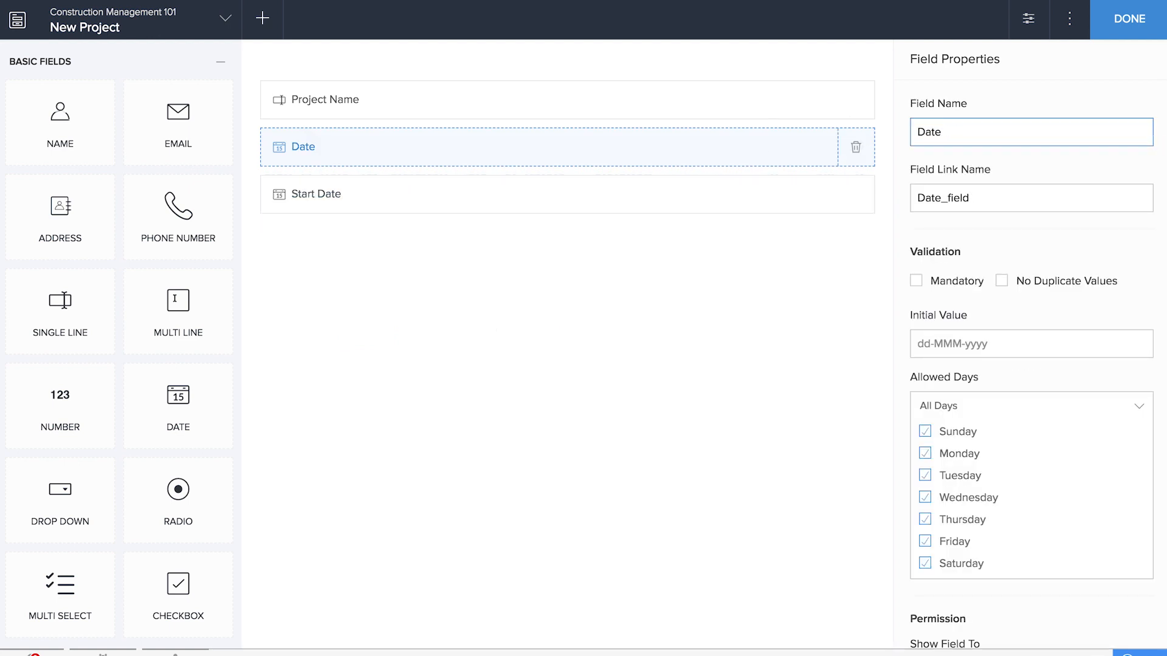
text(End)
drag(669, 139, 673, 261)
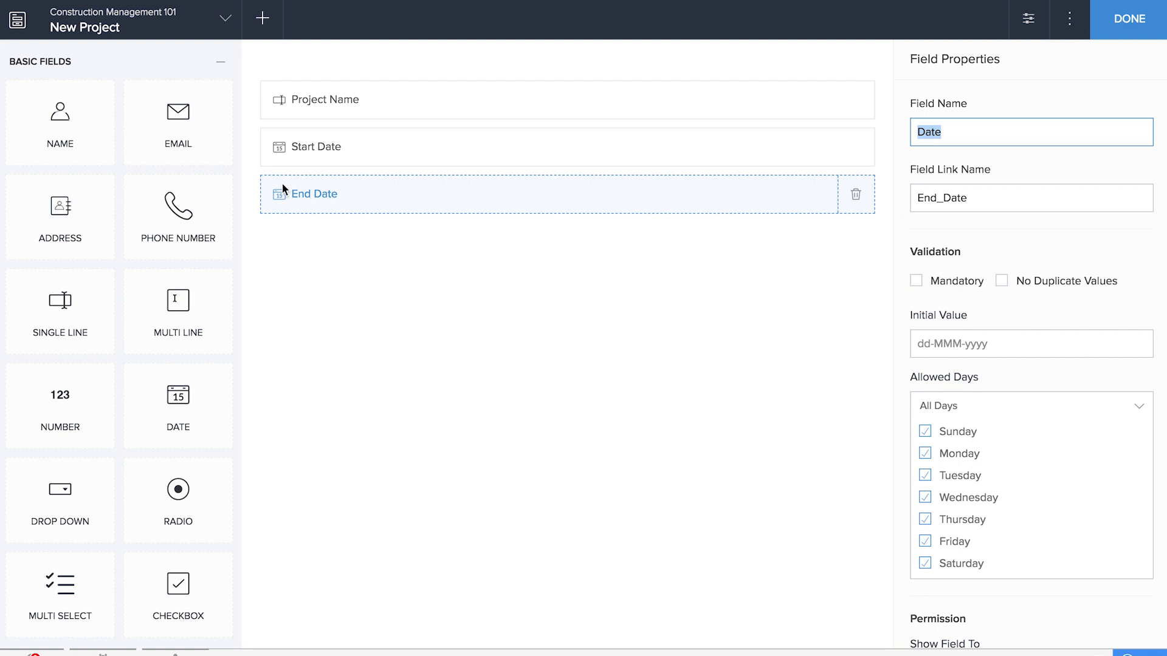
- Add a lookup field related to the Name field of the Add Client form in Construction Management 101
scroll(122, 307, down, 10)
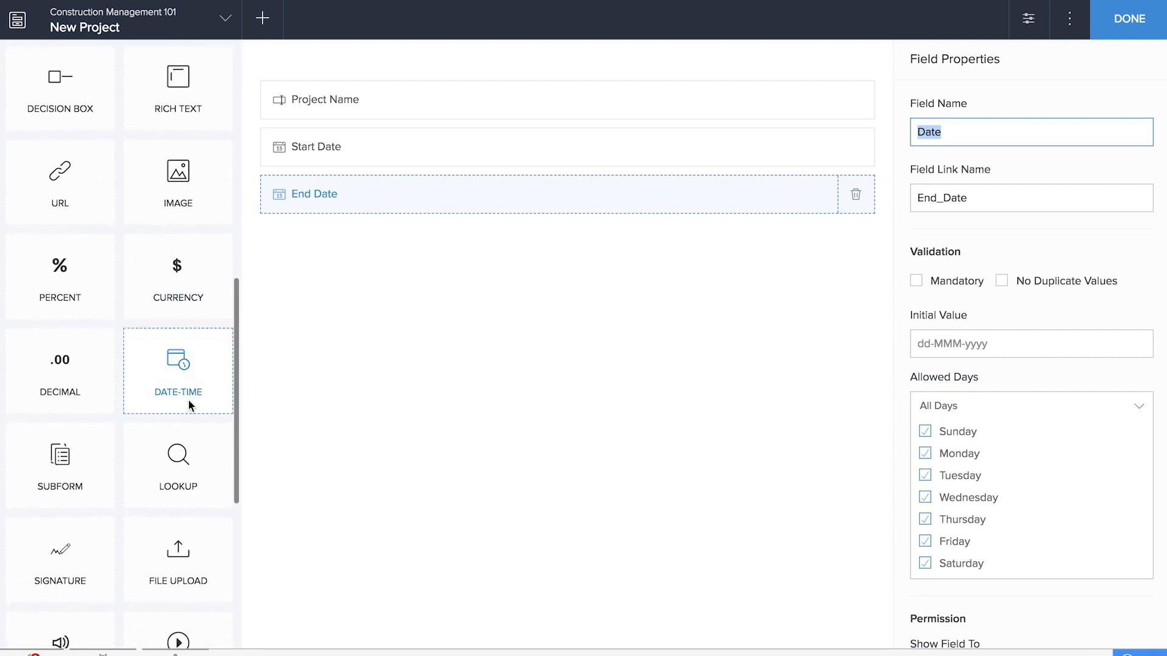
drag(181, 471, 395, 411)
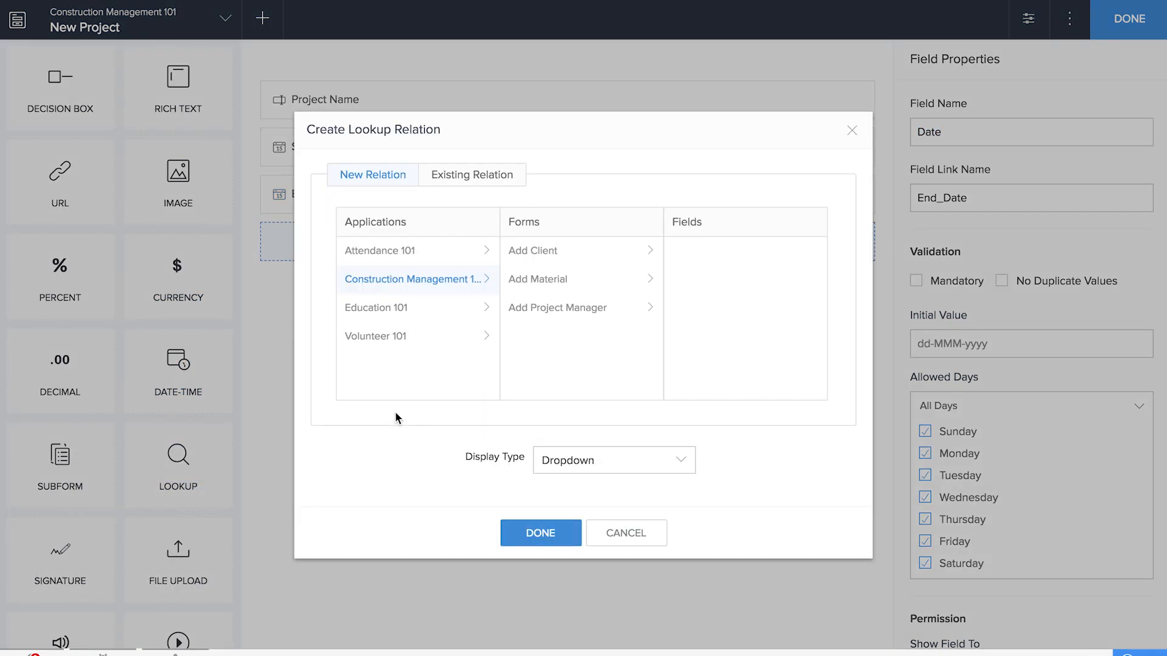
click(596, 250)
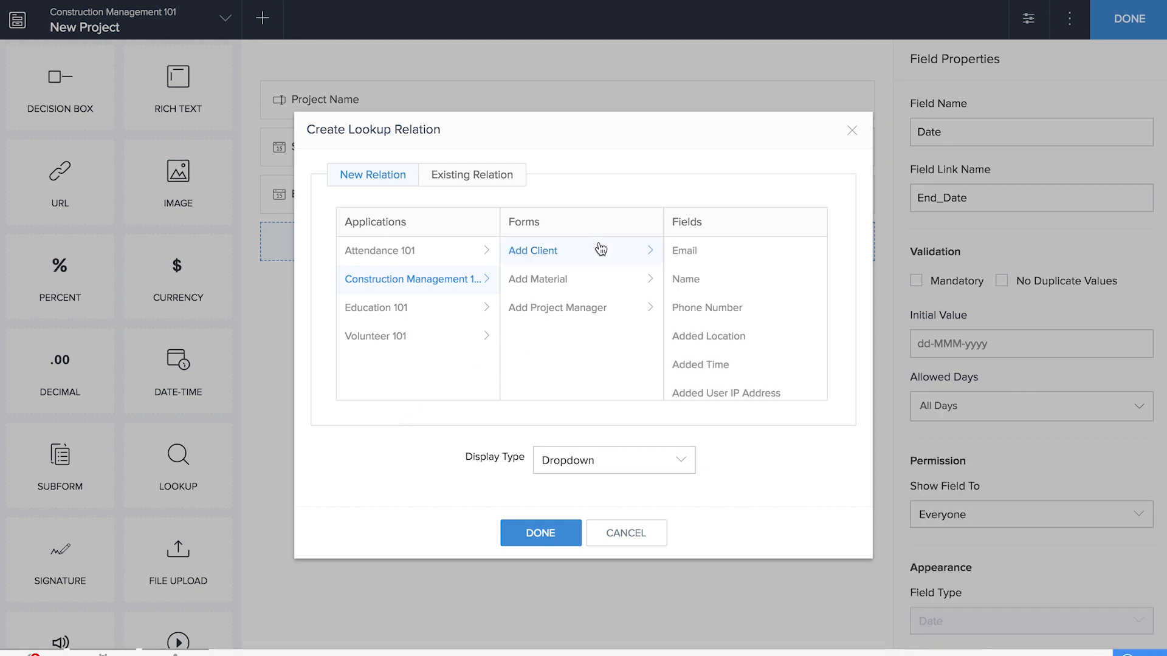
click(533, 527)
- Rename the Add Client lookup field as Client
click(939, 132)
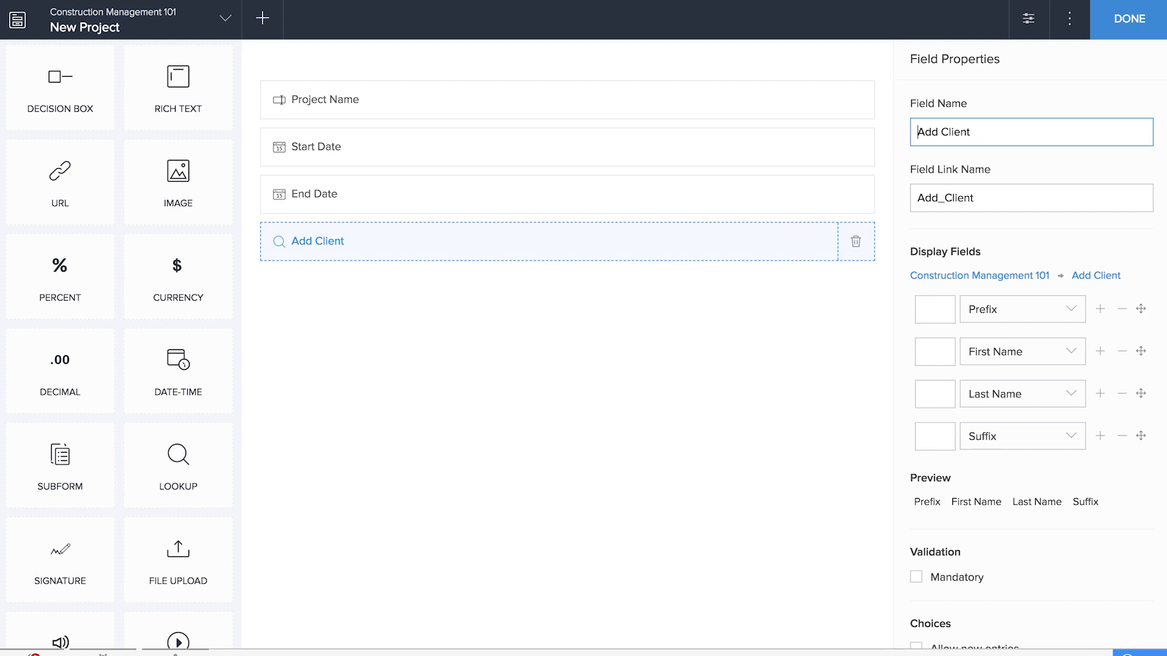
key(BackSpace)
key(BackSpace)
key(BackSpace)
key(BackSpace)
- Add a second lookup field related to the Name field of the Add Project Manager form
drag(182, 462, 475, 409)
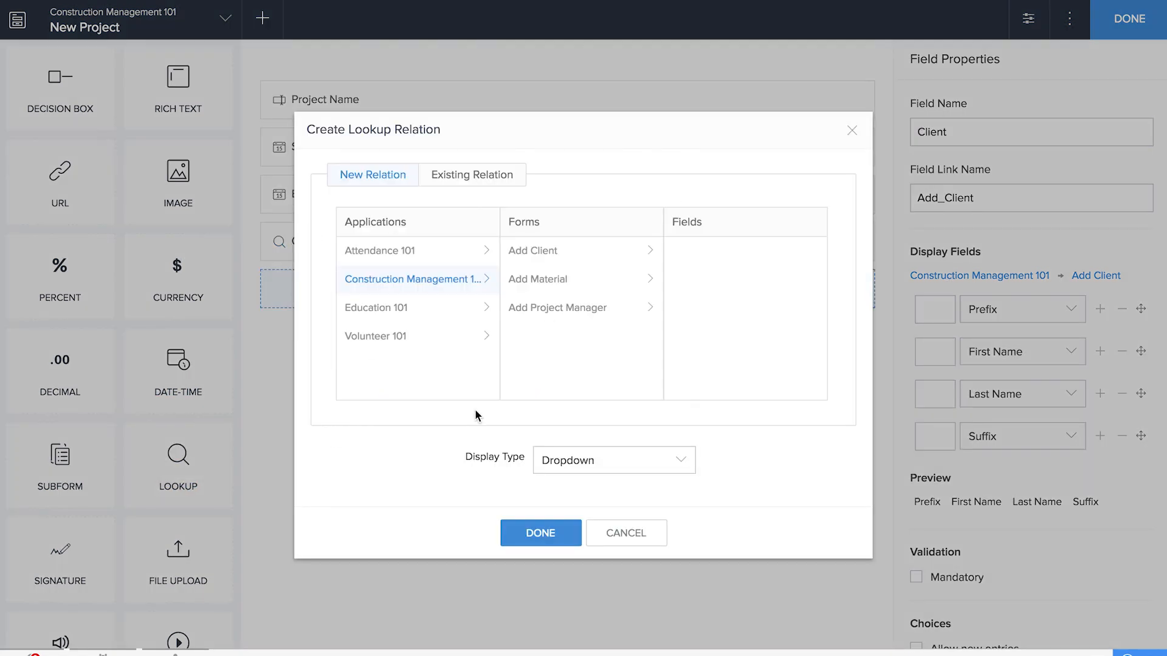
click(562, 307)
click(692, 283)
click(559, 535)
- Rename the second lookup field as Project Manager and finish editing the New Project form
click(941, 132)
key(BackSpace)
key(BackSpace)
key(BackSpace)
key(BackSpace)
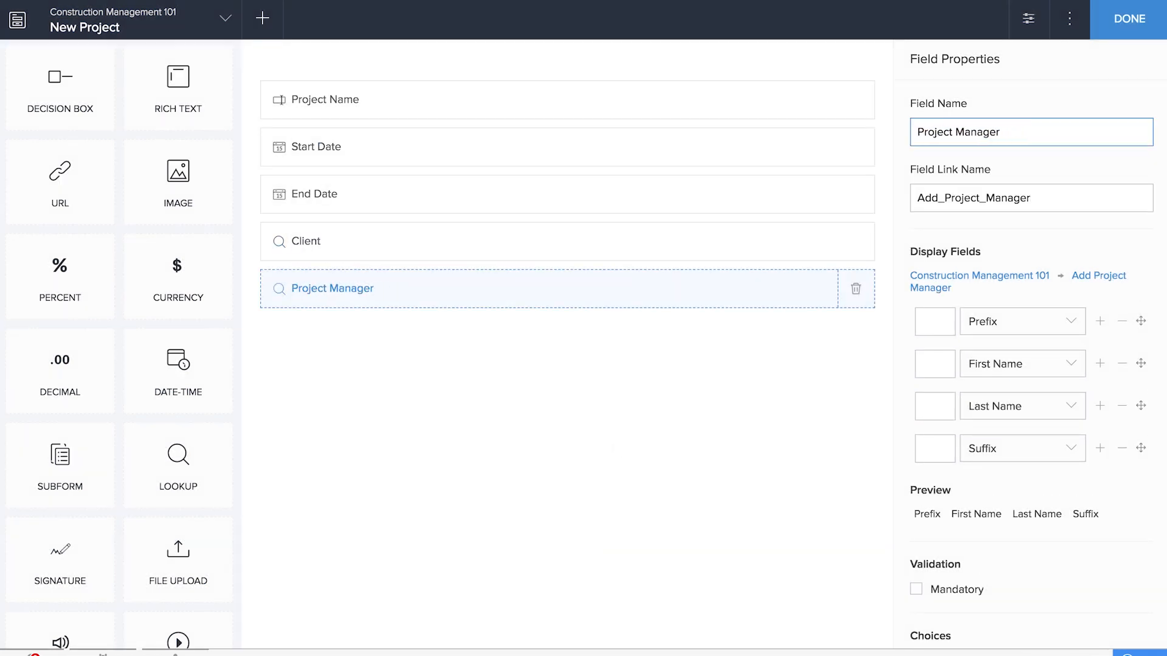
click(1148, 27)
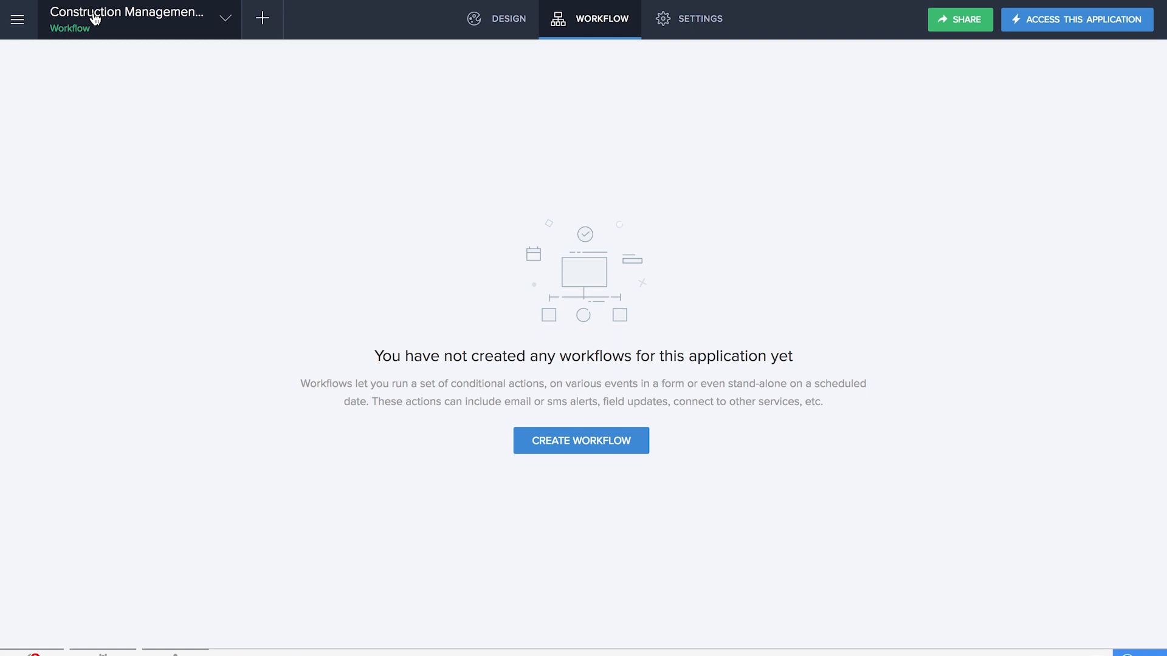
- Create a form-based workflow named Email Notification for the New Project form that runs when a record is created
click(544, 443)
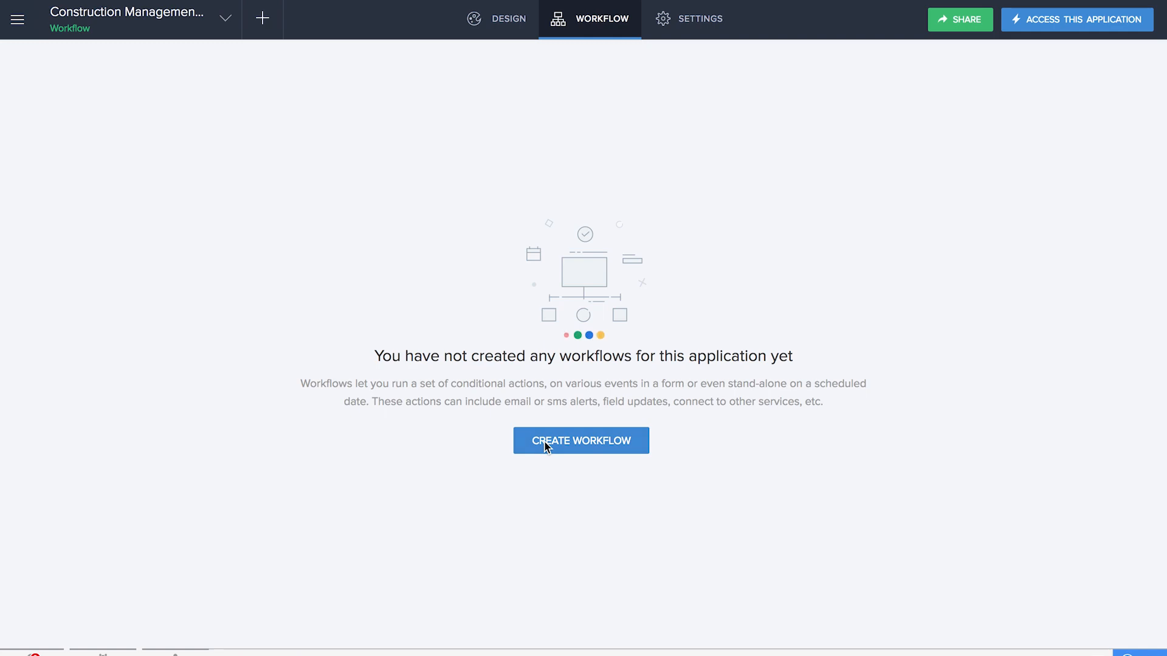
click(394, 331)
click(586, 268)
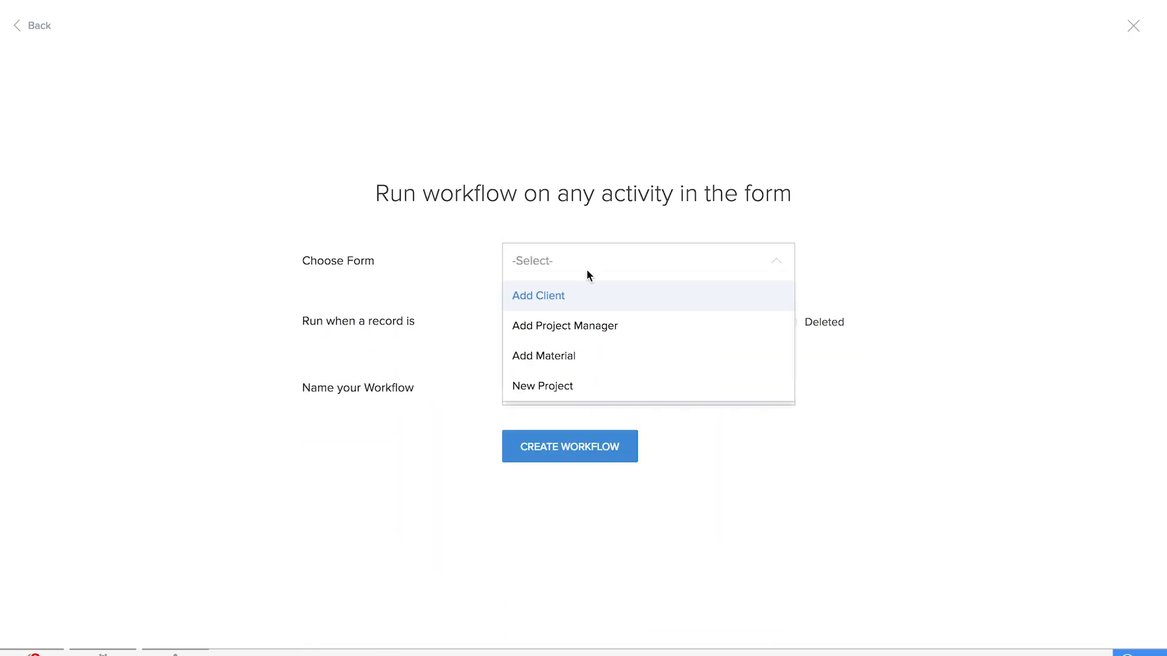
click(596, 387)
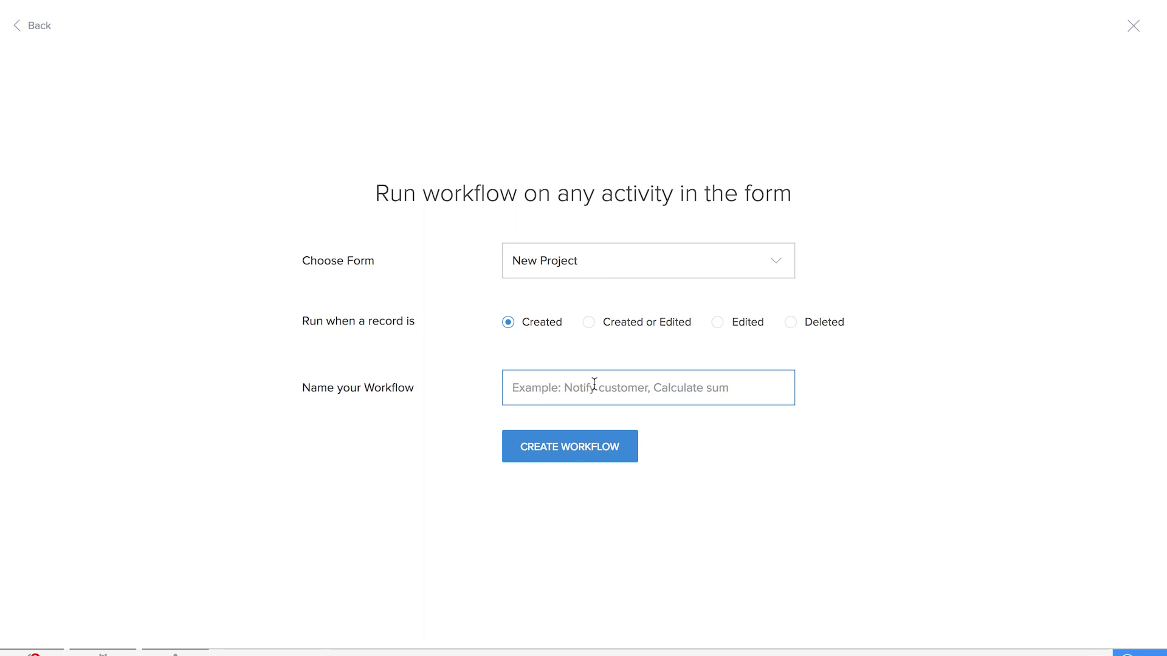
text(Email Notification)
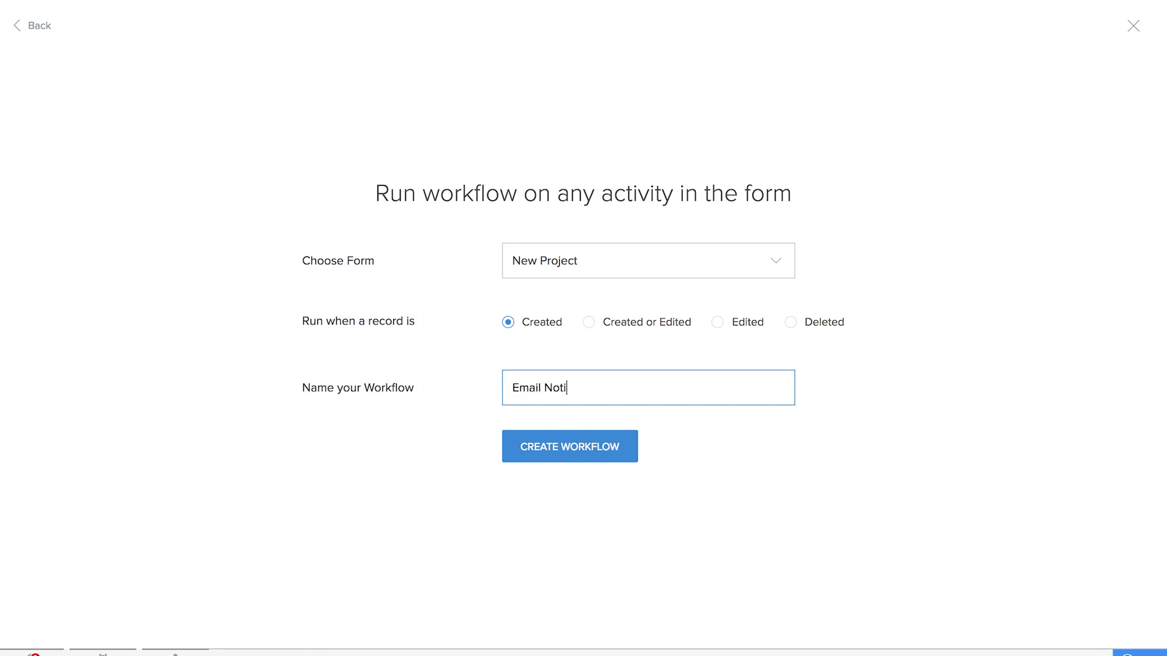
click(595, 448)
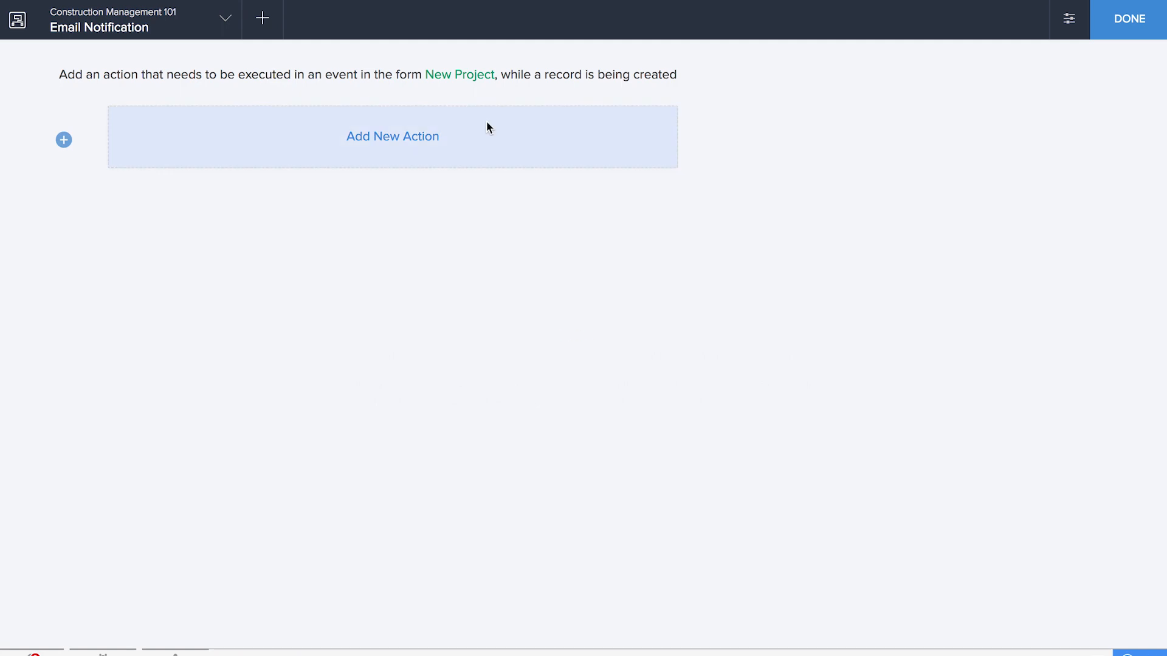
- Add an On success action to the Email Notification workflow
click(488, 125)
click(555, 477)
click(672, 290)
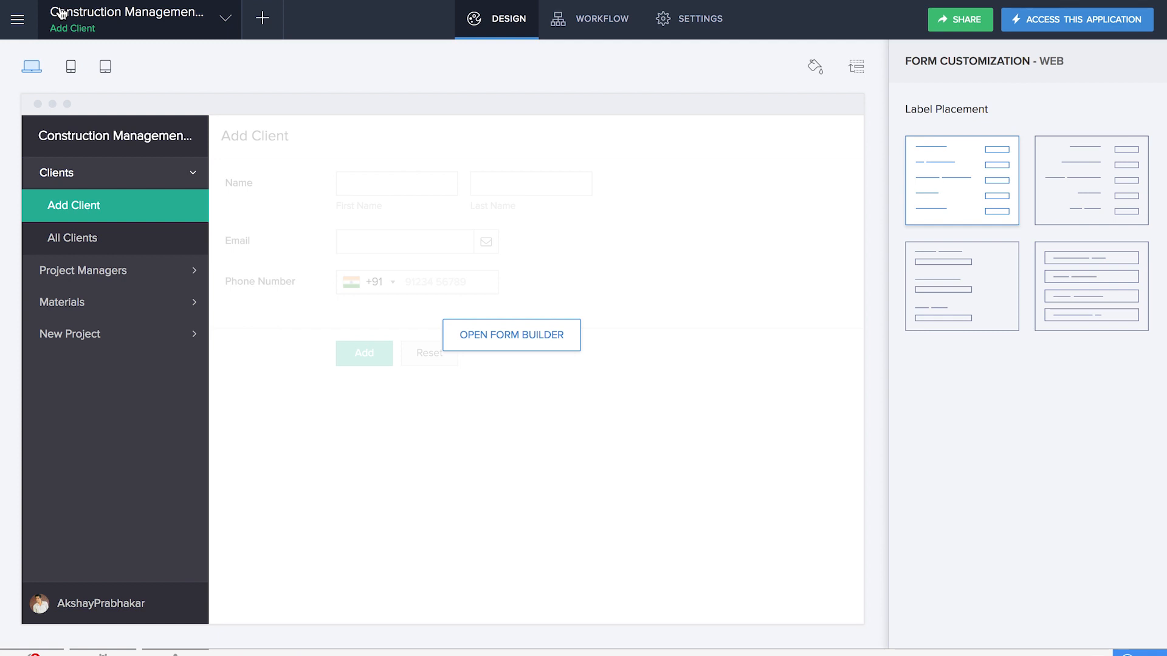
- Create a second form-based workflow named Notification for the Add Project Manager form that runs when a record is created
click(276, 20)
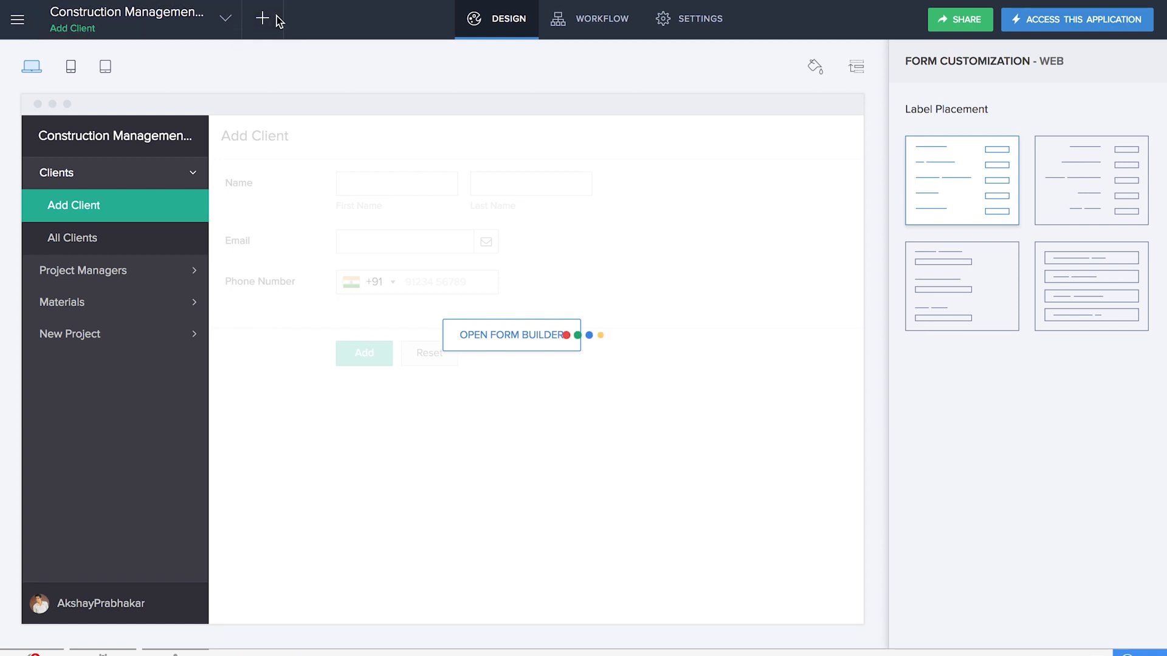
click(866, 401)
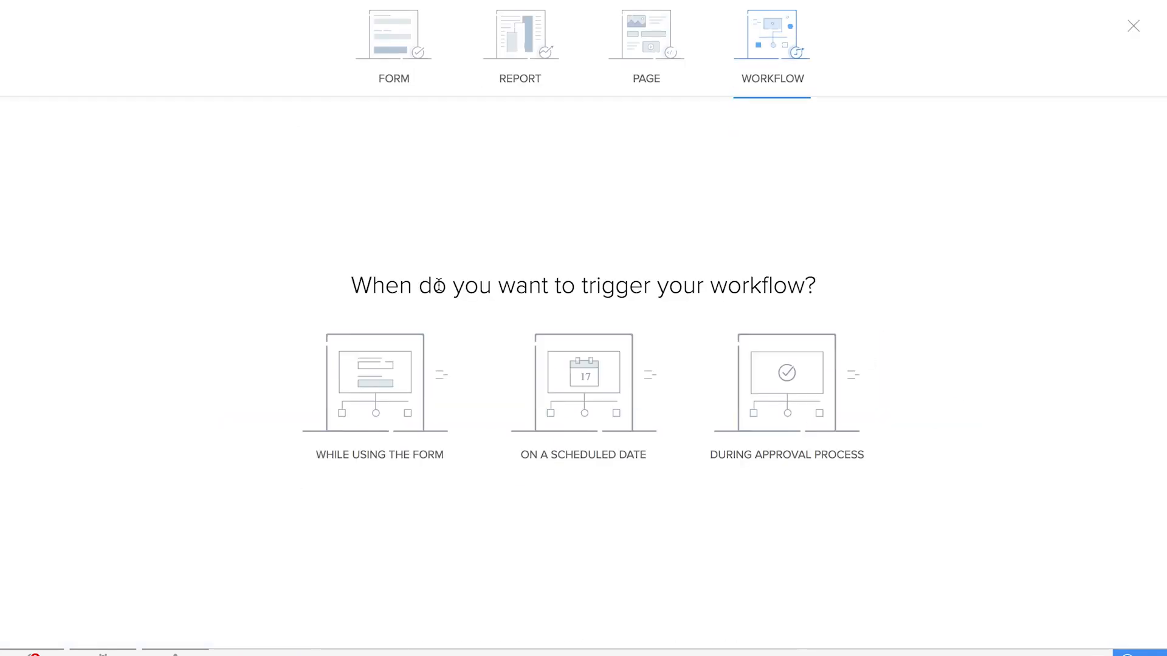
click(395, 382)
click(544, 261)
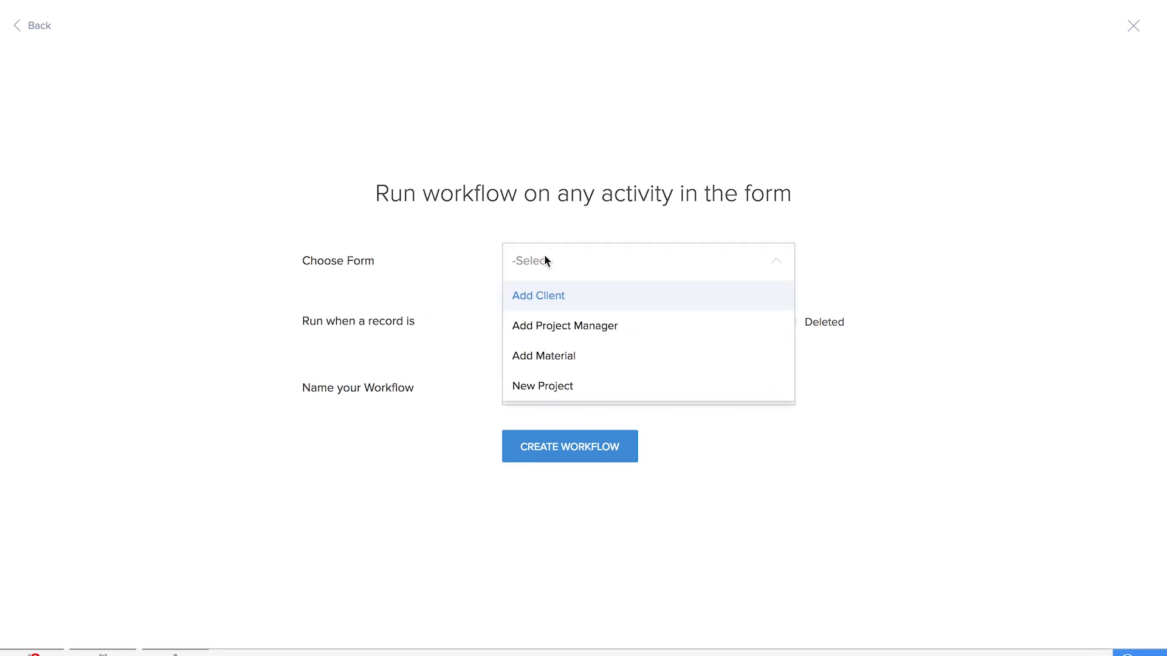
click(565, 328)
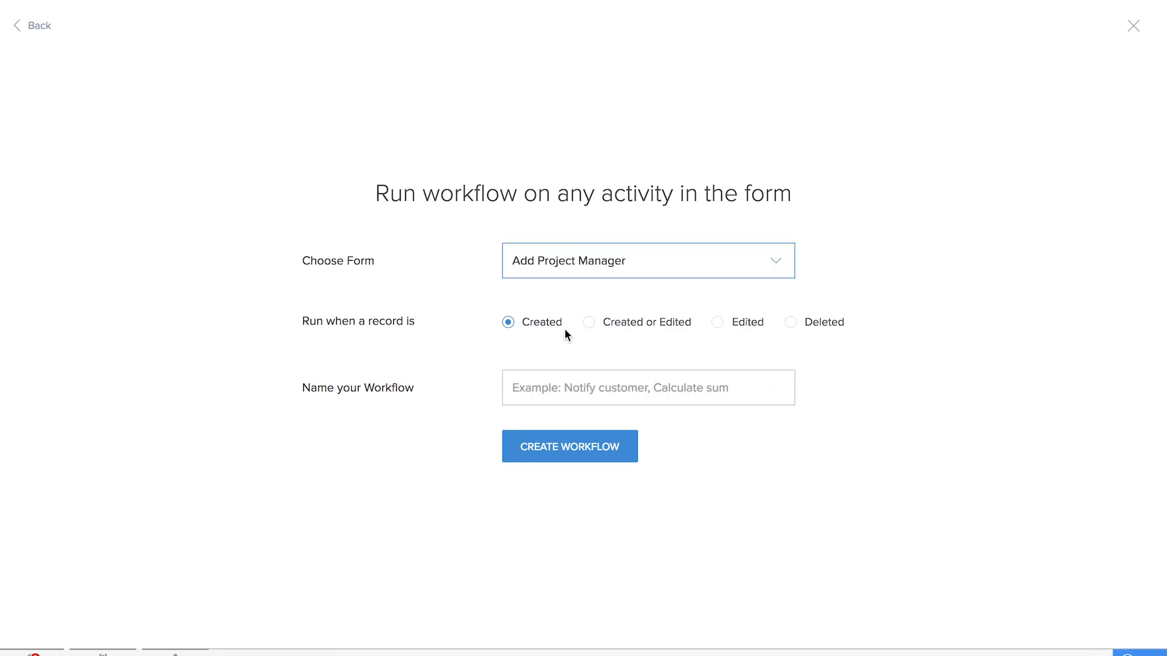
click(571, 392)
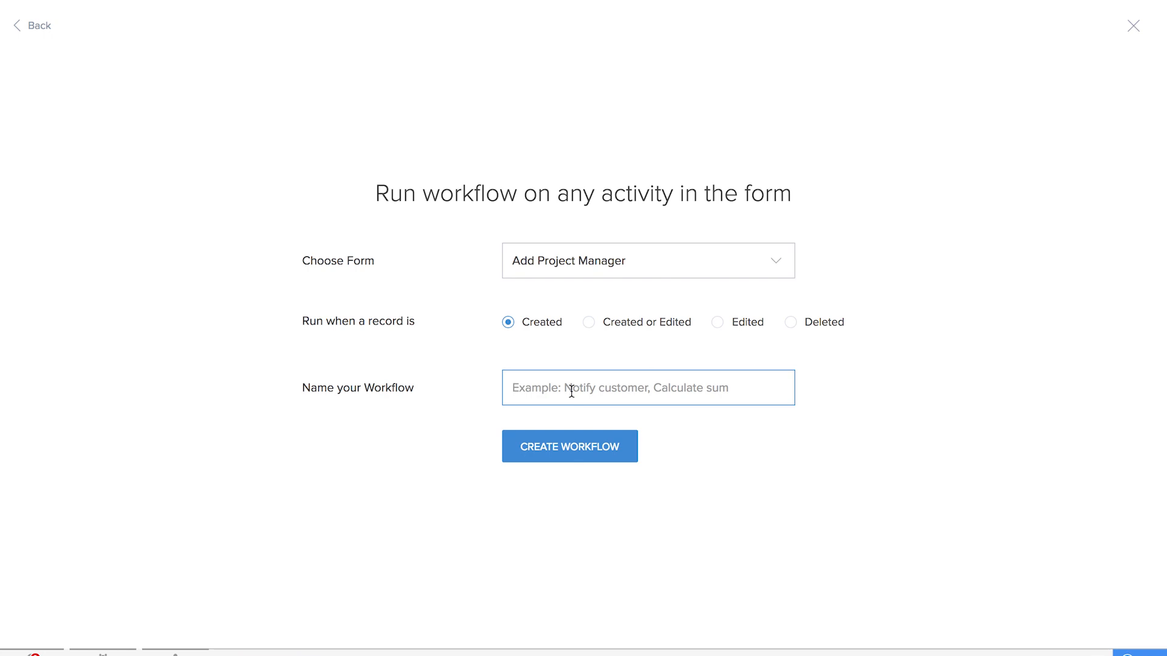
text(Notification)
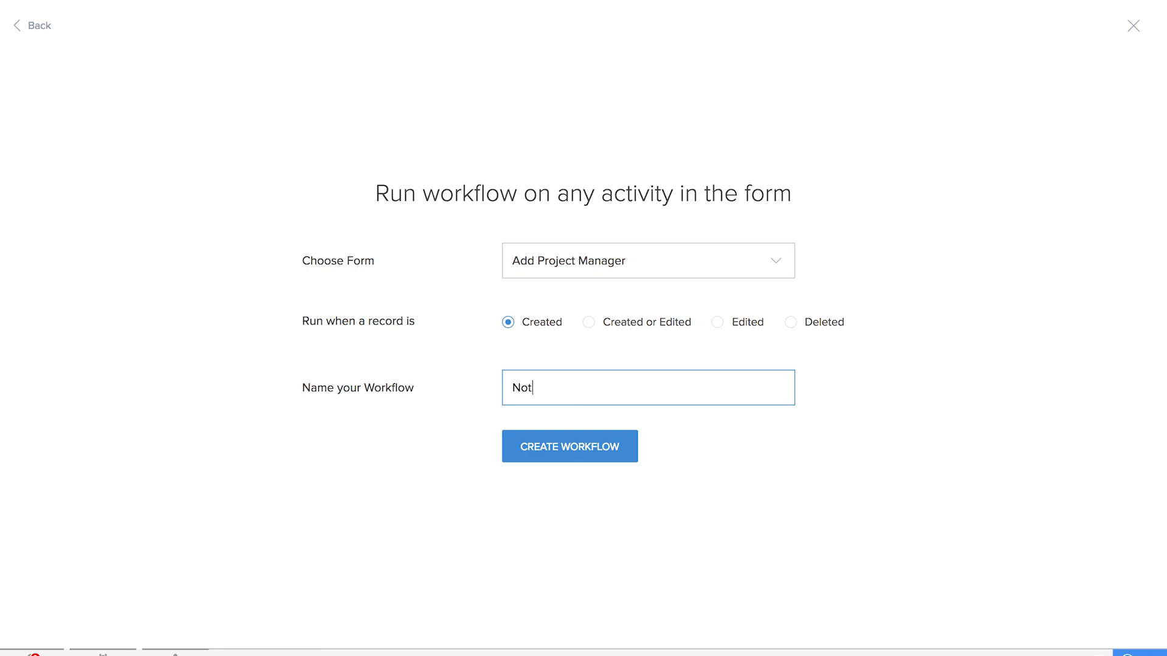
click(537, 459)
- Add an On success custom action with a Deluge script to the Notification workflow
click(432, 146)
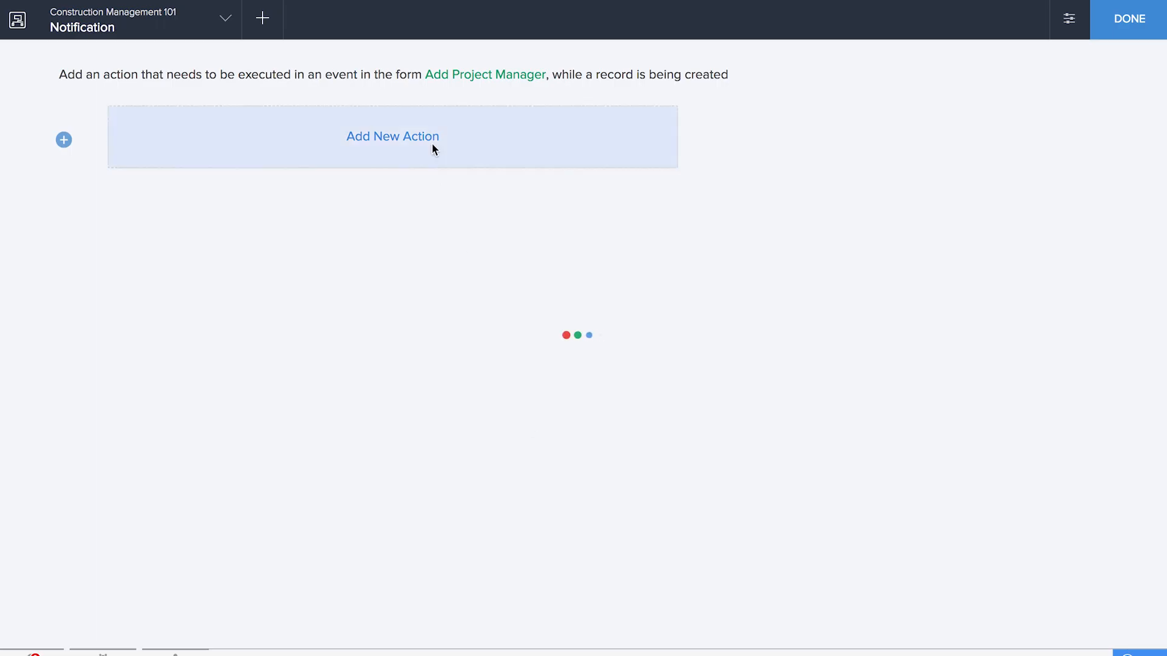
click(528, 487)
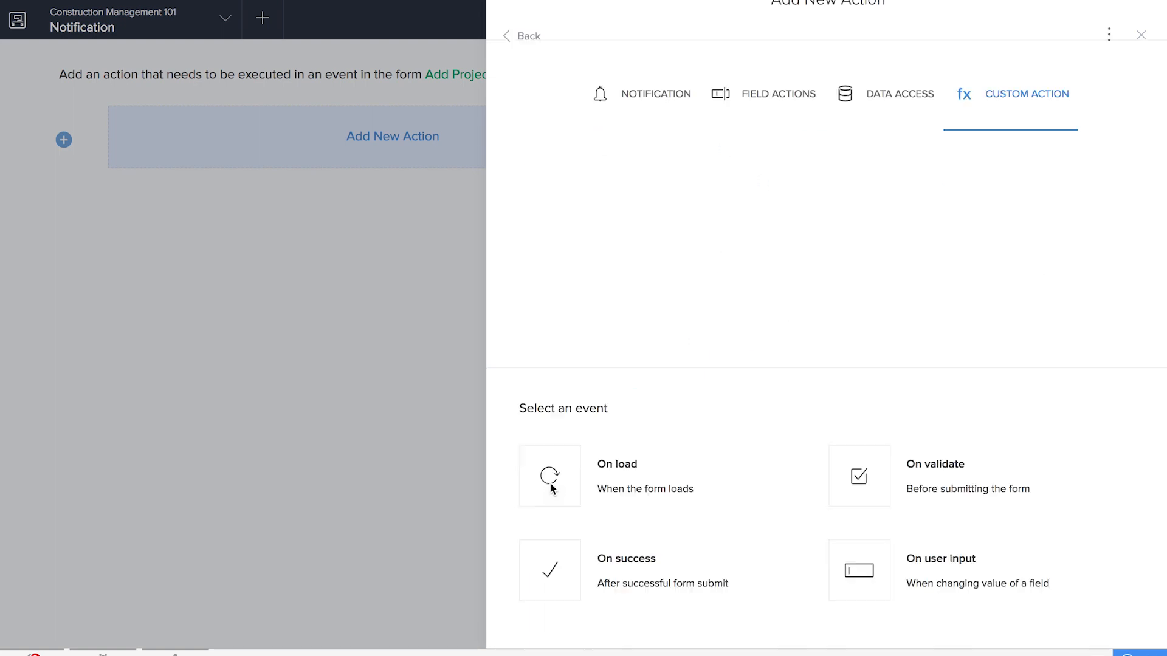
click(631, 280)
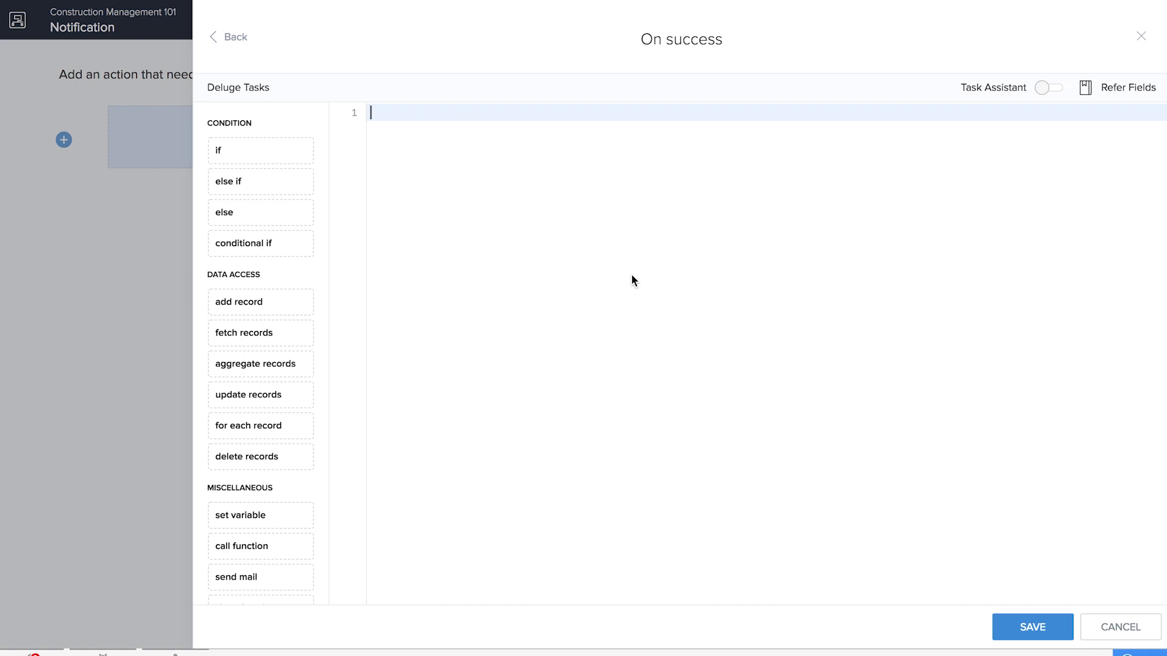
- Write the script's first line as rec1 = Add_Client [ID == input.Client]; to fetch the client record
text(rec1)
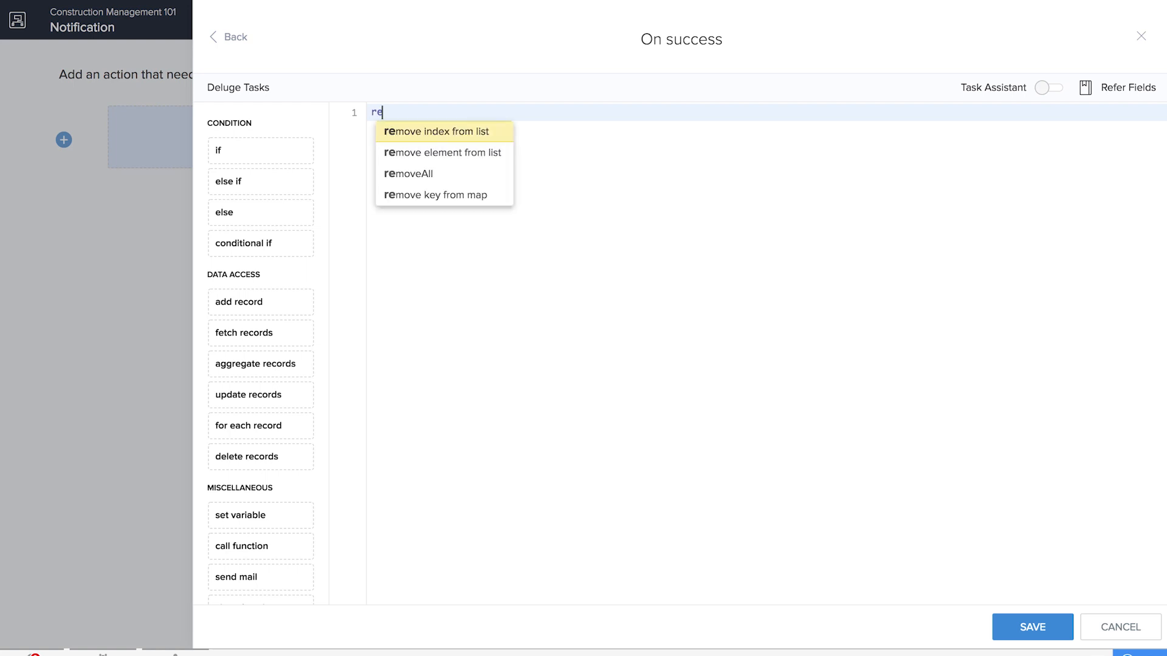
text( = Add)
text(_Client [)
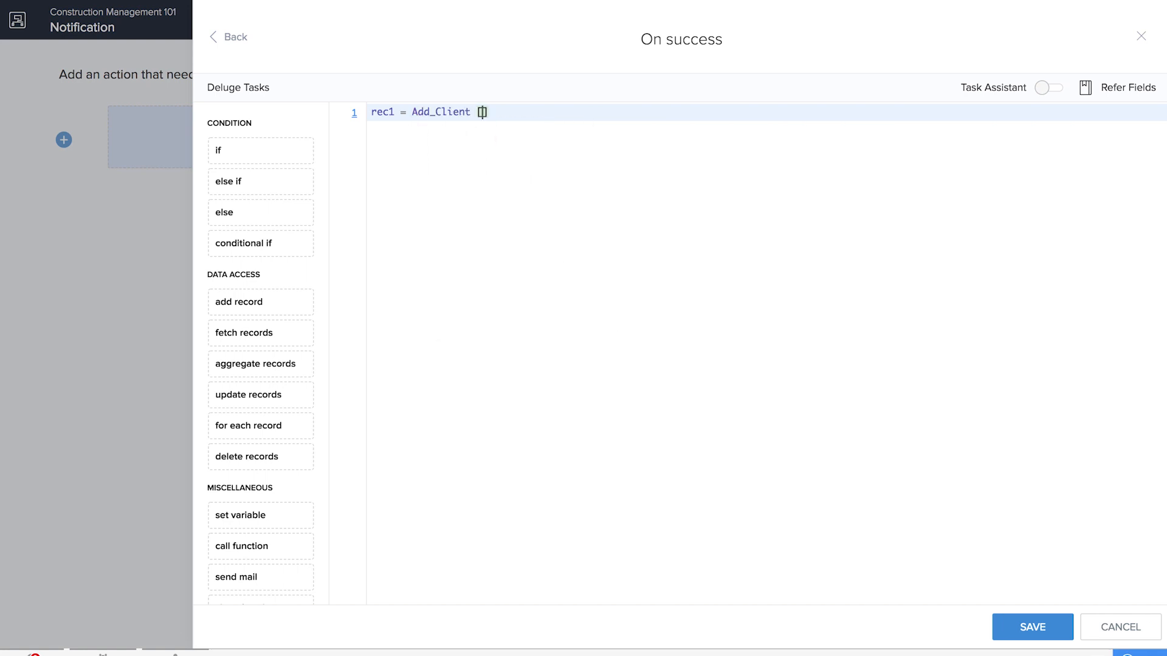
text(ID == in)
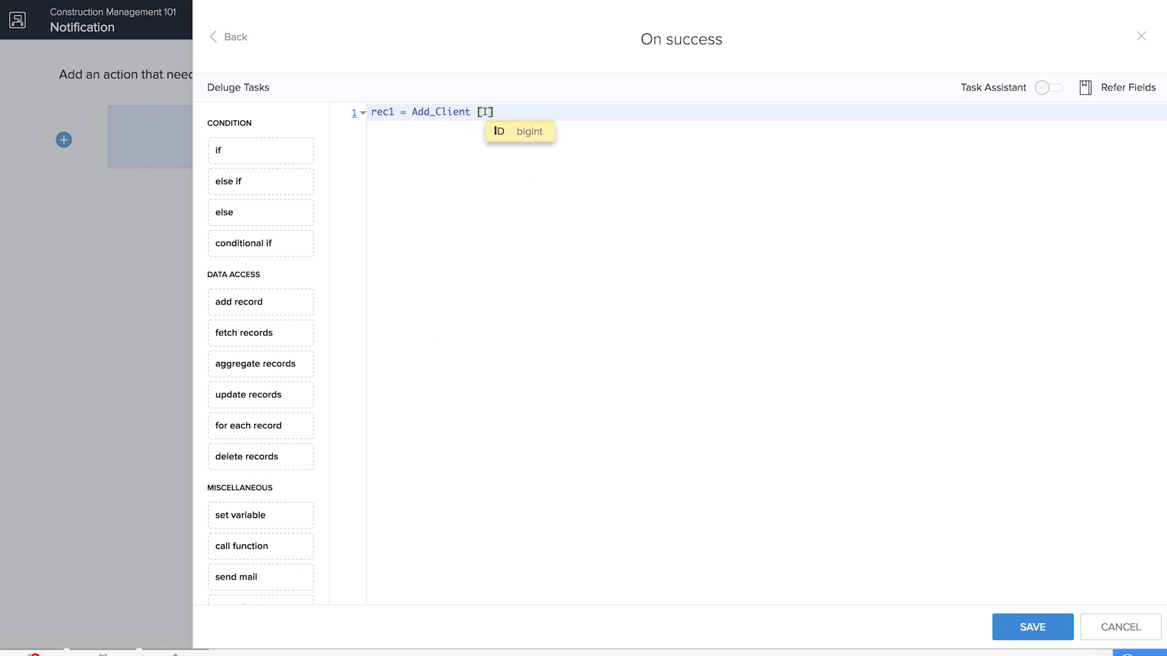
text(put.Cli)
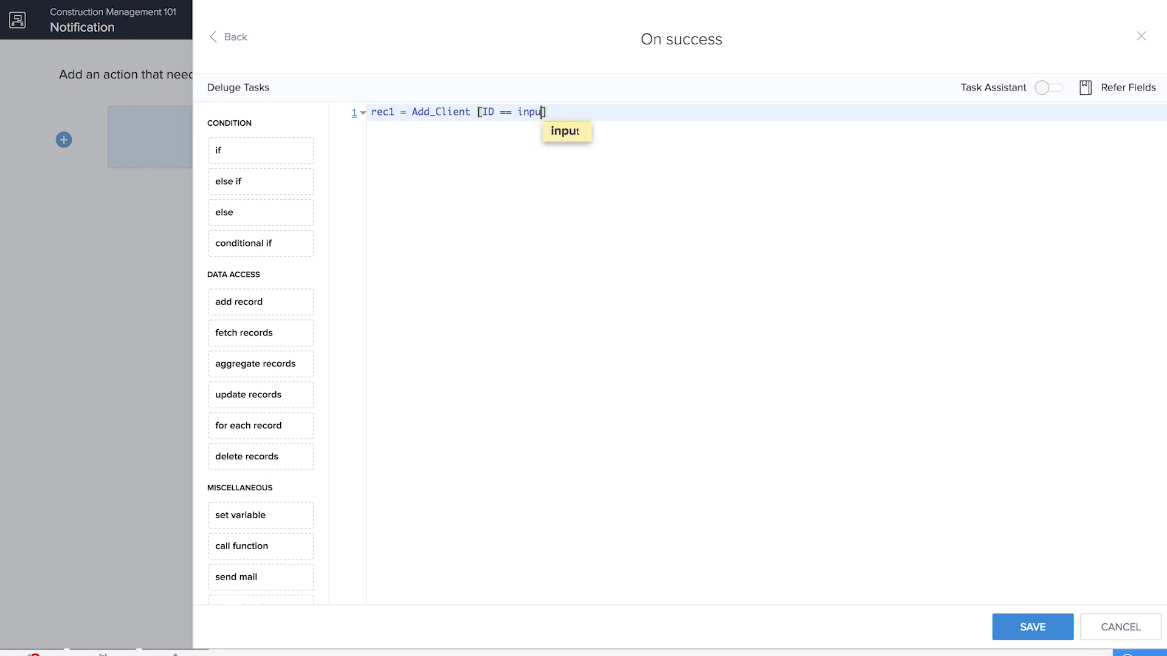
text(ent)
key(End)
key(Return)
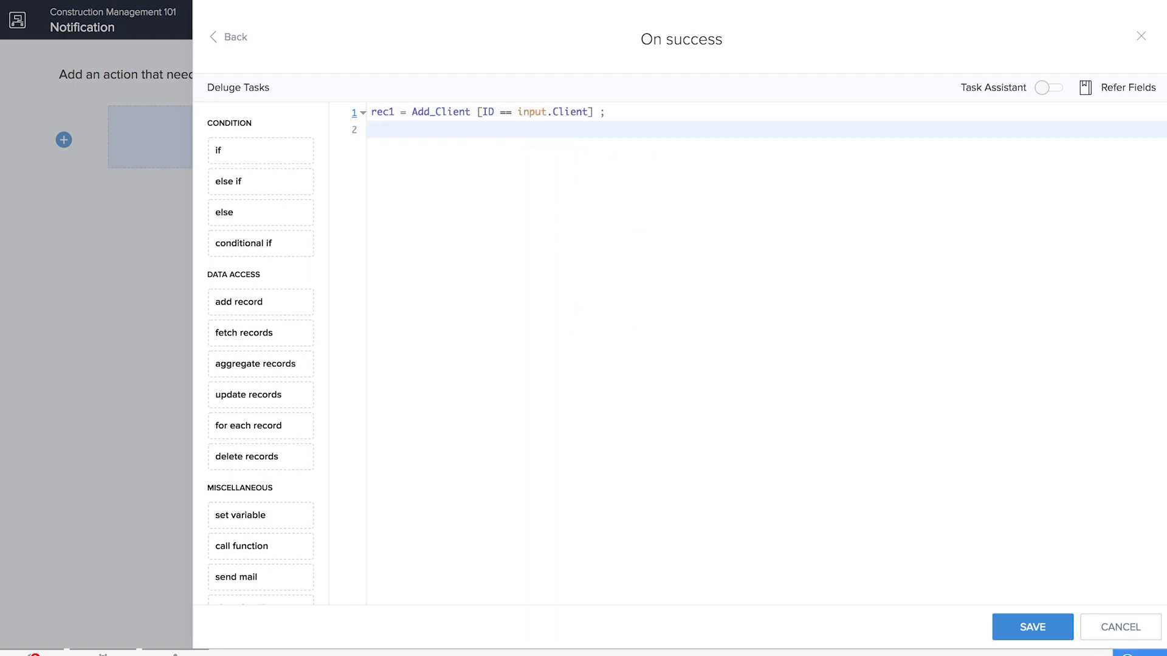
- Add a second script line, rec2 = Add_Project_Manager [ID == input.Project_Manager], to fetch the project manager record
text(rec2 = Add)
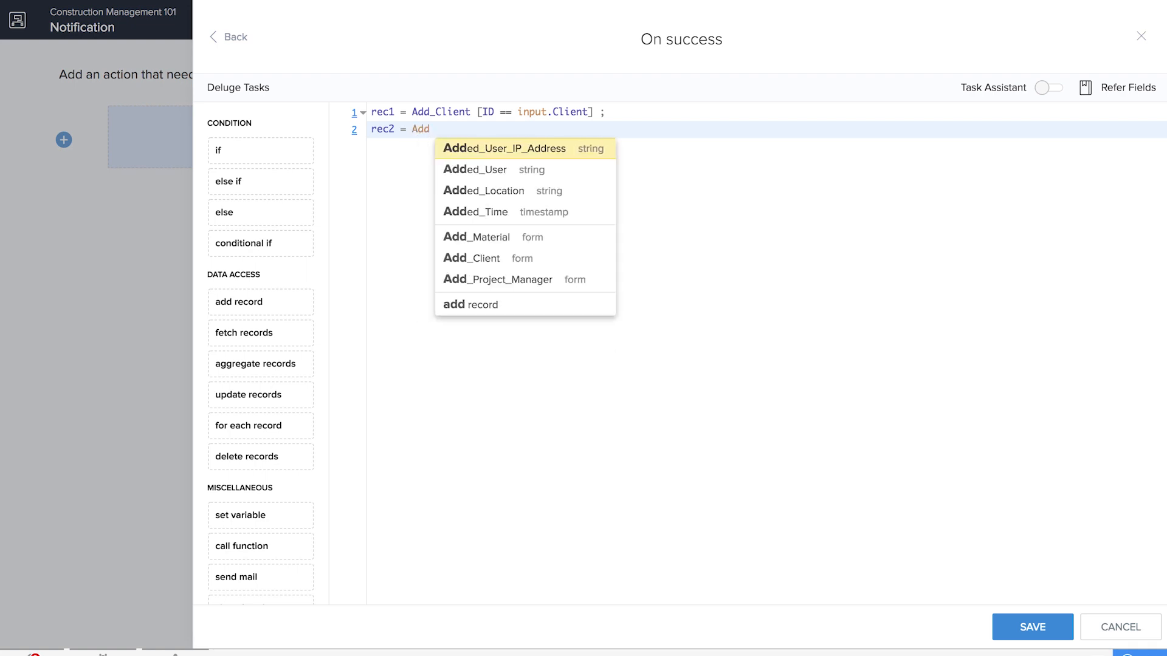
key(Down)
key(Down)
key(Down)
key(Down)
key(Down)
key(Down)
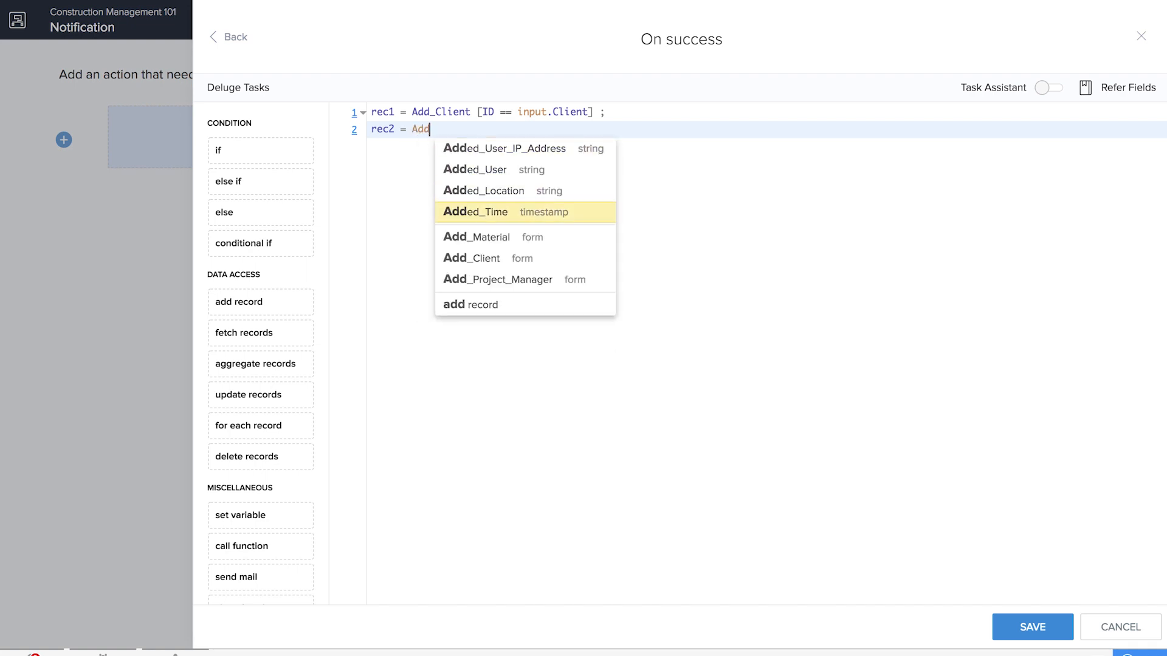
key(Return)
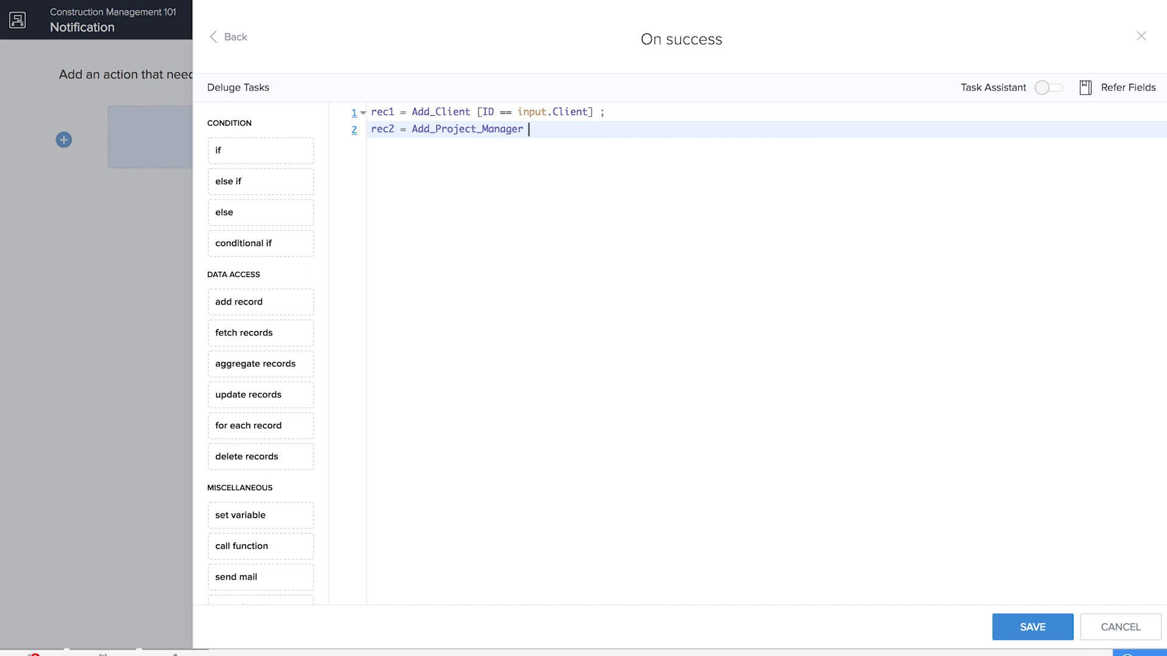
text([ID )
text(== in)
text(put.)
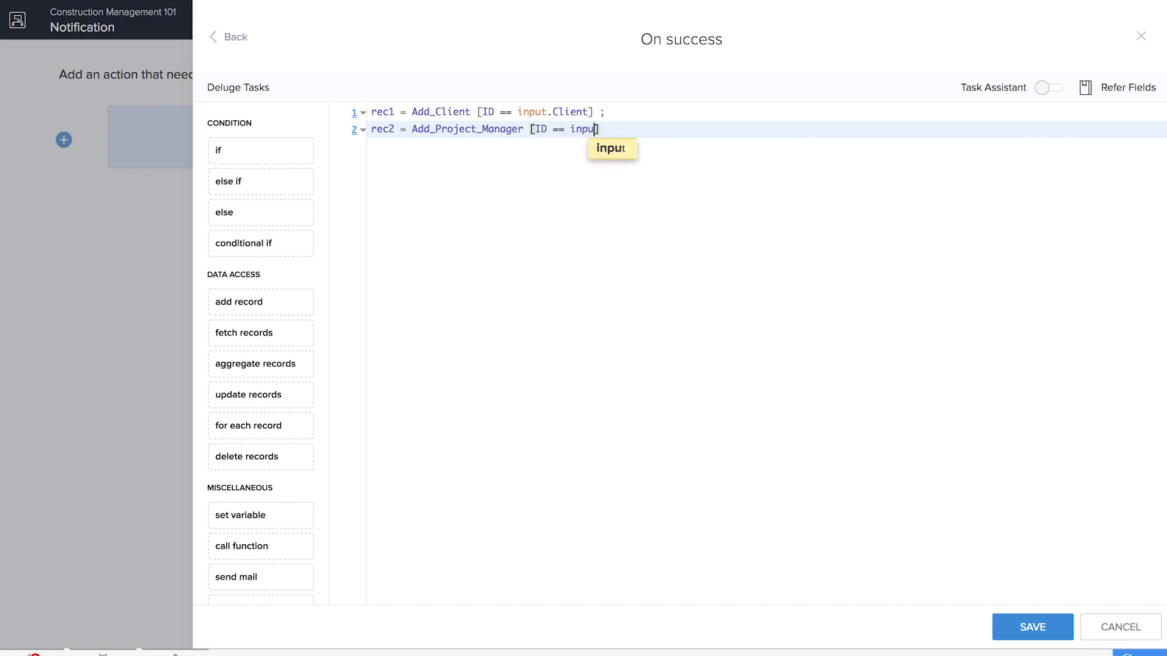
text(Project_Manager)
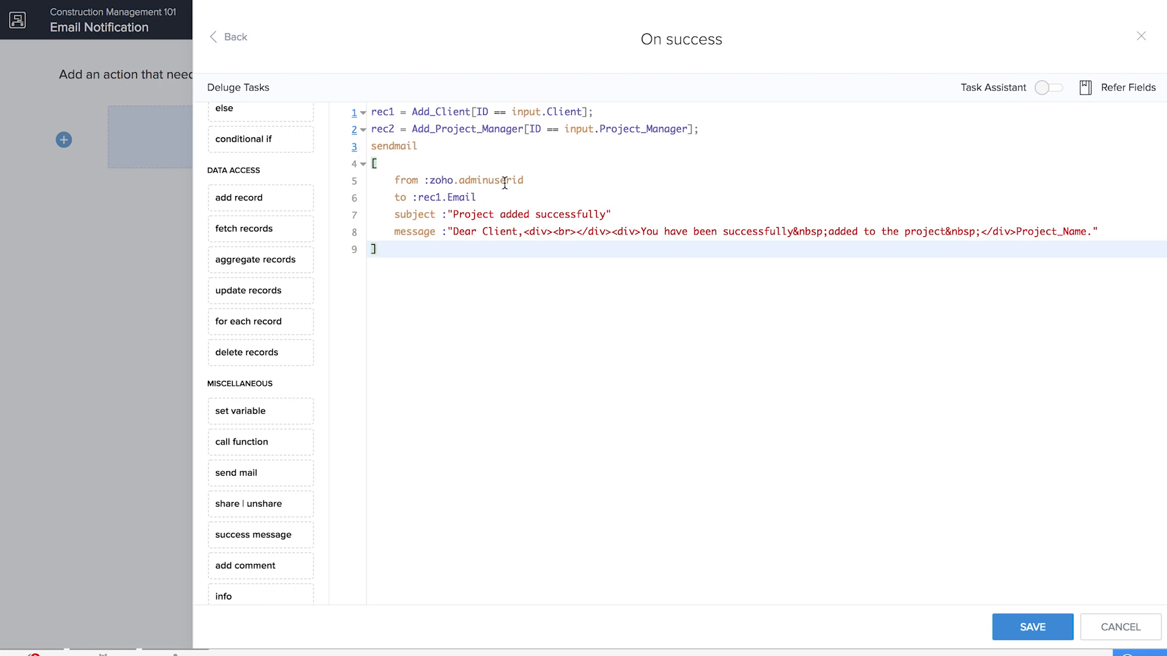
- Review the sendmail tasks to rec1.Email and rec2.Email and try to save the Email Notification workflow's On success script
click(393, 113)
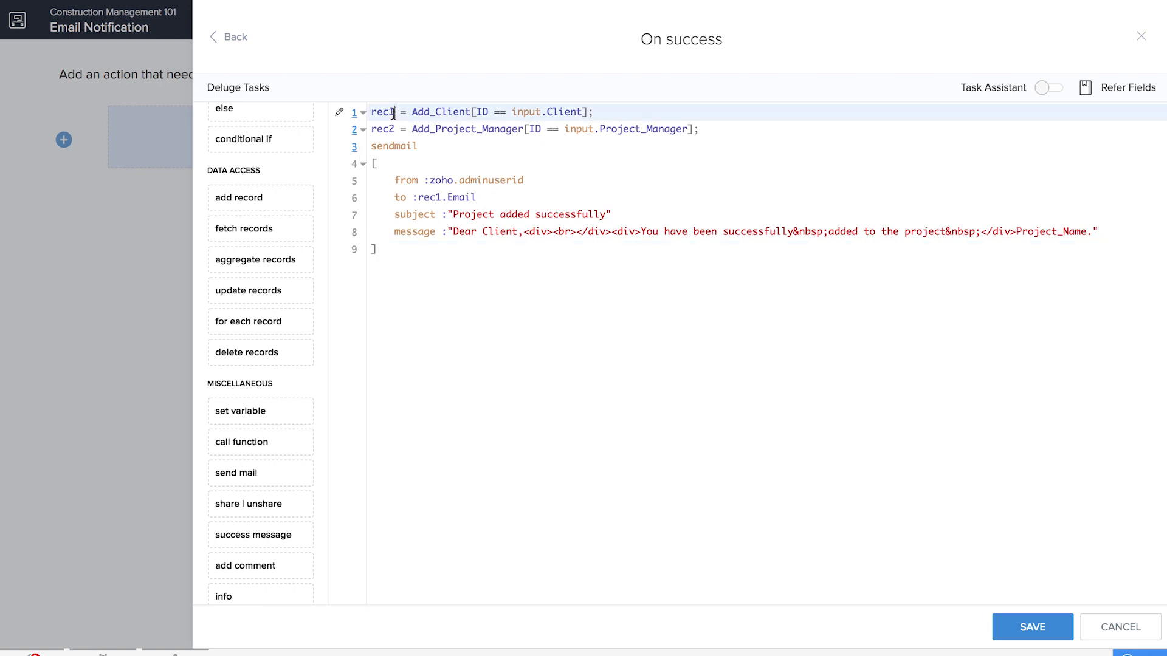
click(437, 199)
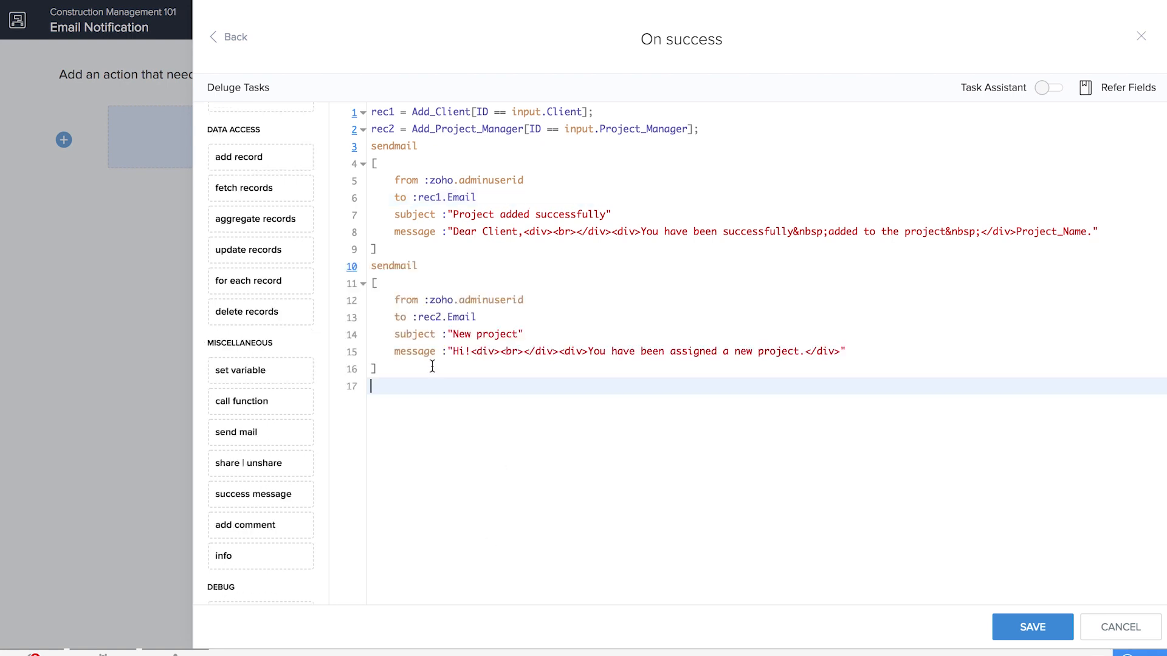
click(431, 317)
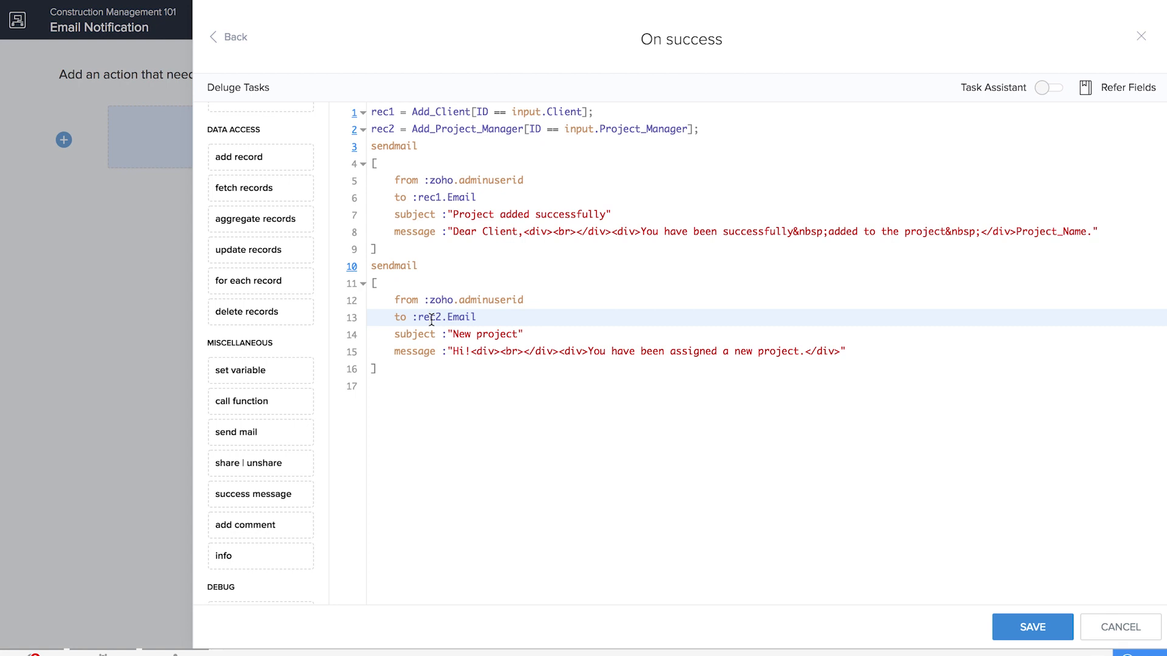
click(465, 334)
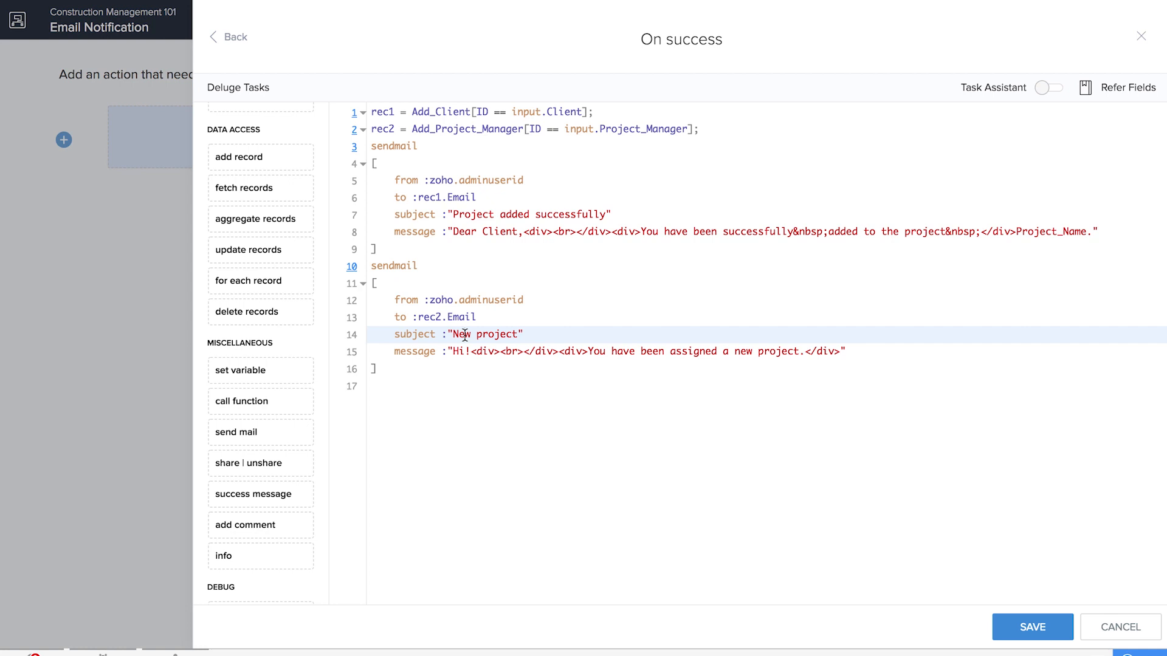
click(1028, 627)
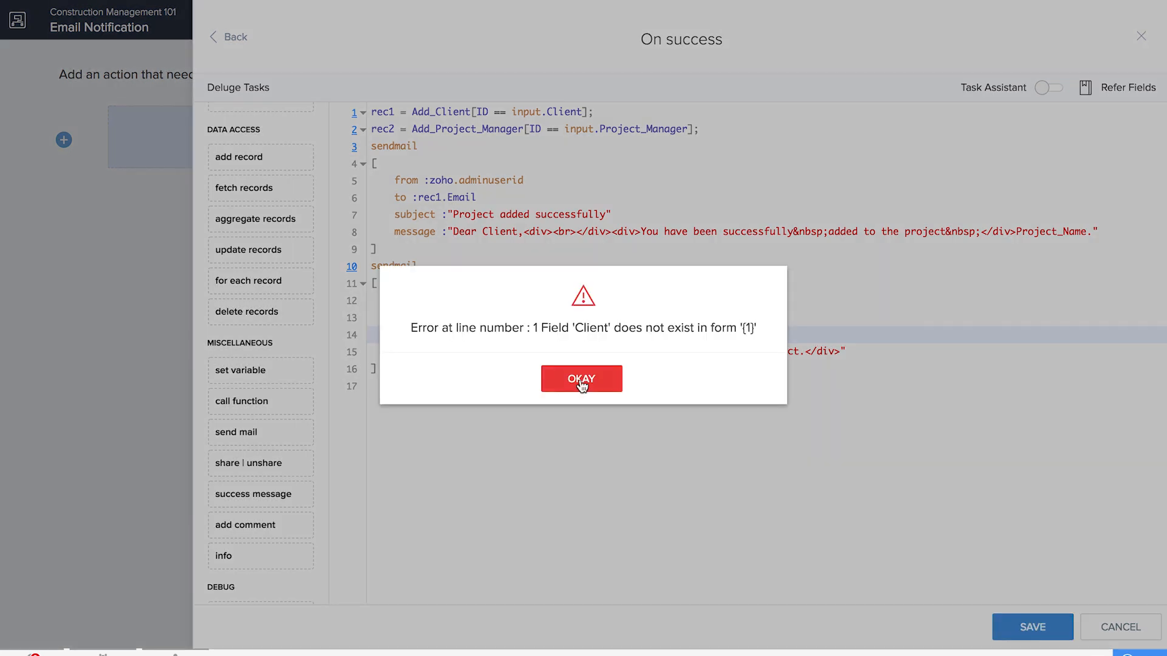
click(581, 378)
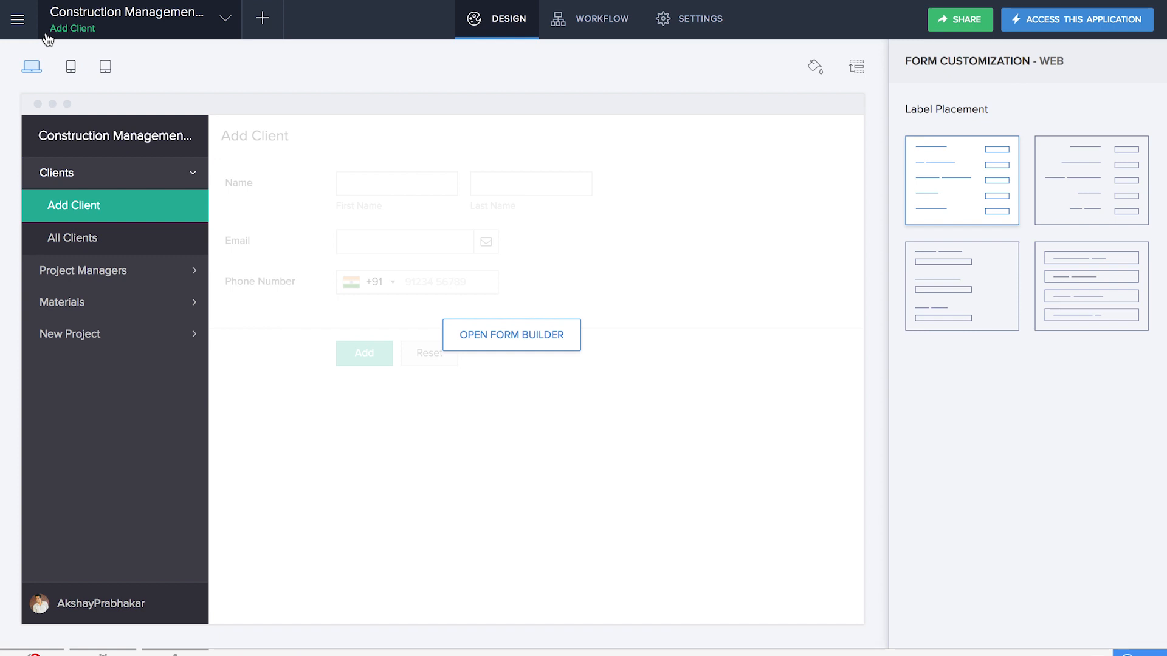
- Create a new form from scratch named Purchase Orders
click(254, 31)
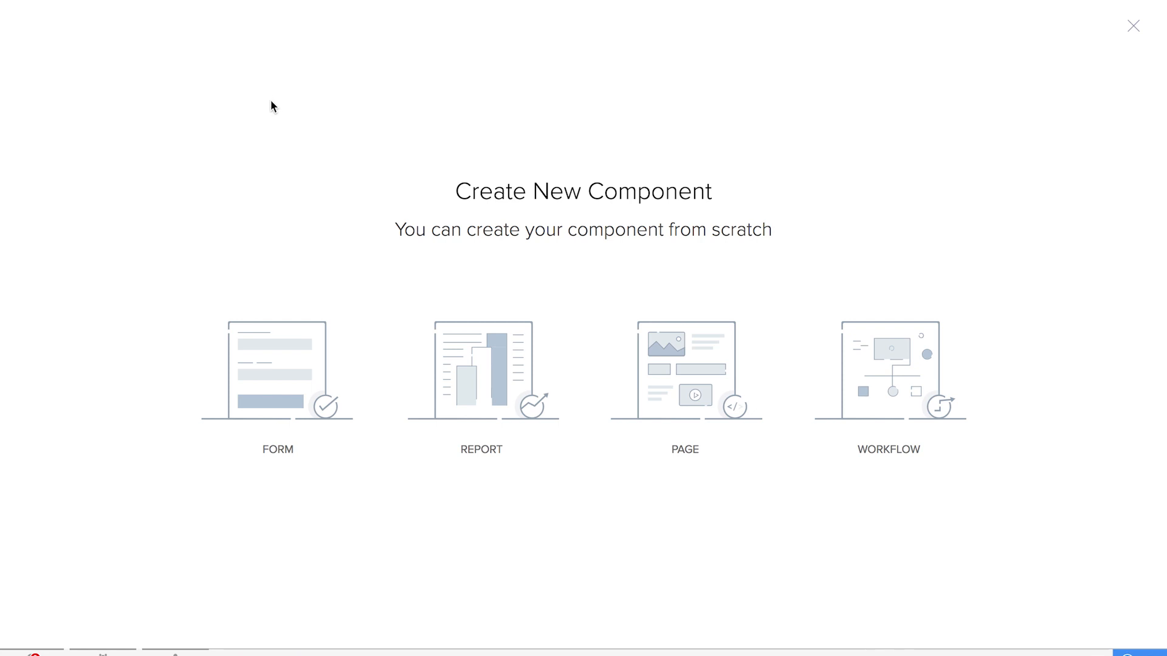
click(285, 419)
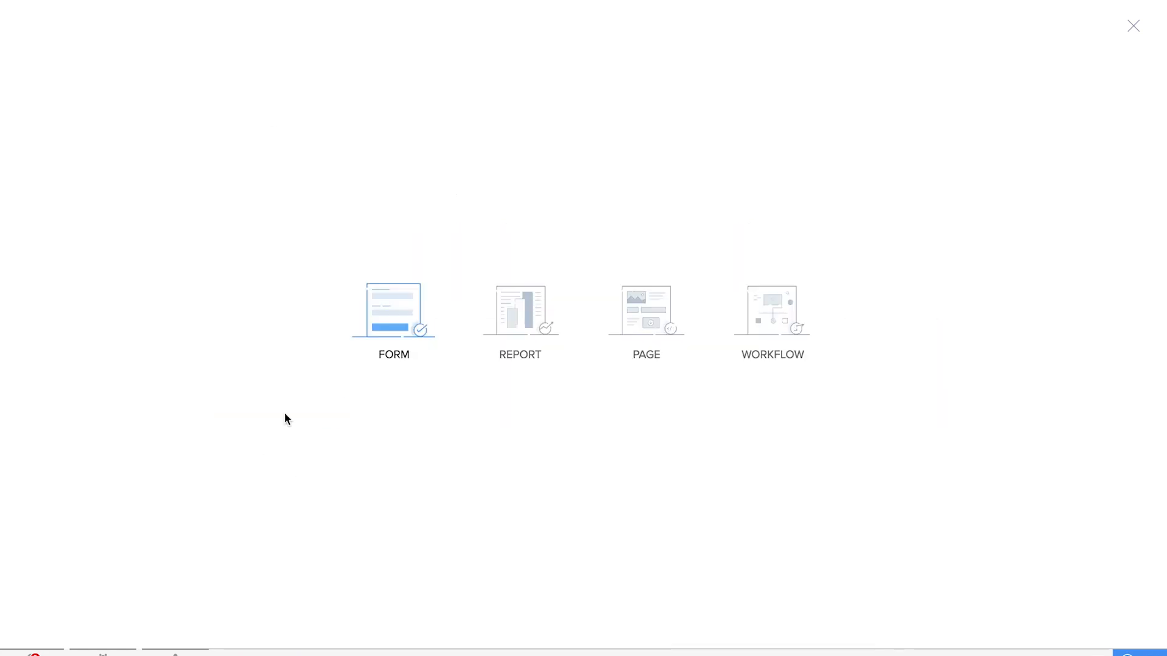
click(286, 418)
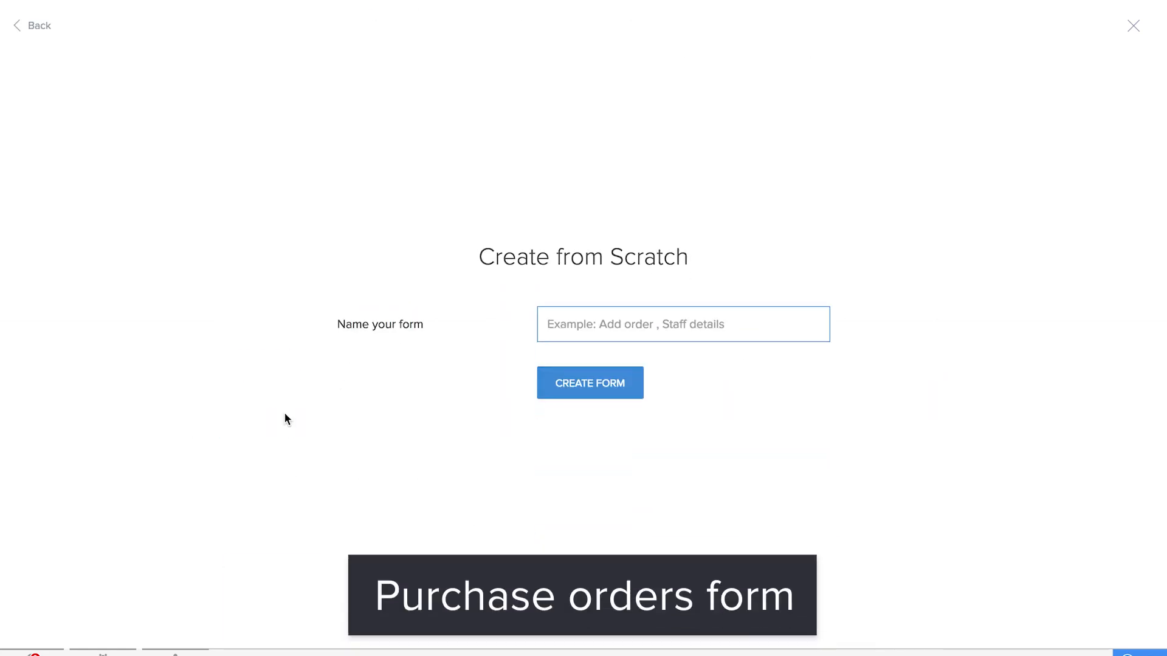
text(Purchase Orders)
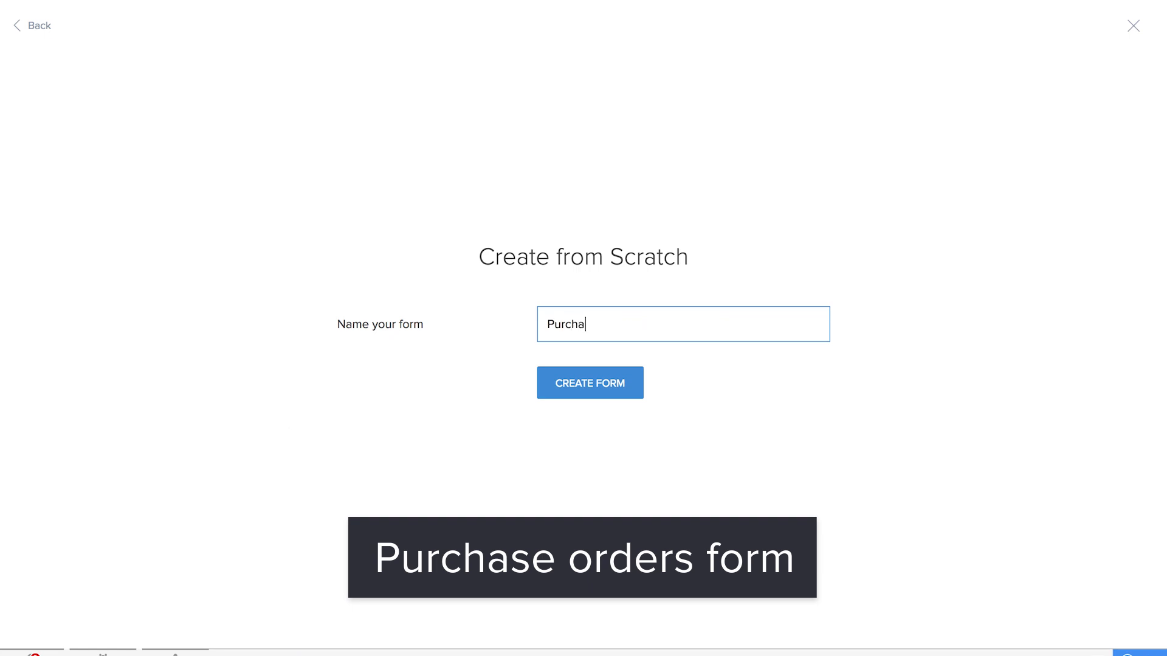
click(588, 384)
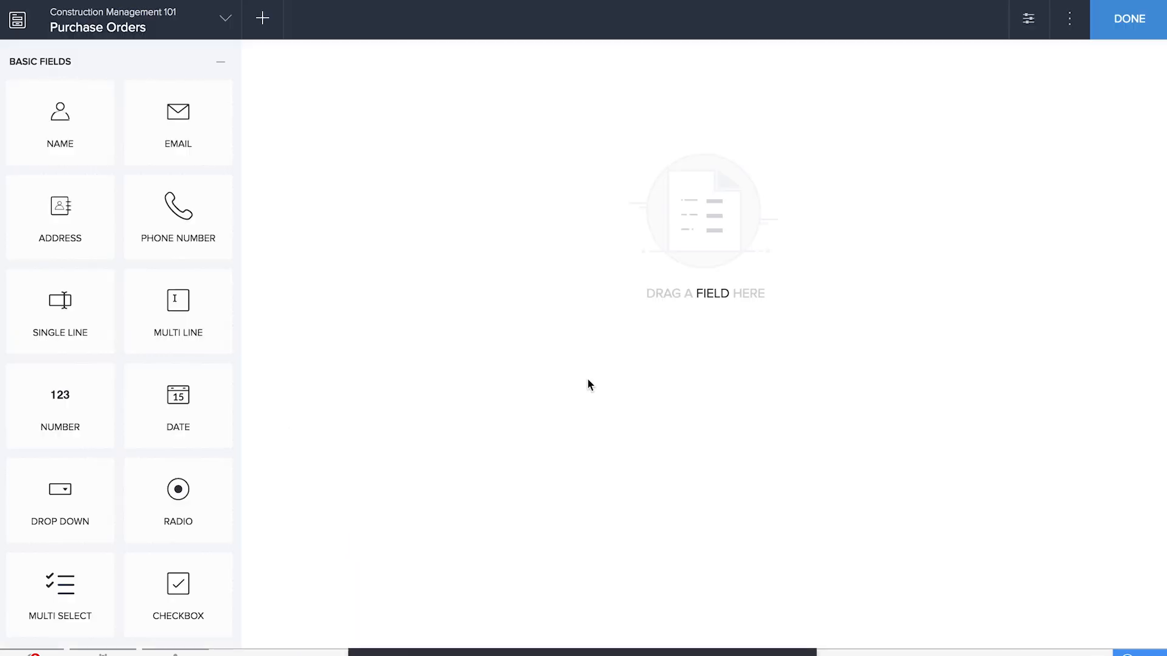
- Add a dropdown lookup field named Project, linked to Project Name in the New Project form of Construction Management 101
scroll(183, 468, down, 5)
scroll(172, 474, down, 5)
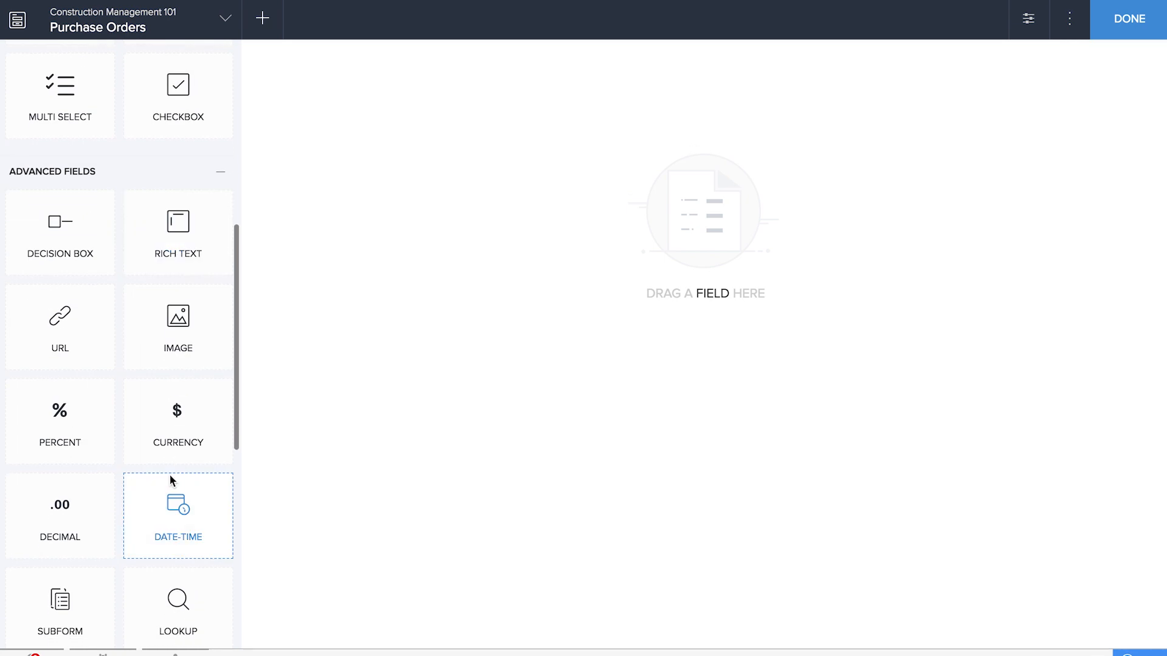
drag(175, 462, 802, 177)
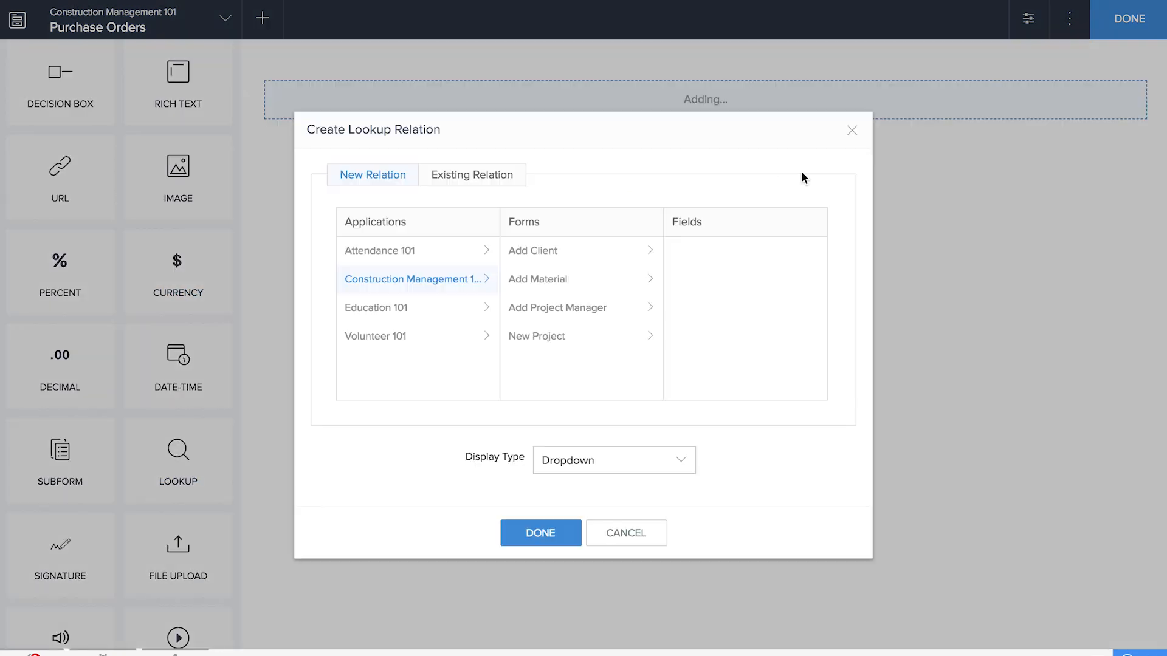
click(602, 338)
click(699, 265)
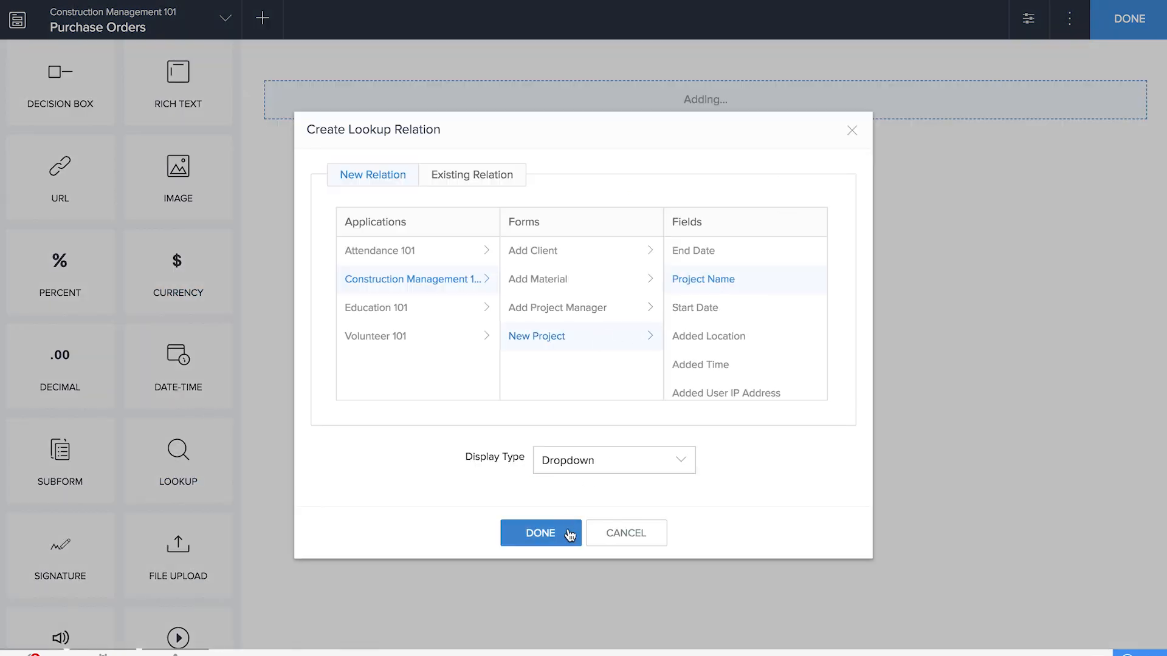
click(568, 535)
key(BackSpace)
- Add a blank subform below Project, containing a lookup field linked to Material Name in the Add Material form
drag(86, 446, 443, 341)
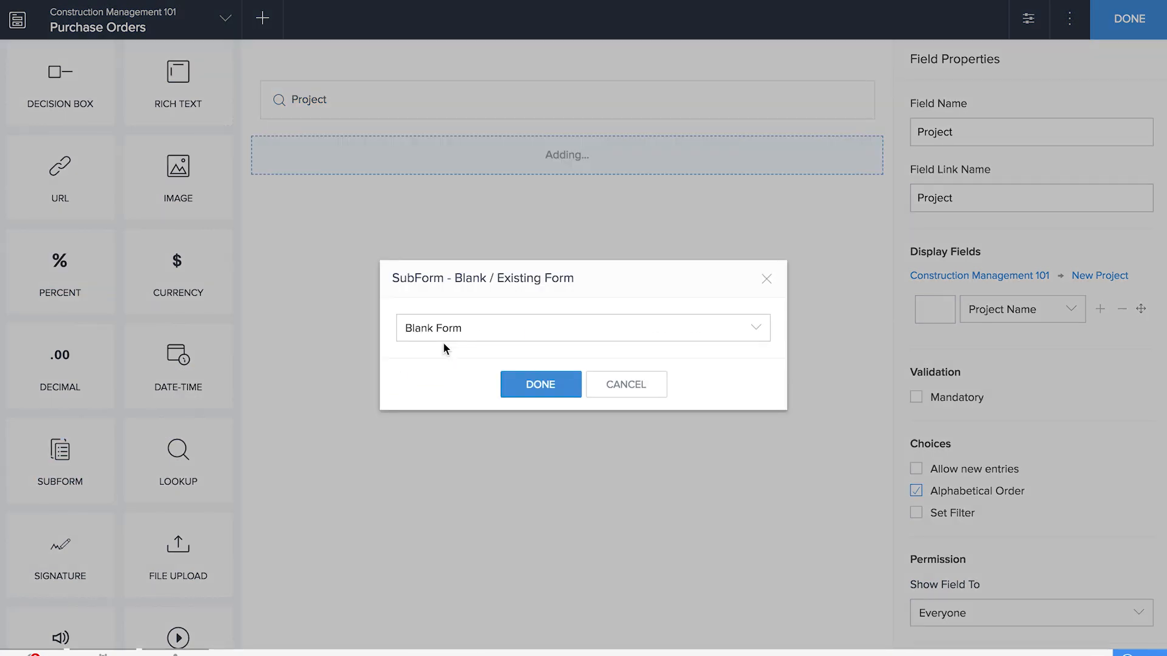
click(542, 382)
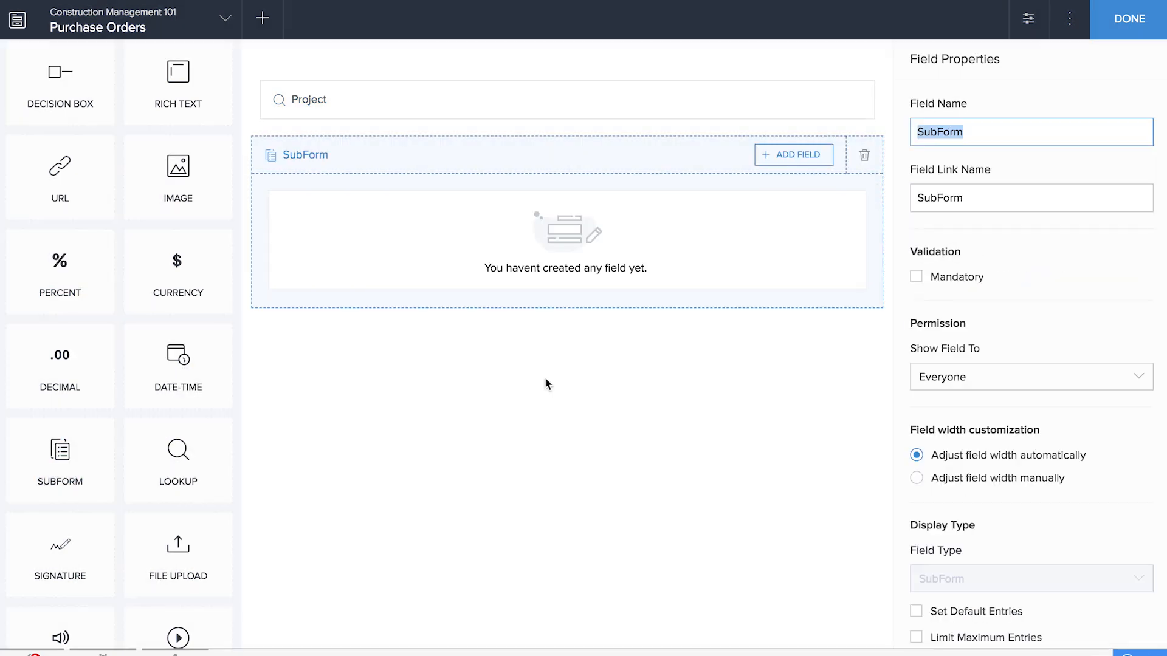
click(795, 155)
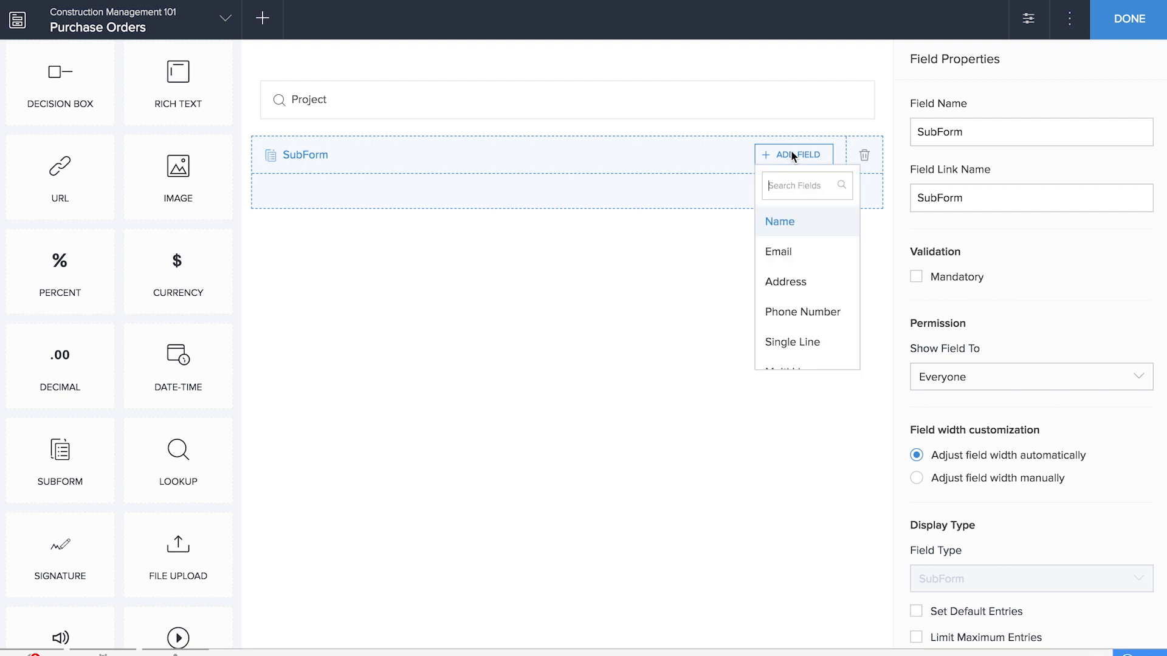
click(796, 187)
text(Loo)
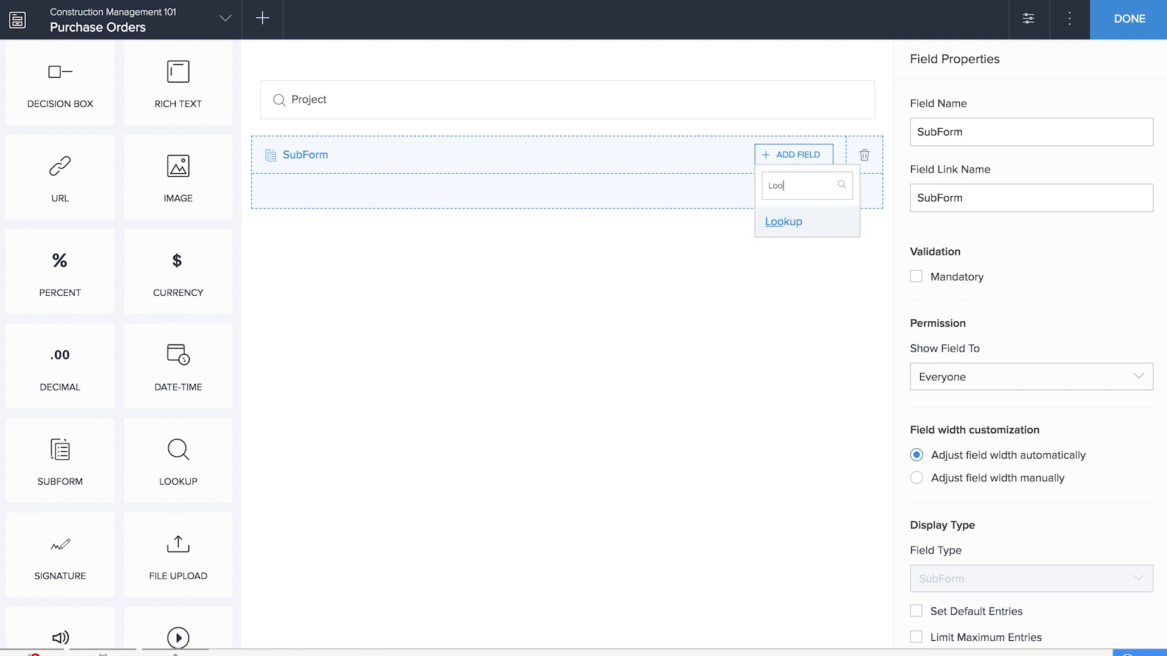
key(Return)
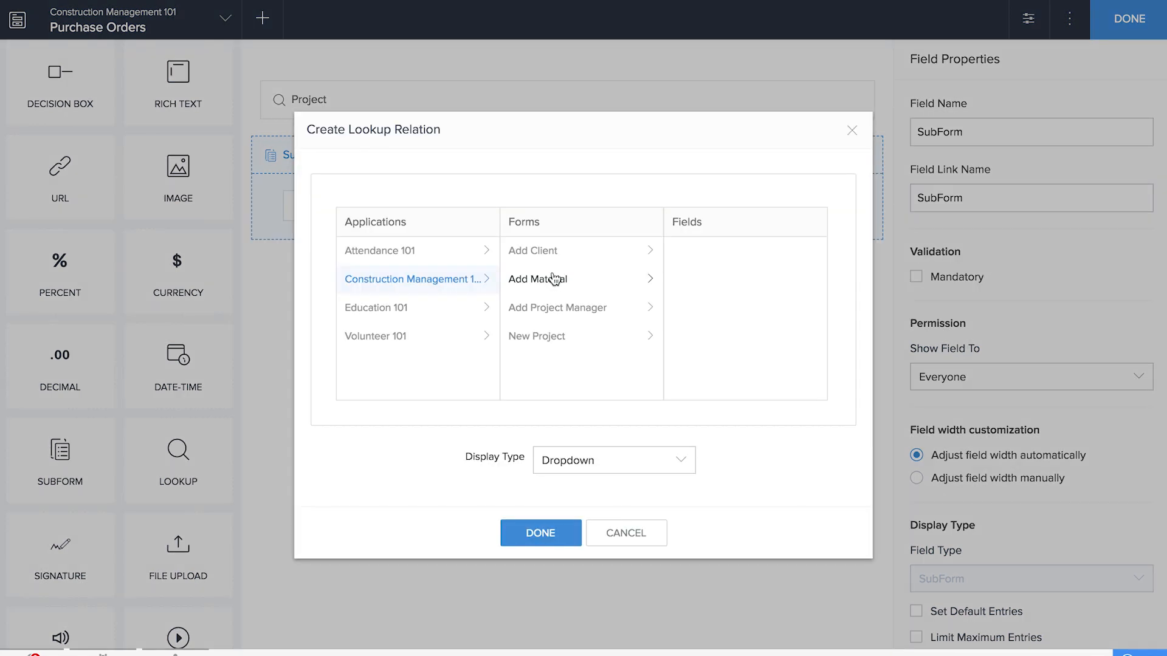
click(553, 275)
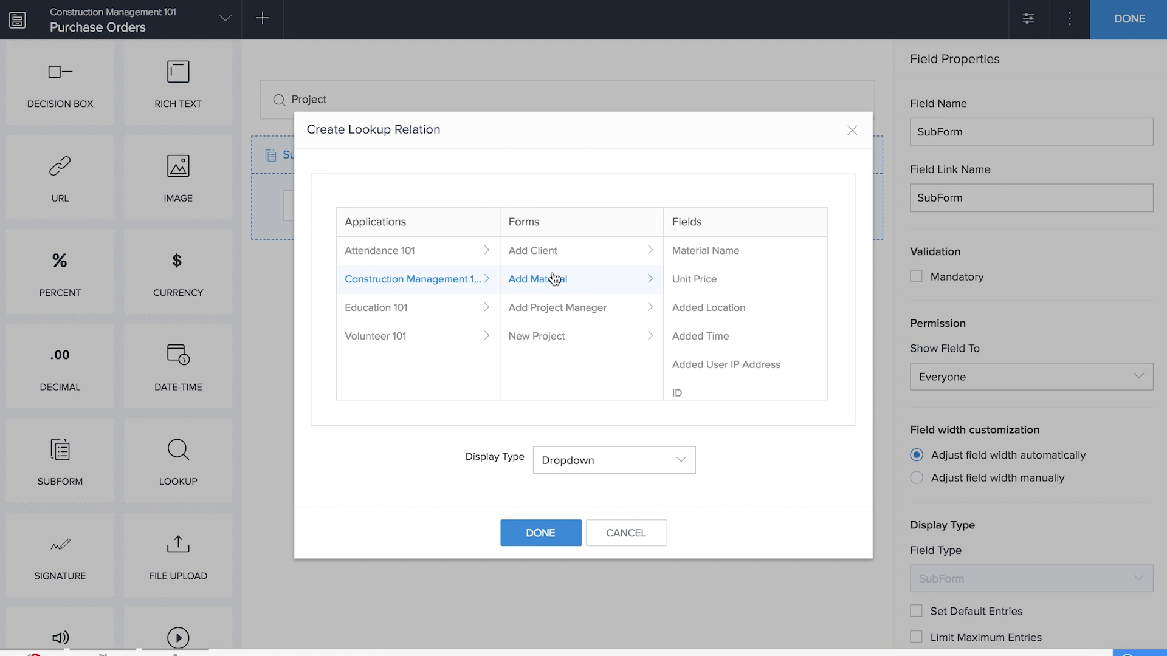
click(713, 251)
click(540, 532)
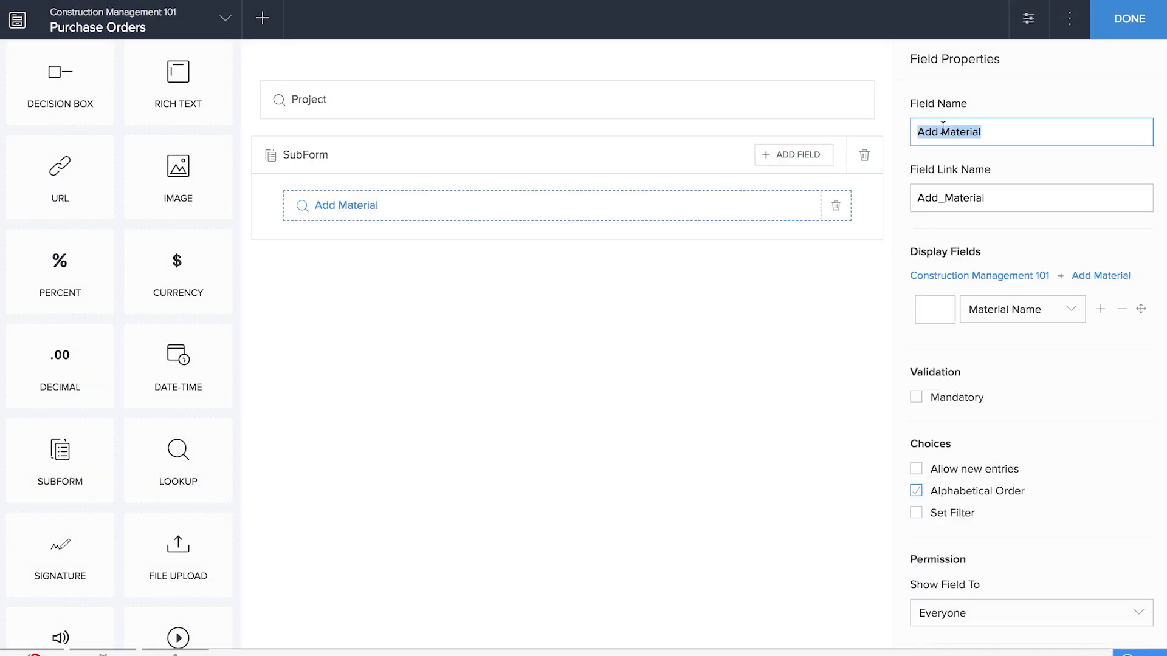
- Rename the subform's lookup field as Material
drag(941, 132, 901, 136)
key(BackSpace)
click(802, 131)
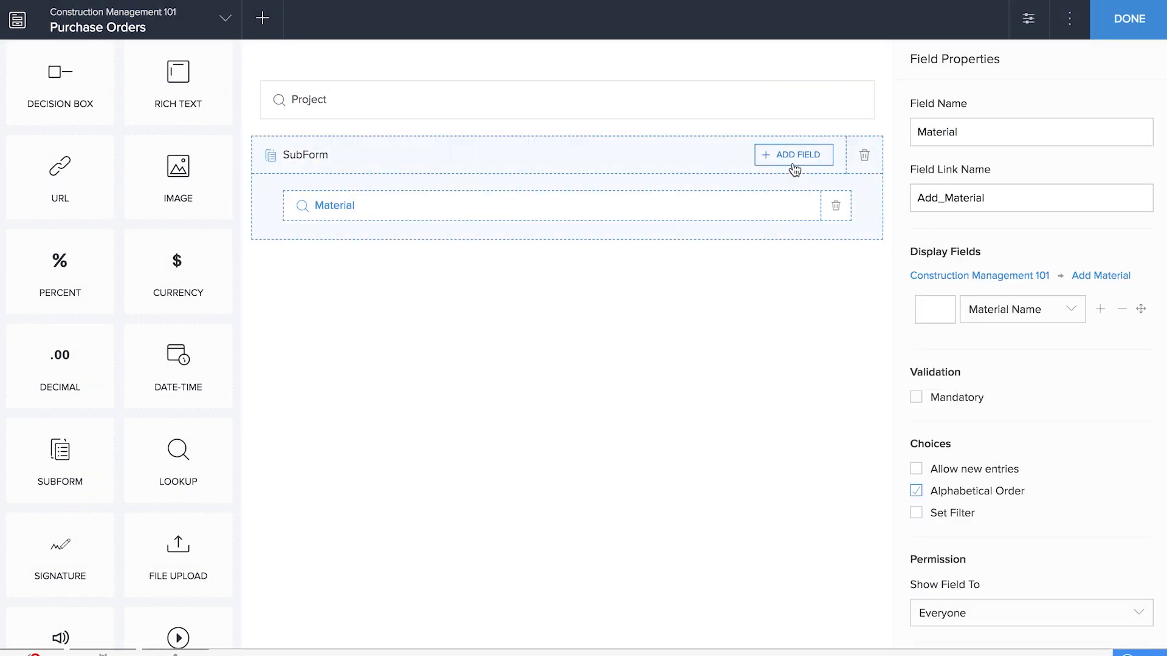
- Add a Phone Number field to the subform and name it Quantity
click(794, 155)
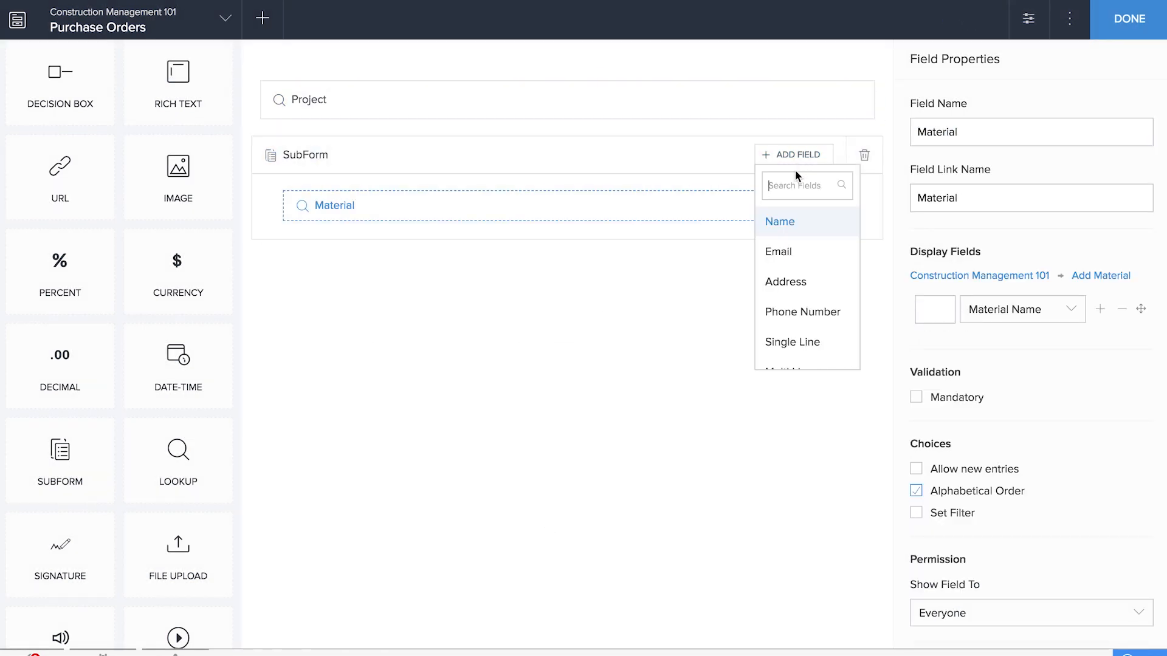
text(Number)
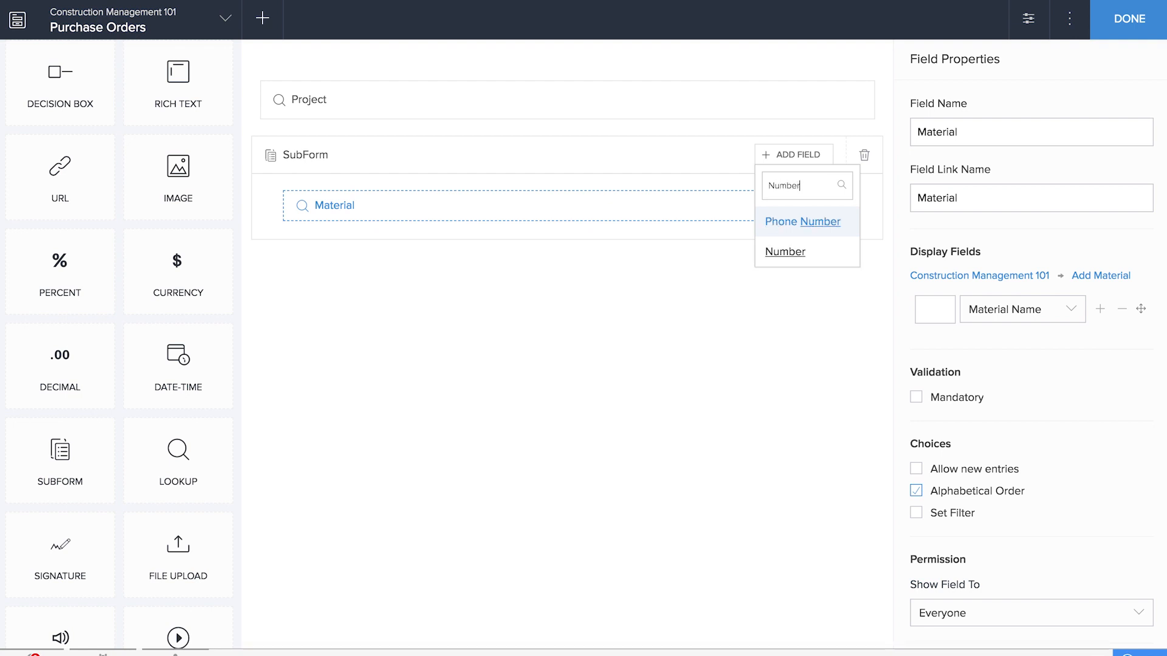
key(Return)
text(Quantity)
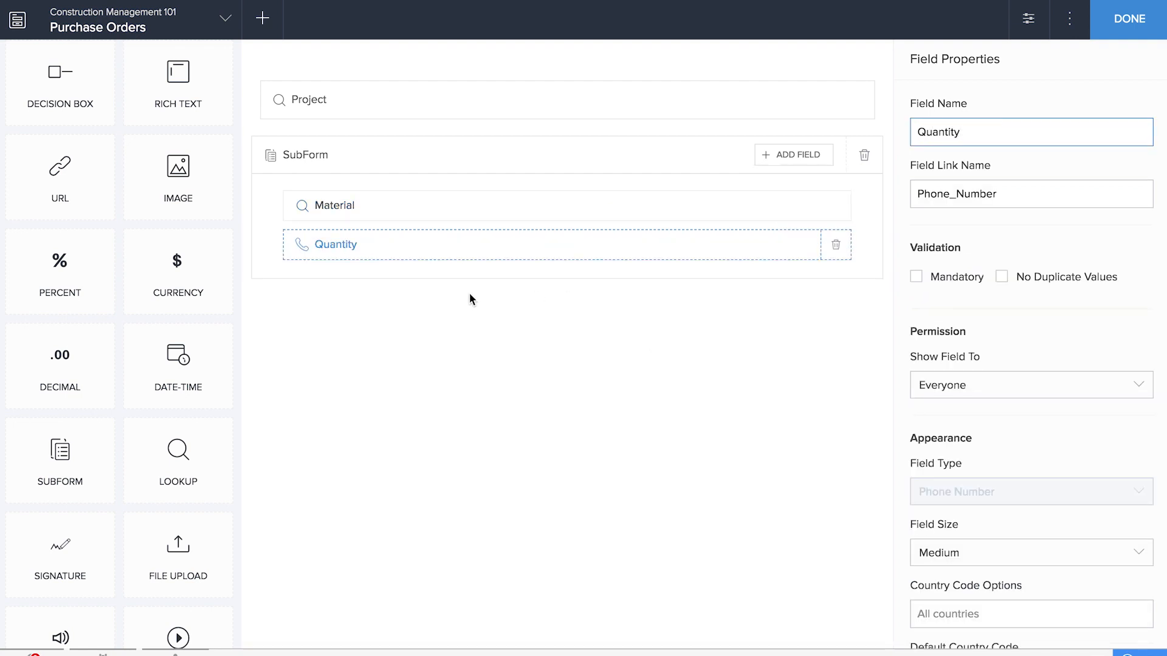
- Add a Currency field named Unit Price to the subform
click(796, 159)
scroll(778, 302, down, 2)
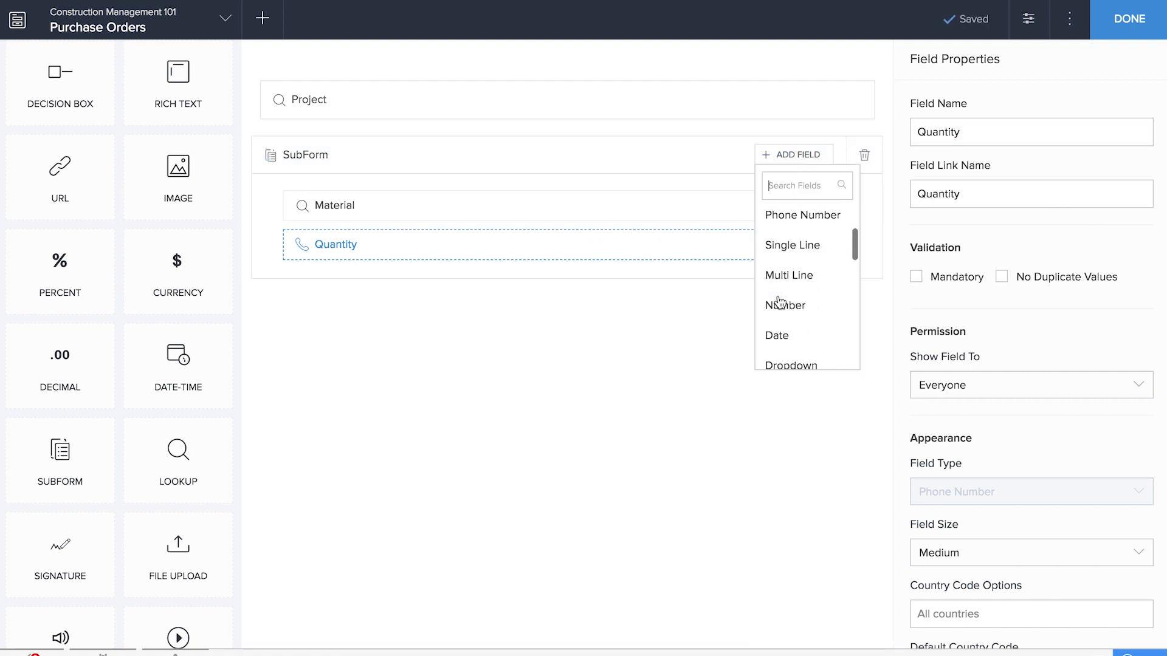
text(cu)
key(Return)
text(Unit Price)
- Add another Currency field to the subform and name it Total Price
click(795, 156)
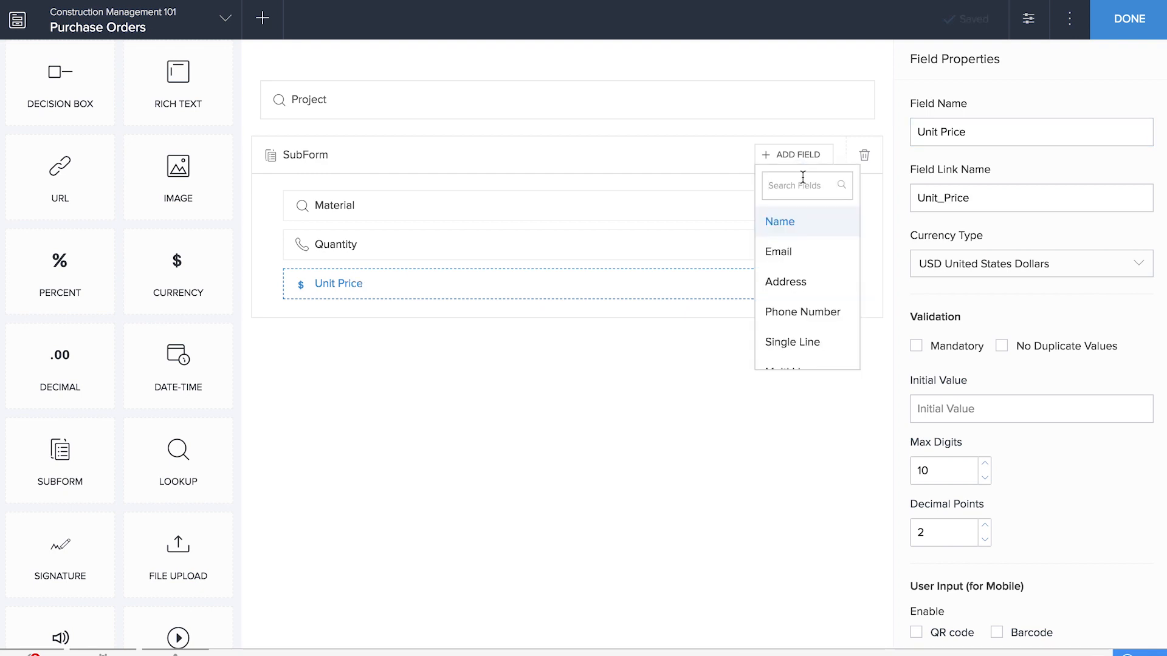
text(cu)
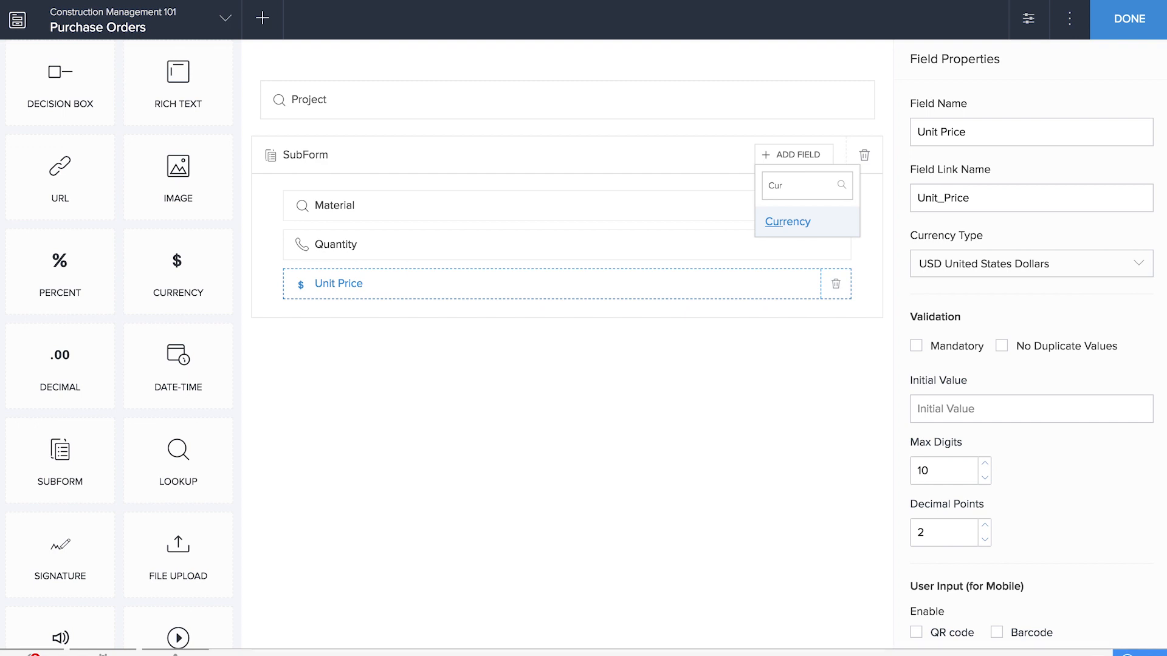
key(Return)
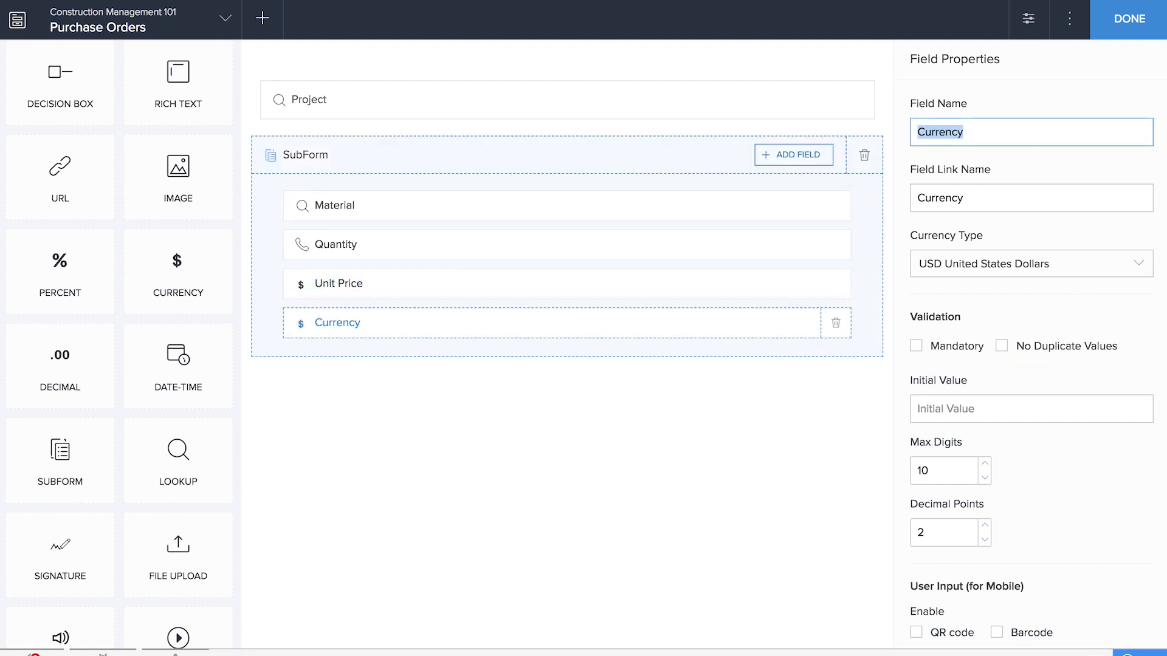
key(BackSpace)
text(Total Price)
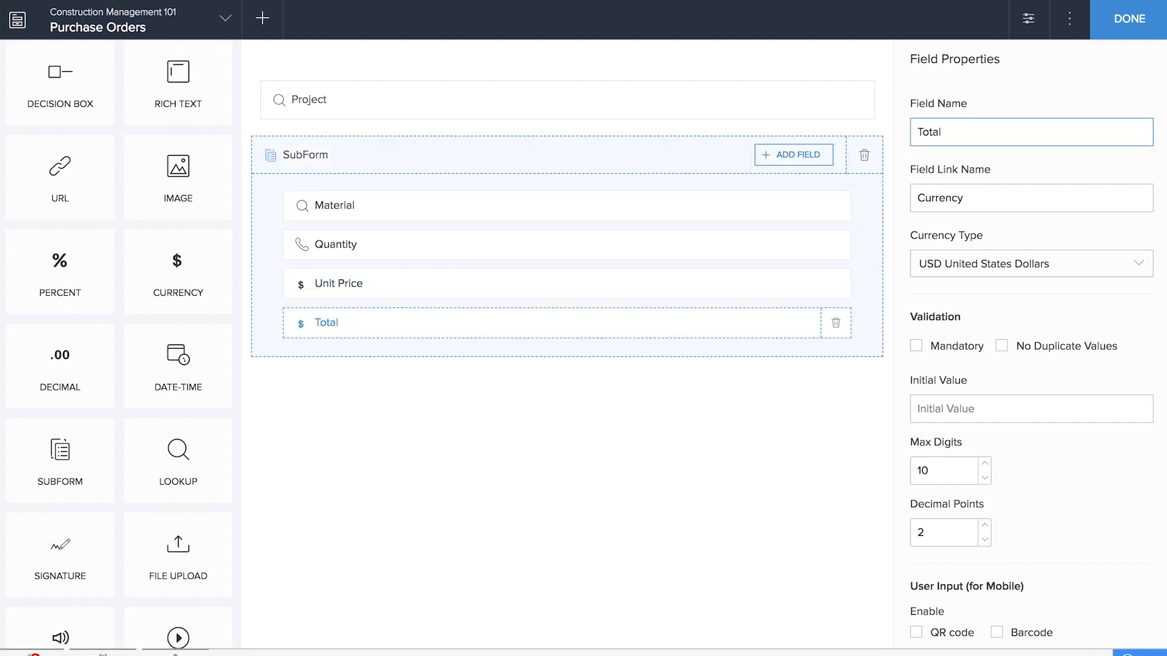
click(432, 447)
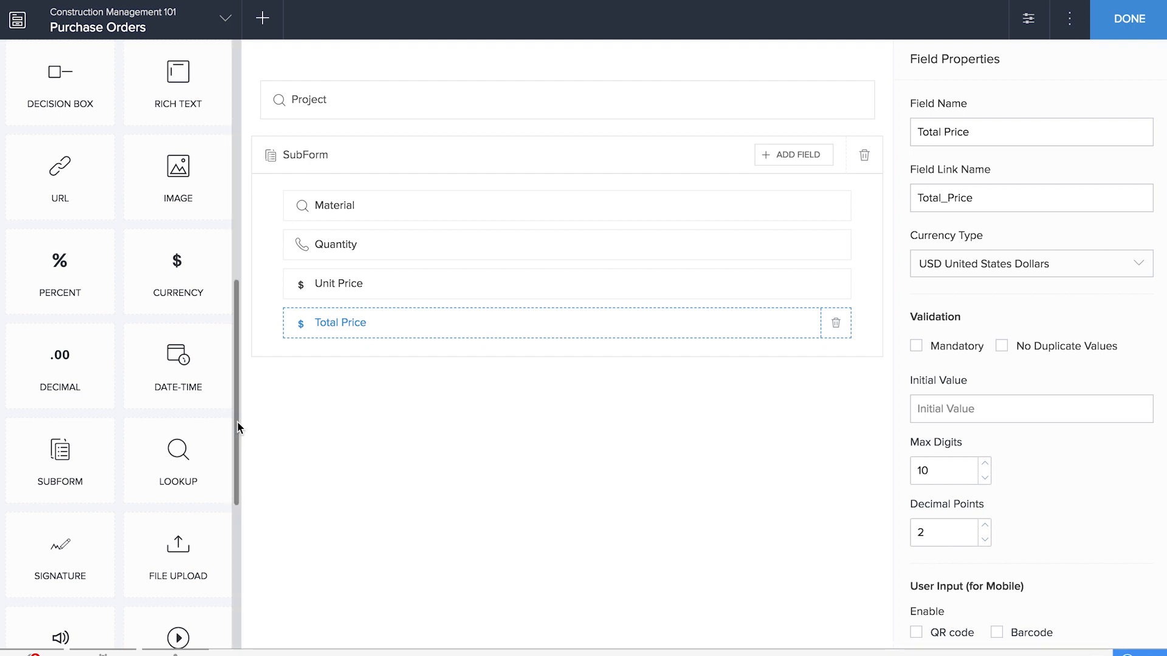
- Place a Currency field named Grand Total in the main form below the subform
drag(166, 261, 345, 440)
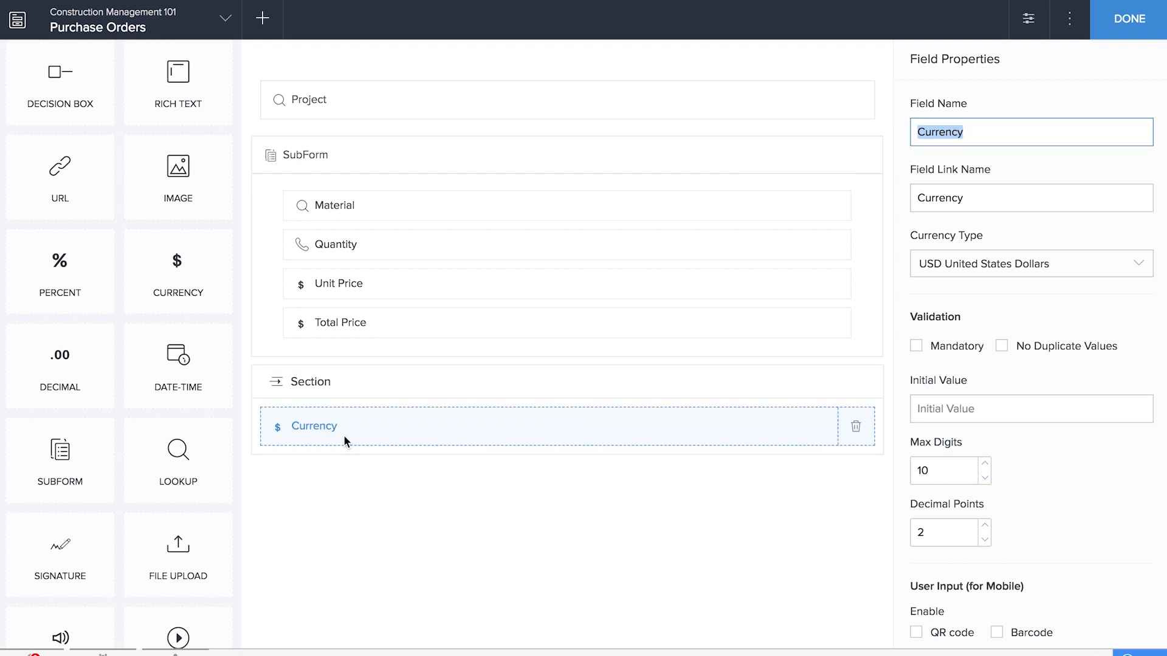
key(BackSpace)
text(Grand Total)
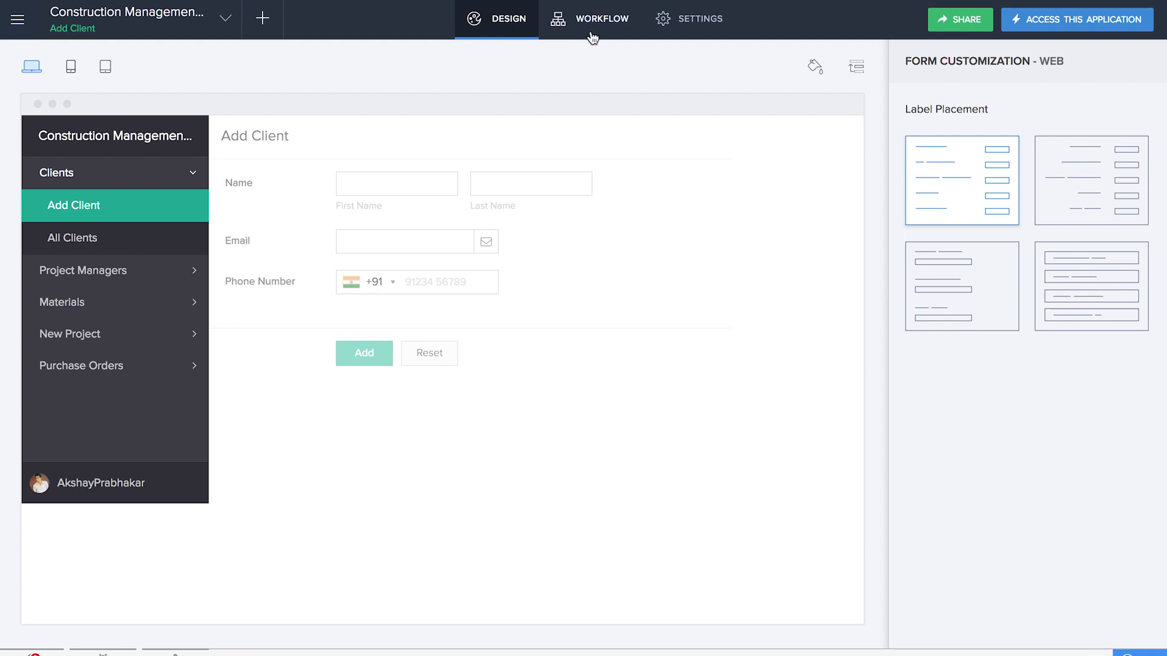
- Create a form-triggered workflow named Field Scripts for the Purchase Orders form, running when a record is Created
click(262, 17)
click(885, 370)
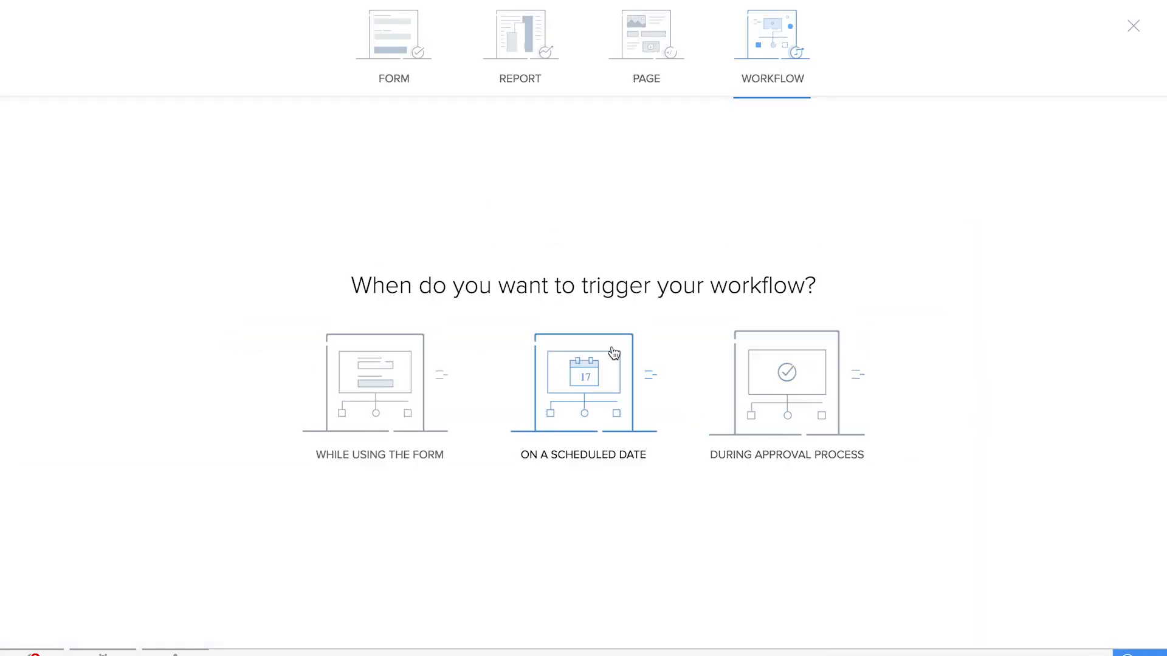
click(416, 386)
click(556, 258)
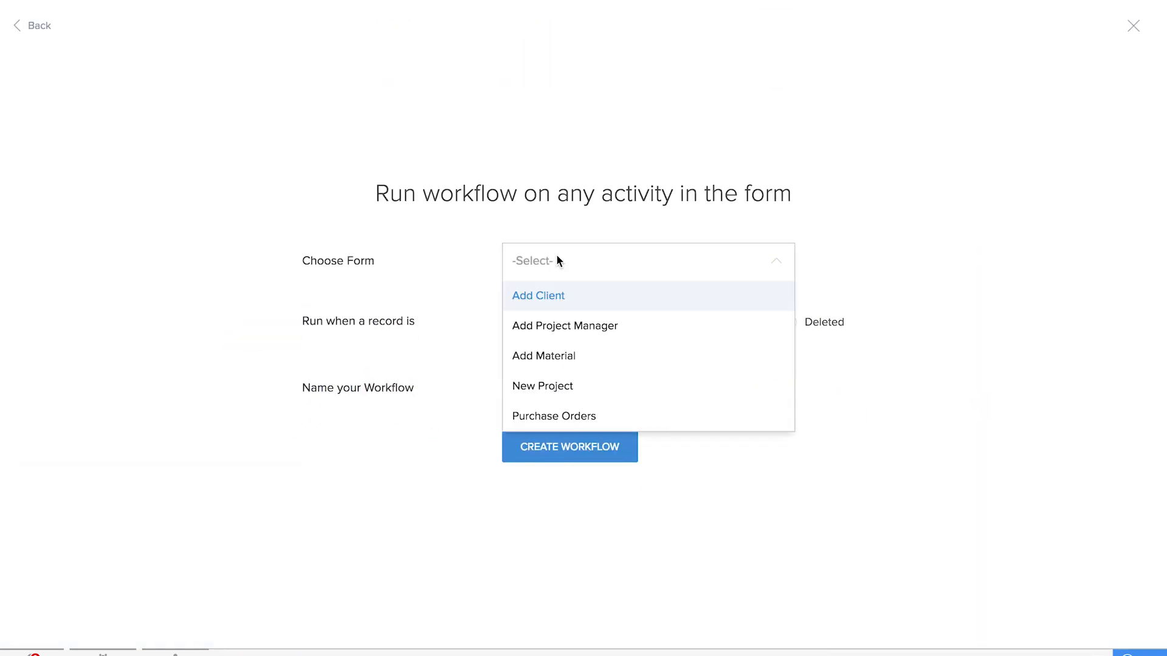
click(579, 424)
click(579, 395)
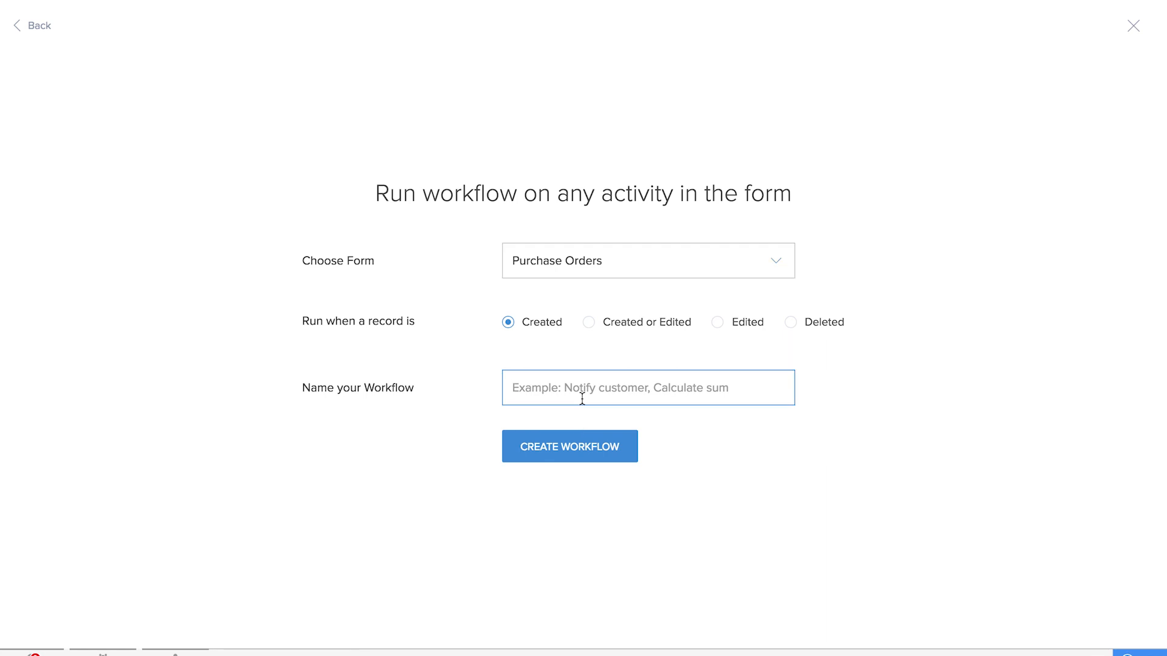
text(Fi)
key(Down)
key(Return)
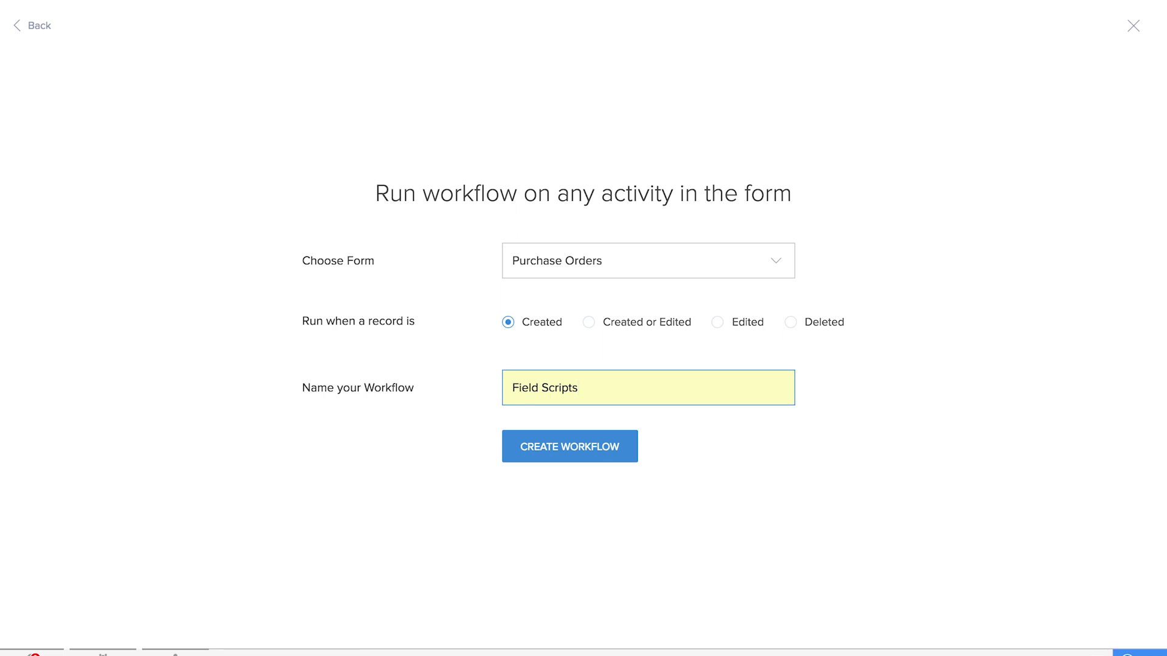
click(604, 457)
- Add an always-run custom action on user input of the subform's Material field, fetching the matching Add_Material record and setting row.Unit_Price to rec.Unit_Price
click(433, 120)
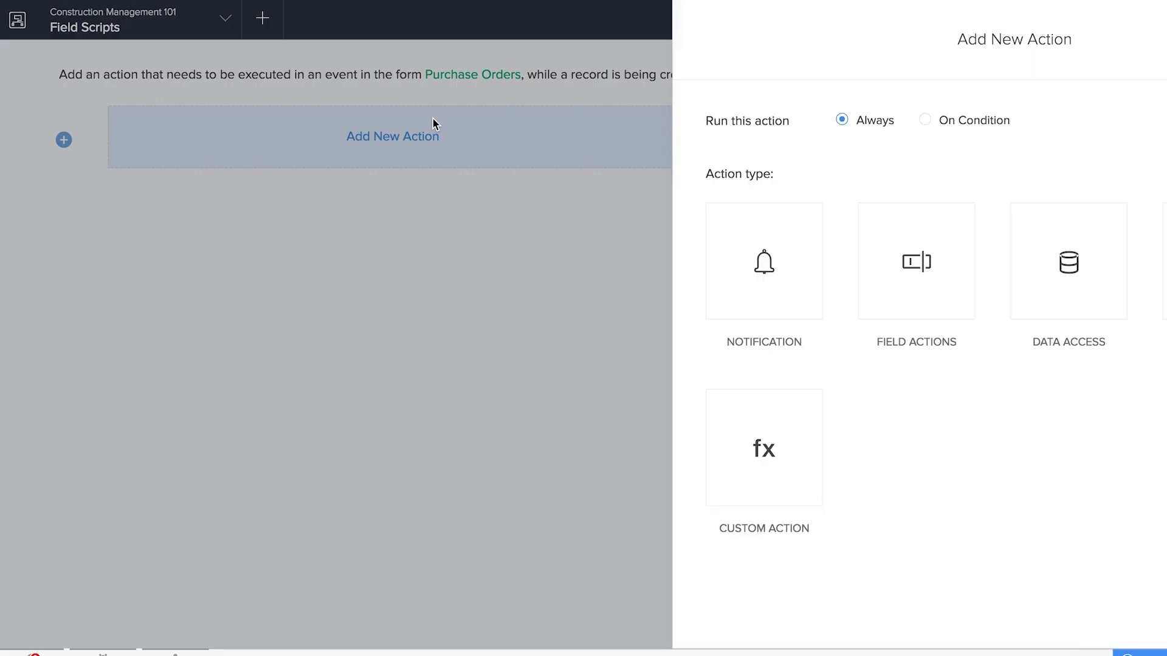
click(611, 504)
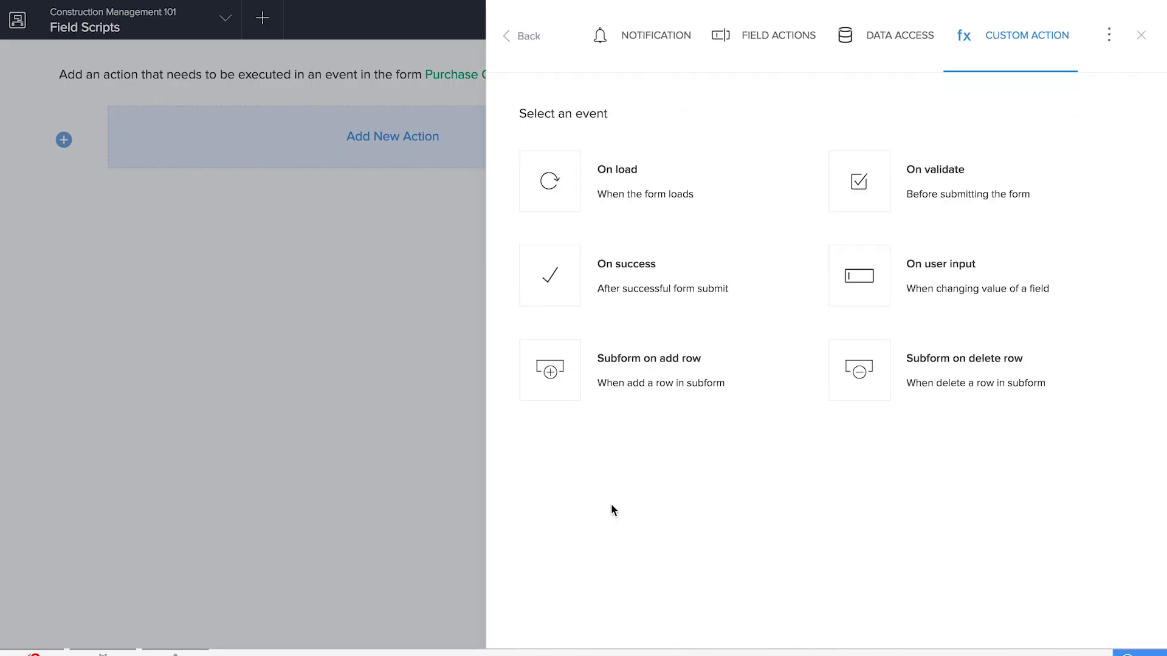
click(906, 264)
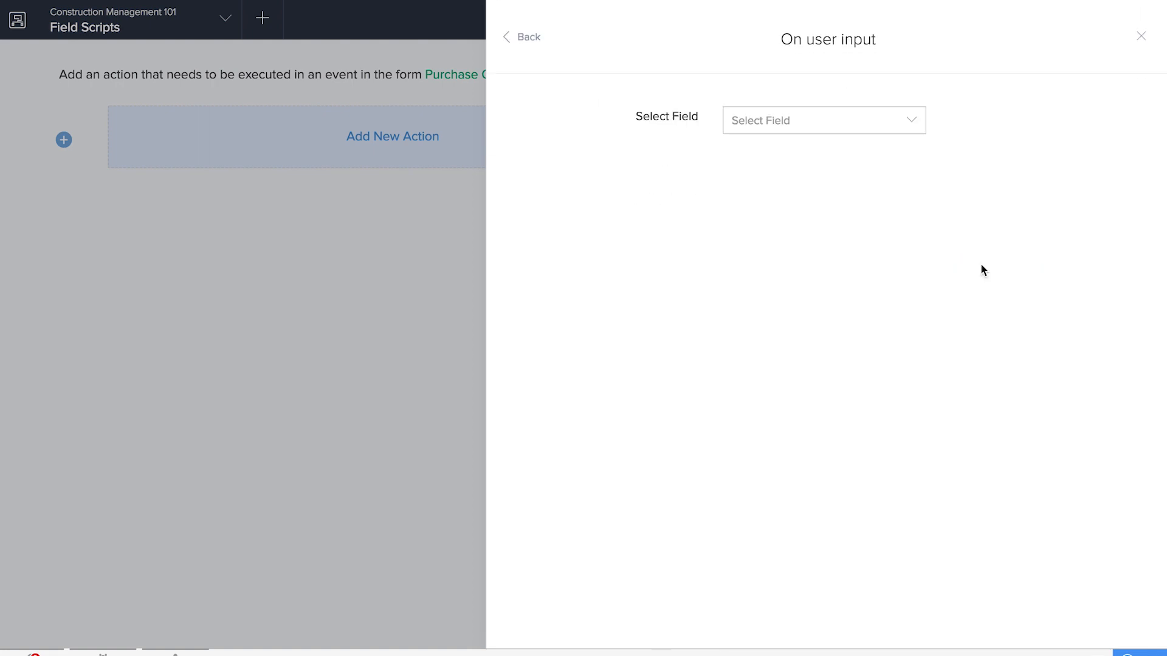
click(880, 132)
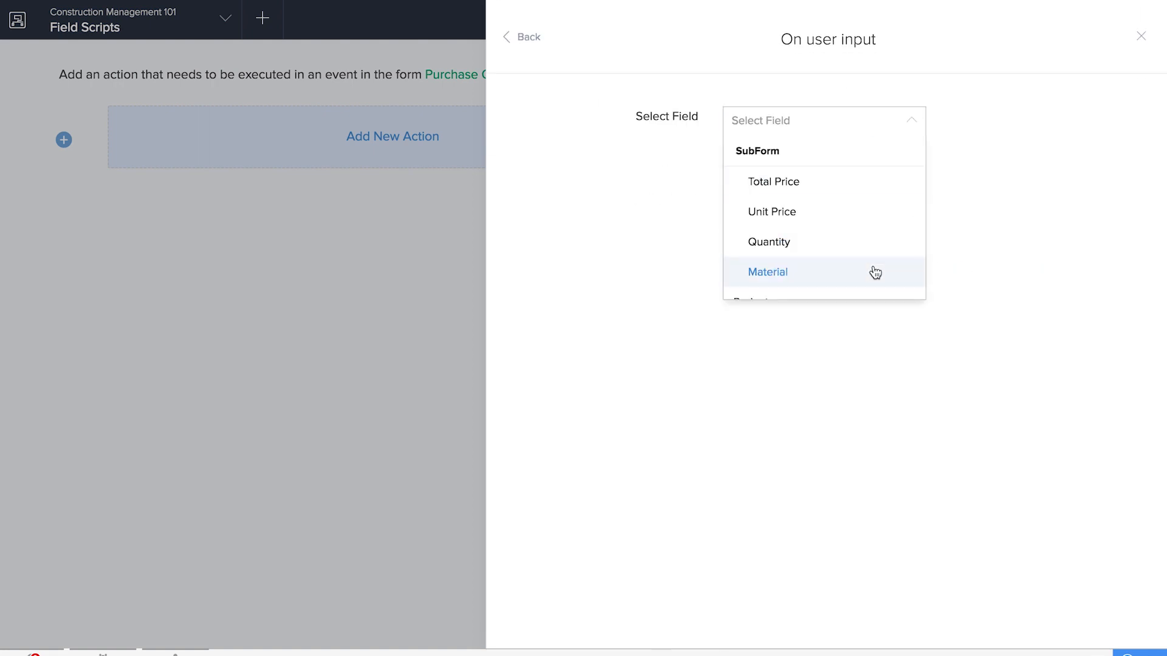
click(872, 268)
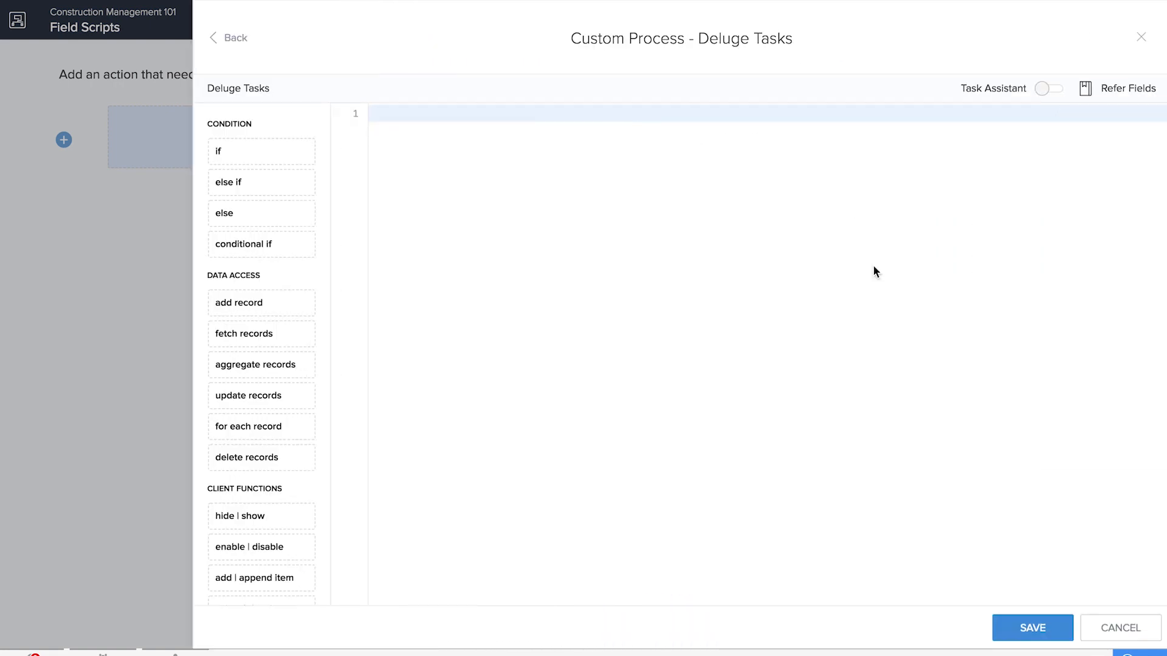
text(rec = Add_Material[ID == row.Material]; row.Unit_Price=rec.Unit_Price;)
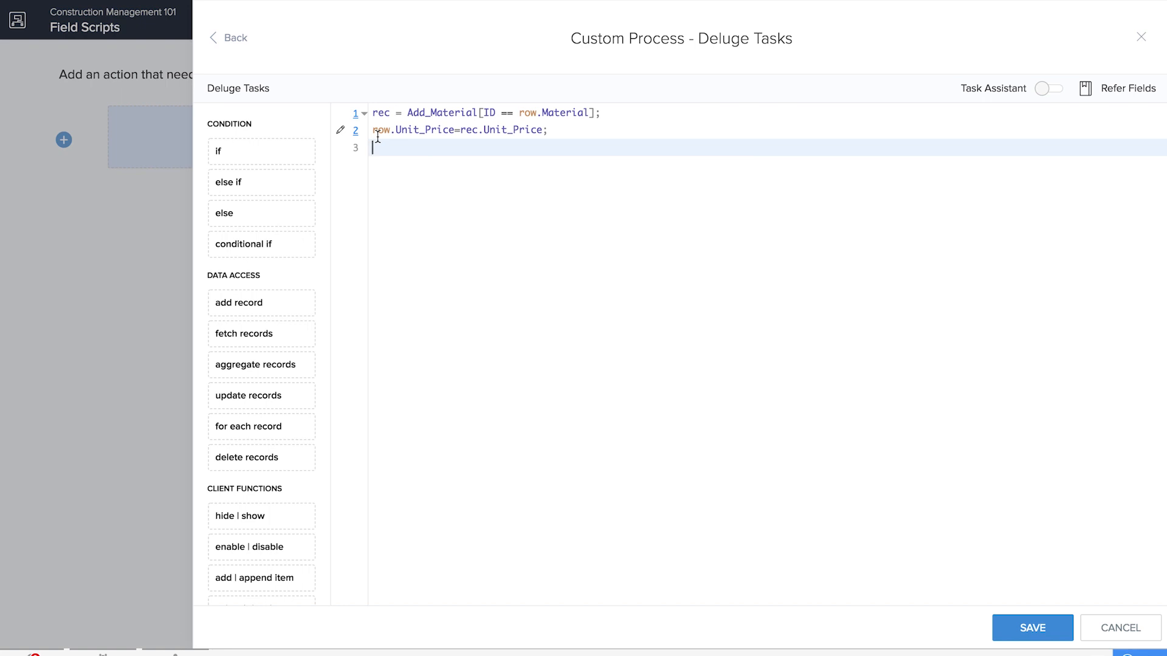
click(1024, 629)
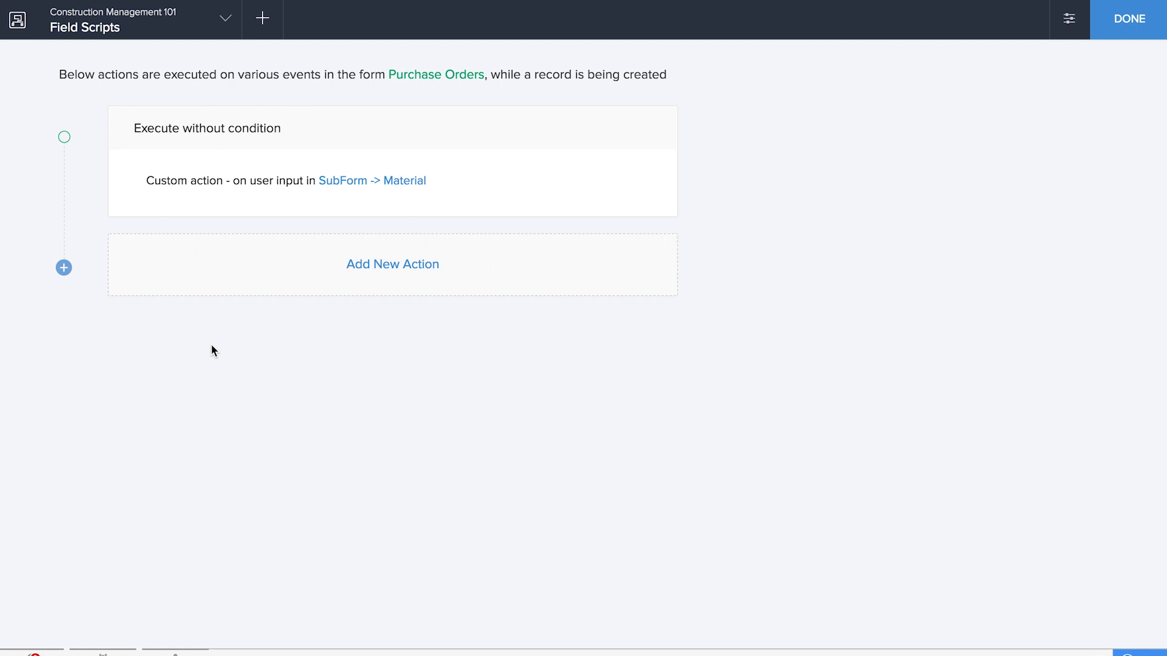
click(268, 280)
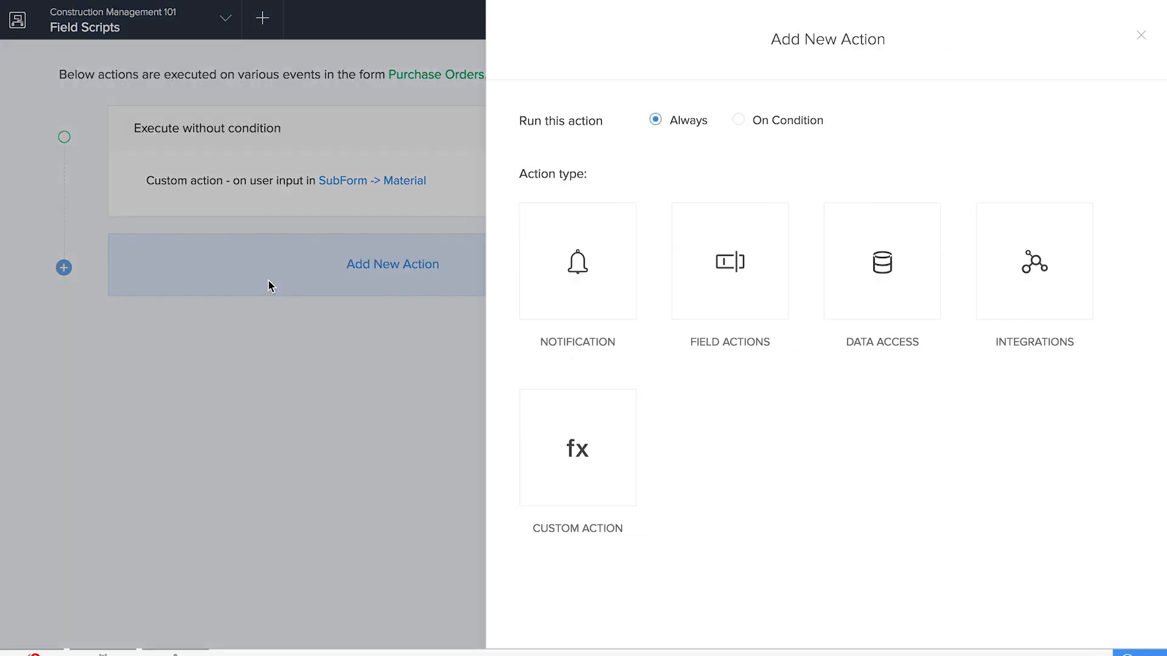
click(553, 448)
click(834, 289)
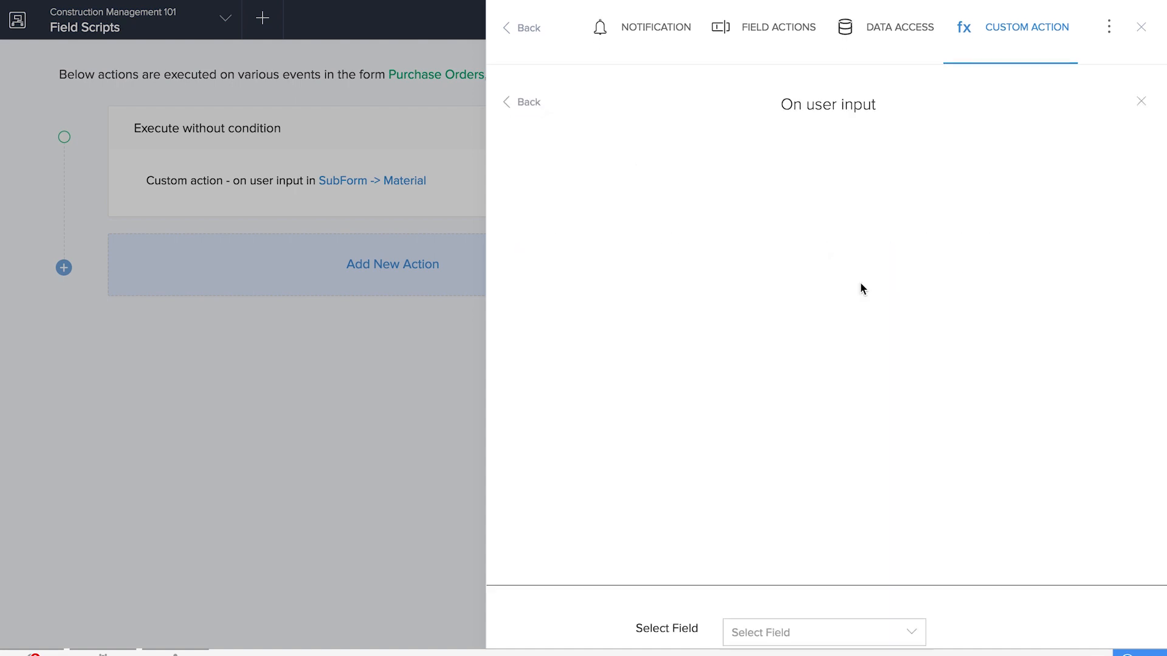
click(825, 130)
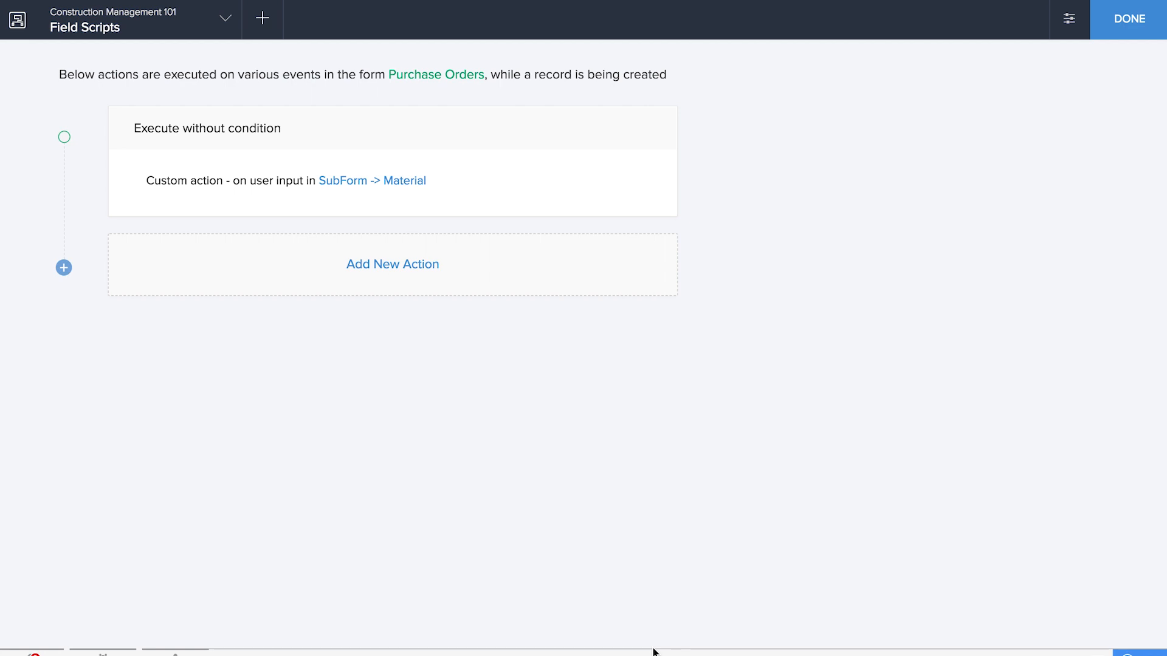
- Script an On user input custom action for Quantity: row.Total=row.Unit_Price * row.Quantity, and input.Grand_Total summing rec2.Total over input.Materials_Required from temp = 0.0
click(469, 292)
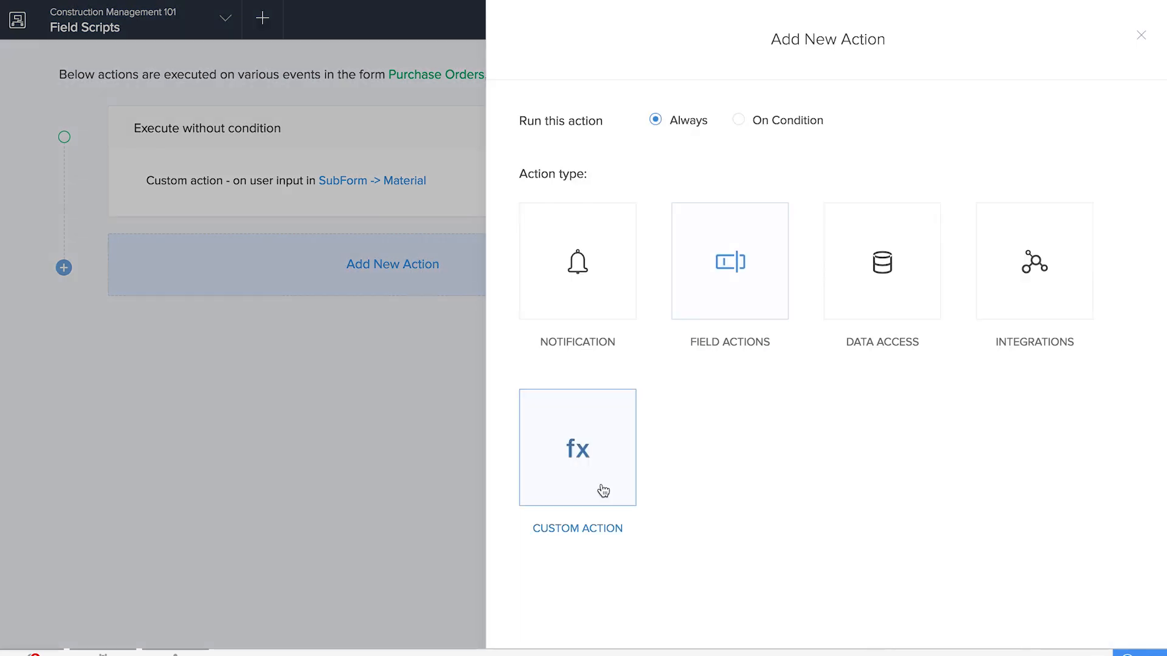
click(601, 486)
click(891, 291)
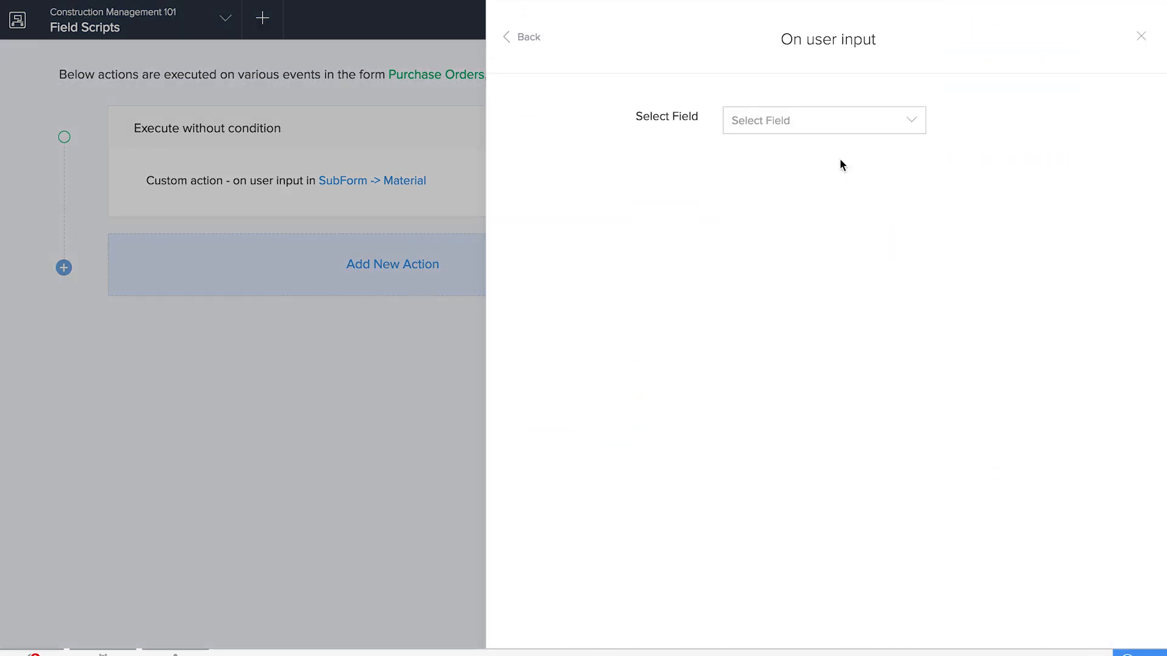
click(831, 123)
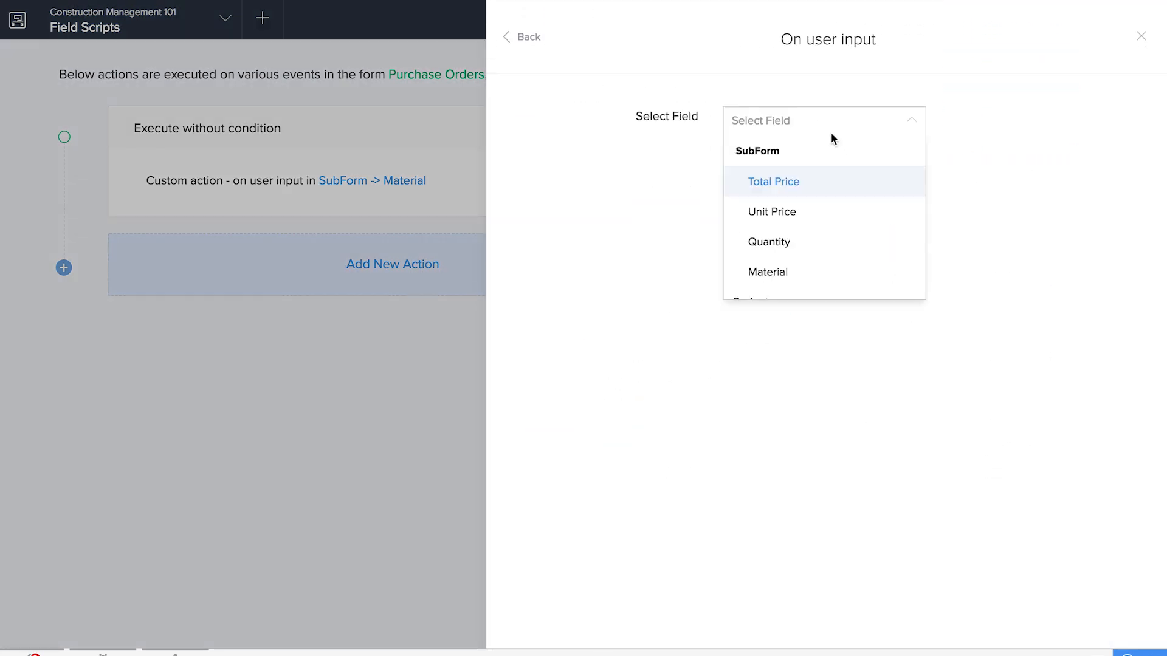
click(819, 246)
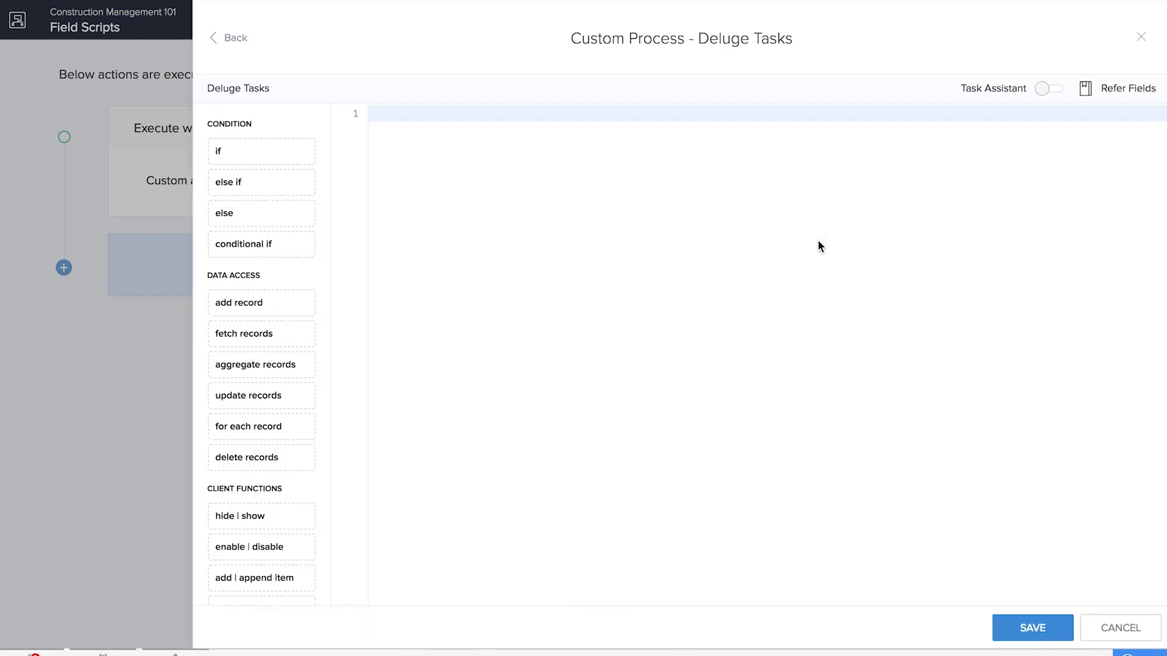
text(row.Total=row.Unit_Price * row.Quantity; temp = 0.0; for each  rec2 in input.Materials_Required {     temp = temp + rec2.Total; } input.Grand_Total = temp;)
- Review the script's row total, loop and Grand_Total lines, and save the Quantity custom action
drag(628, 113, 396, 118)
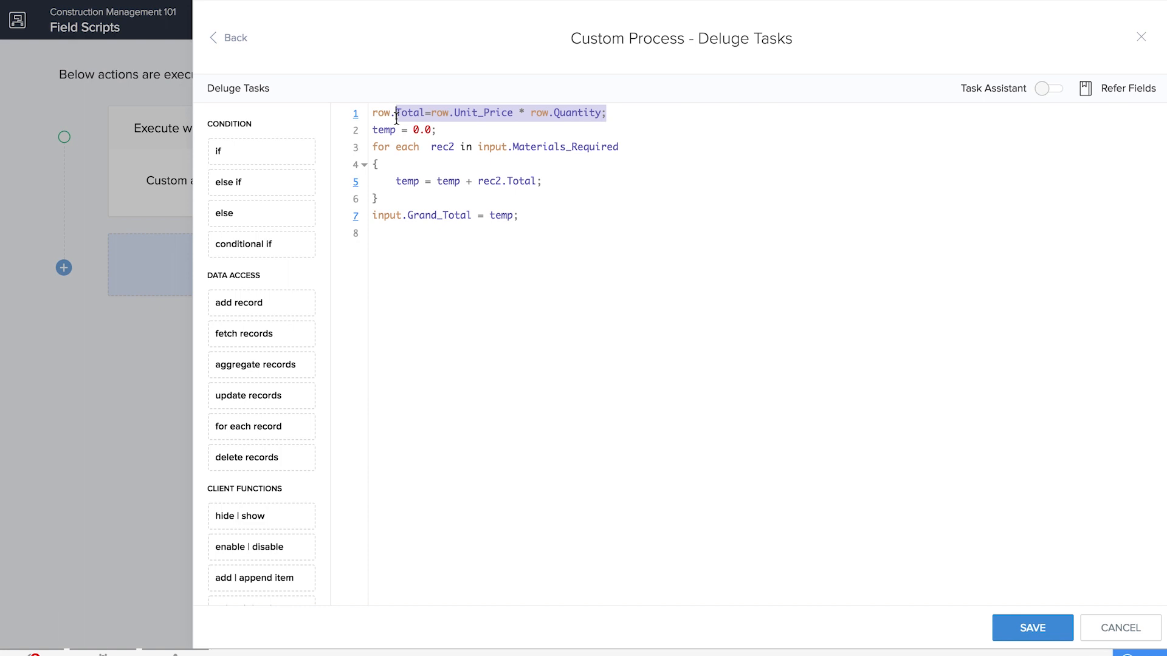
double_click(484, 114)
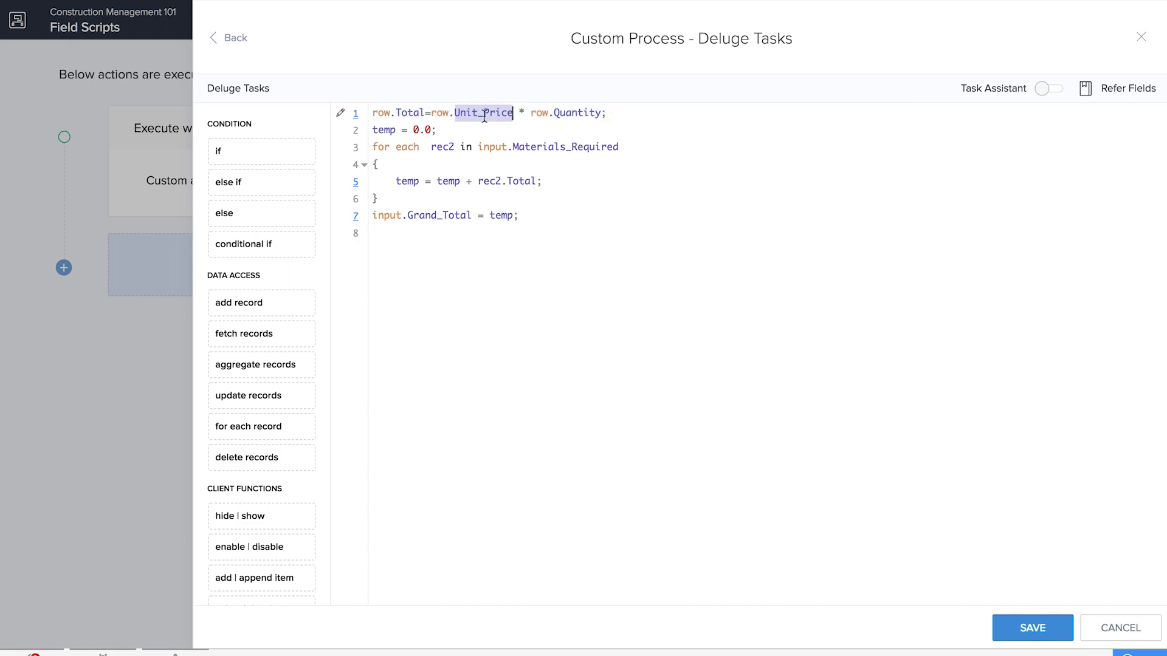
click(573, 112)
double_click(573, 113)
drag(520, 217, 373, 217)
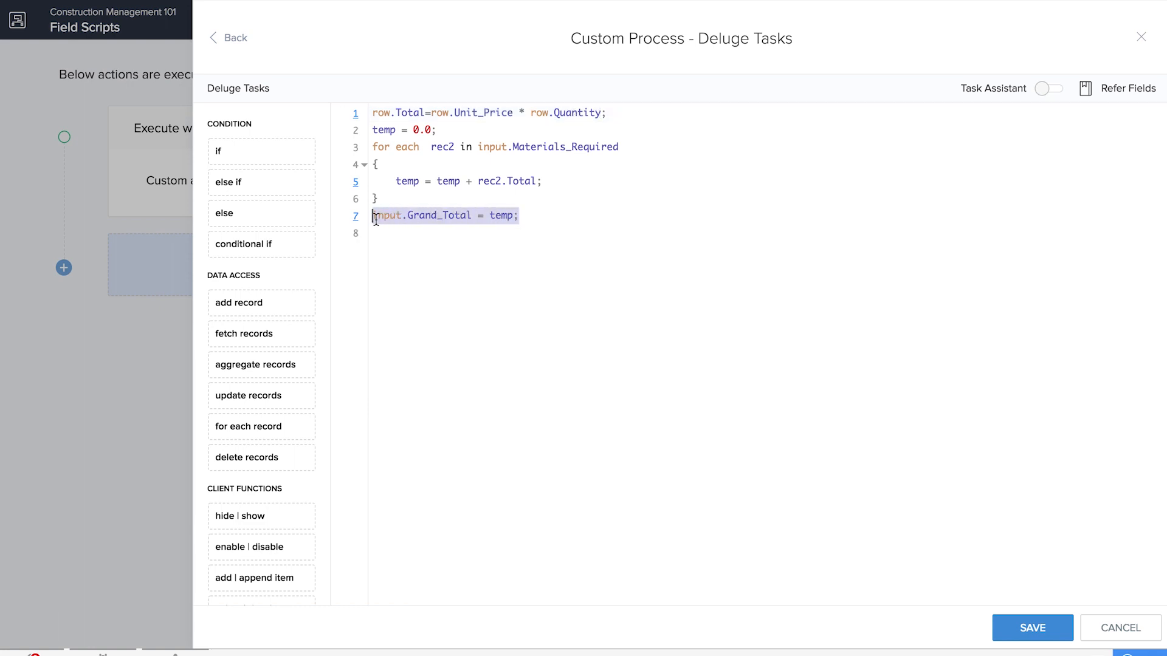
click(455, 274)
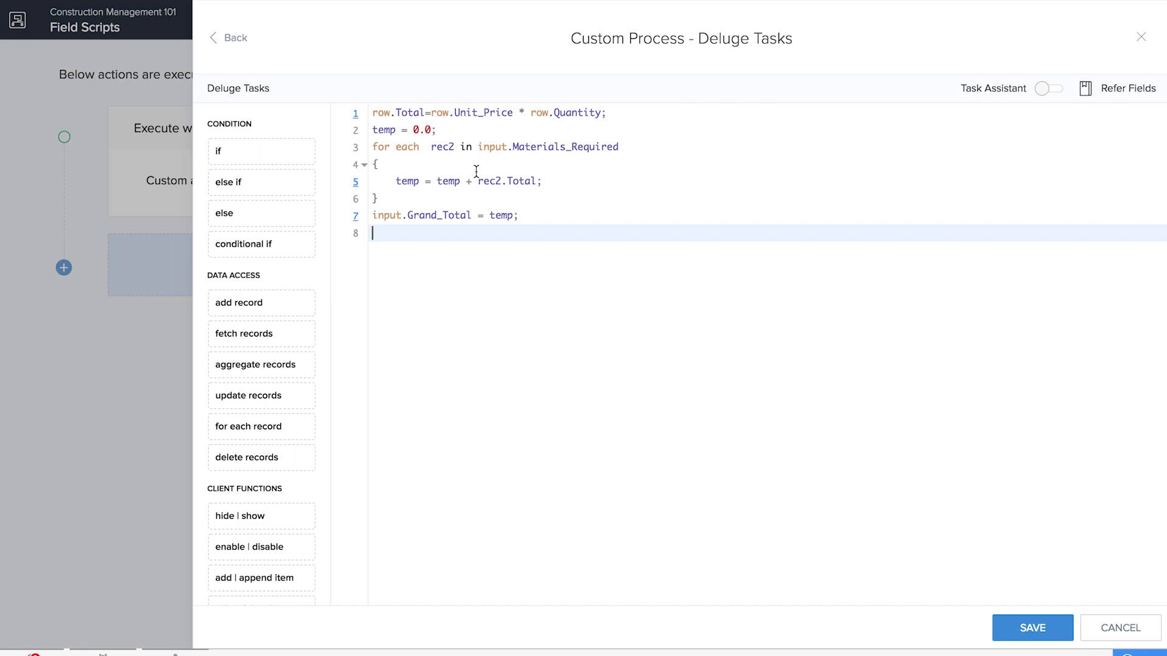
drag(543, 182, 395, 181)
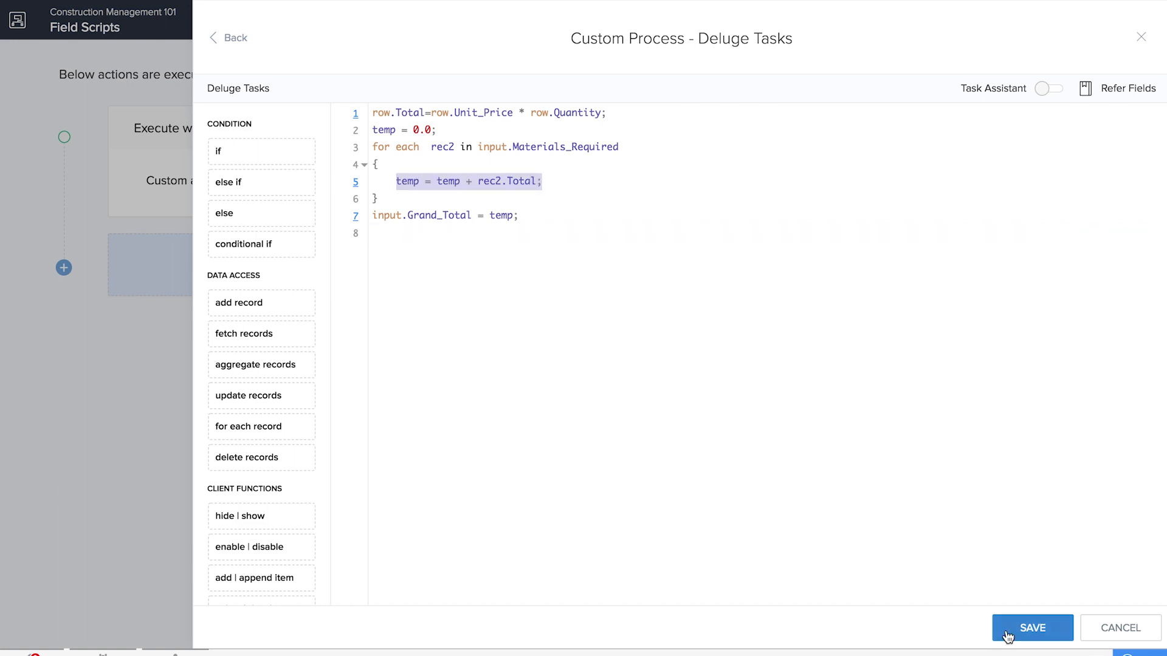
click(1007, 636)
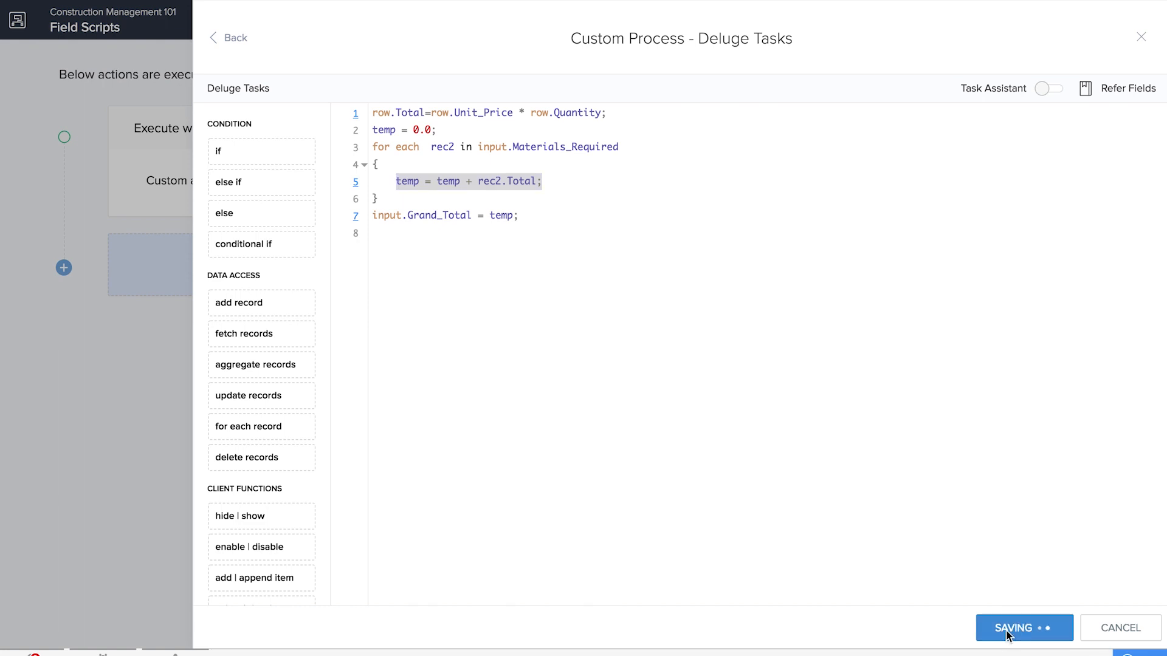
- Open the live application and examine the New Project form's Client and Project Manager lookups and the Purchase Order form
click(578, 377)
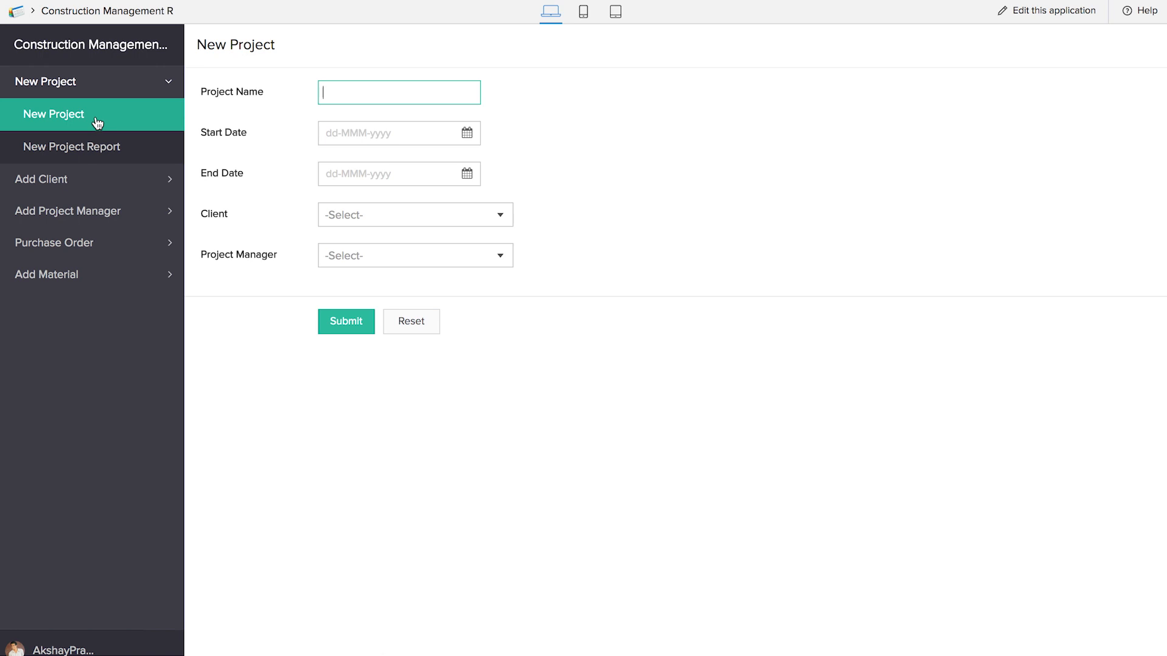
double_click(220, 212)
triple_click(227, 253)
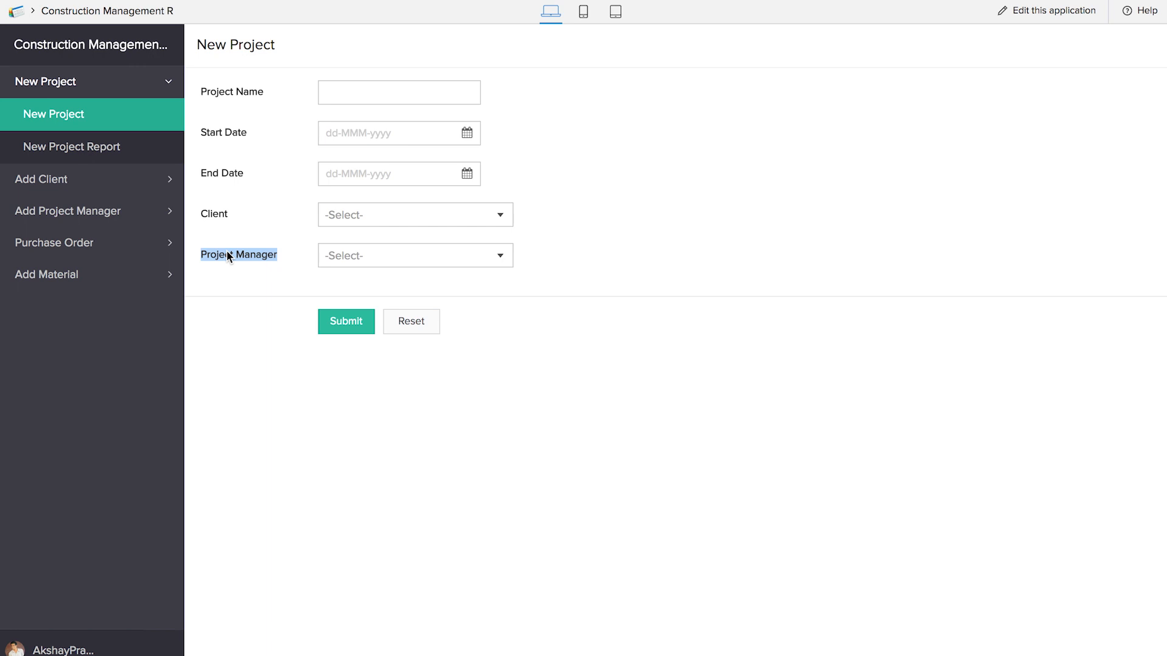
click(54, 243)
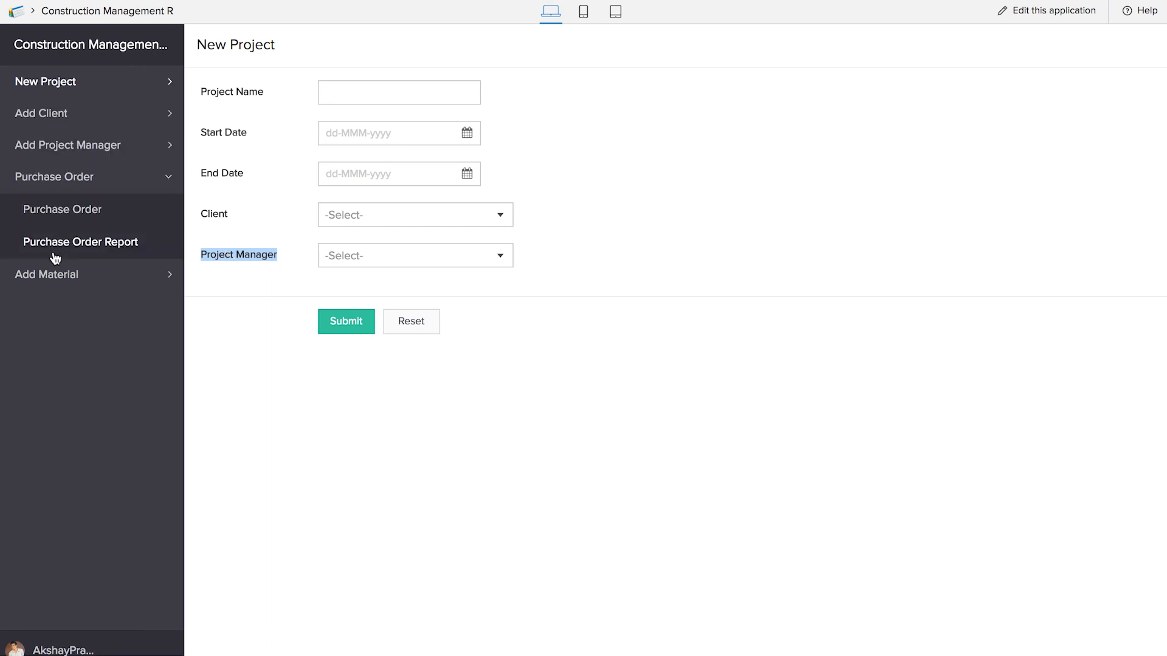
click(79, 210)
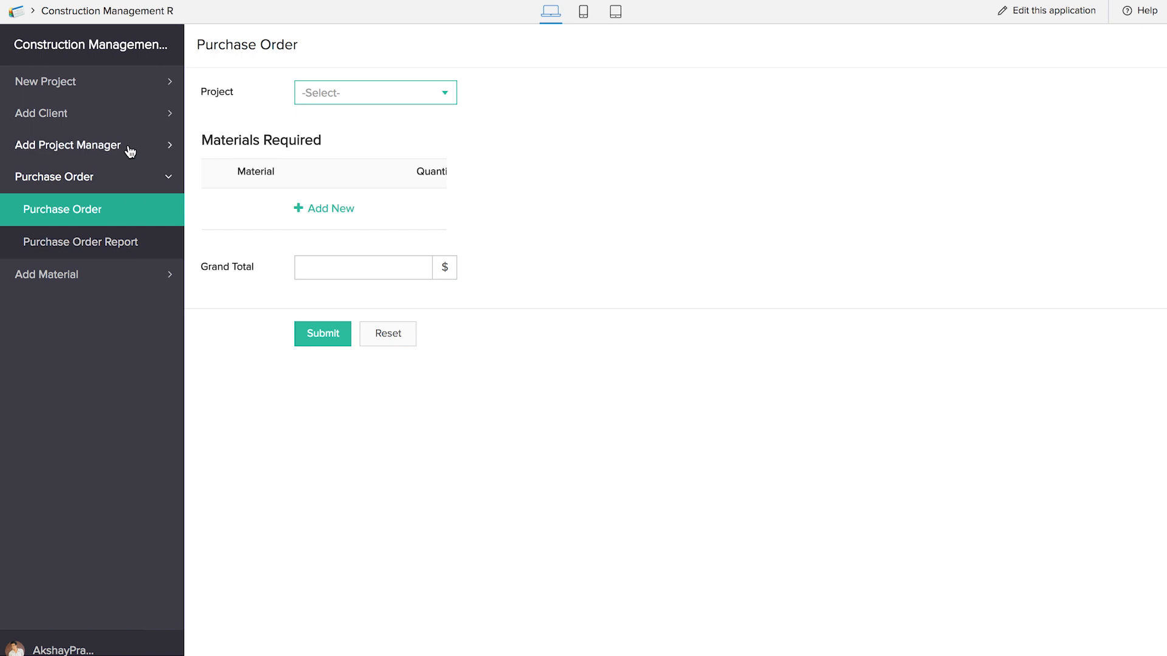
- Start a new project named Apartment with start date 17-Mar-2018 and end date 20-Mar-2018
click(28, 88)
click(86, 111)
text(Apartment)
click(382, 136)
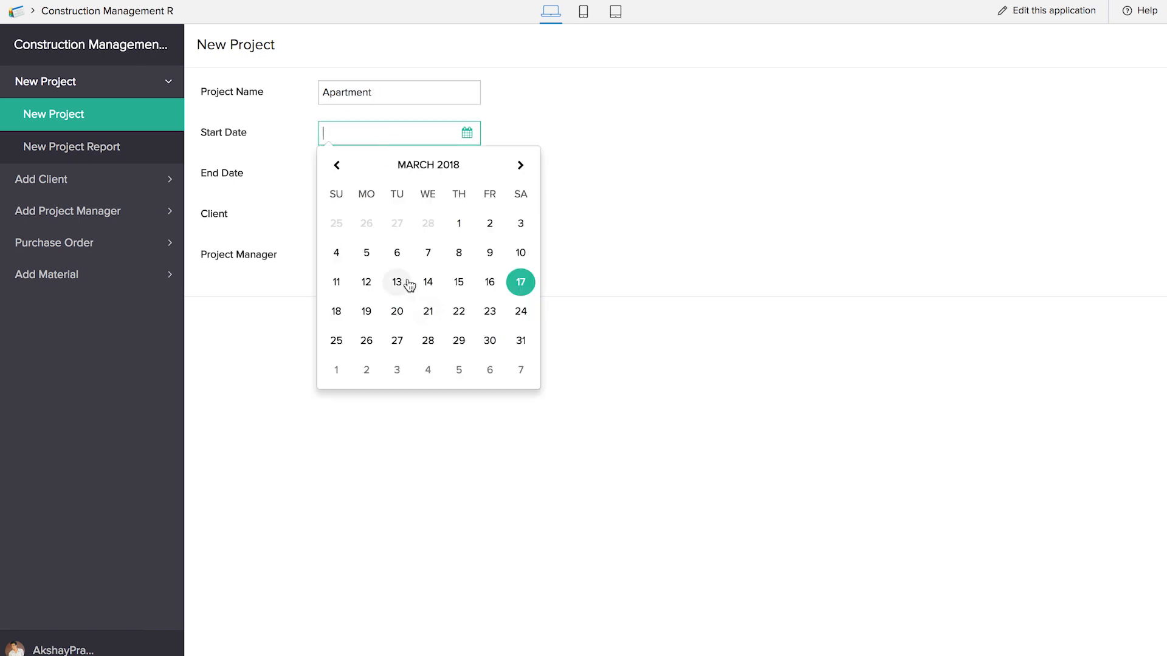
click(521, 282)
click(399, 175)
click(396, 346)
- Add a new client from the project's Client lookup, filling in the client's first name, last name and email, and submit it
click(387, 214)
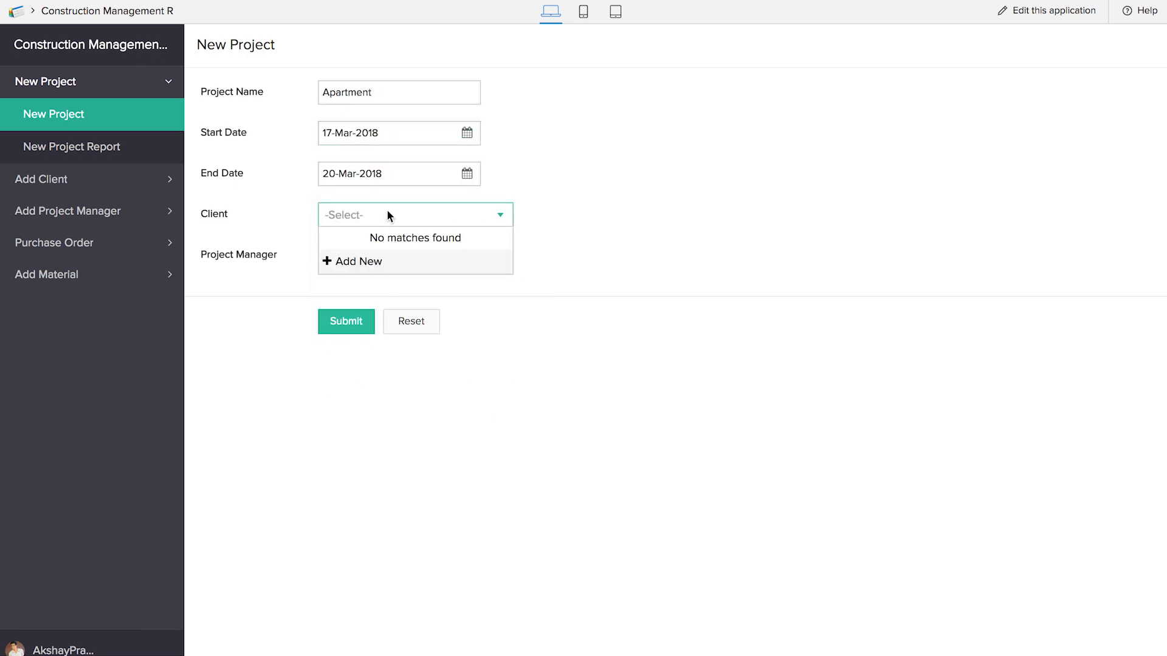
click(376, 262)
text(Eric)
key(Tab)
text(John)
click(630, 323)
click(589, 349)
text(a)
click(567, 380)
click(498, 419)
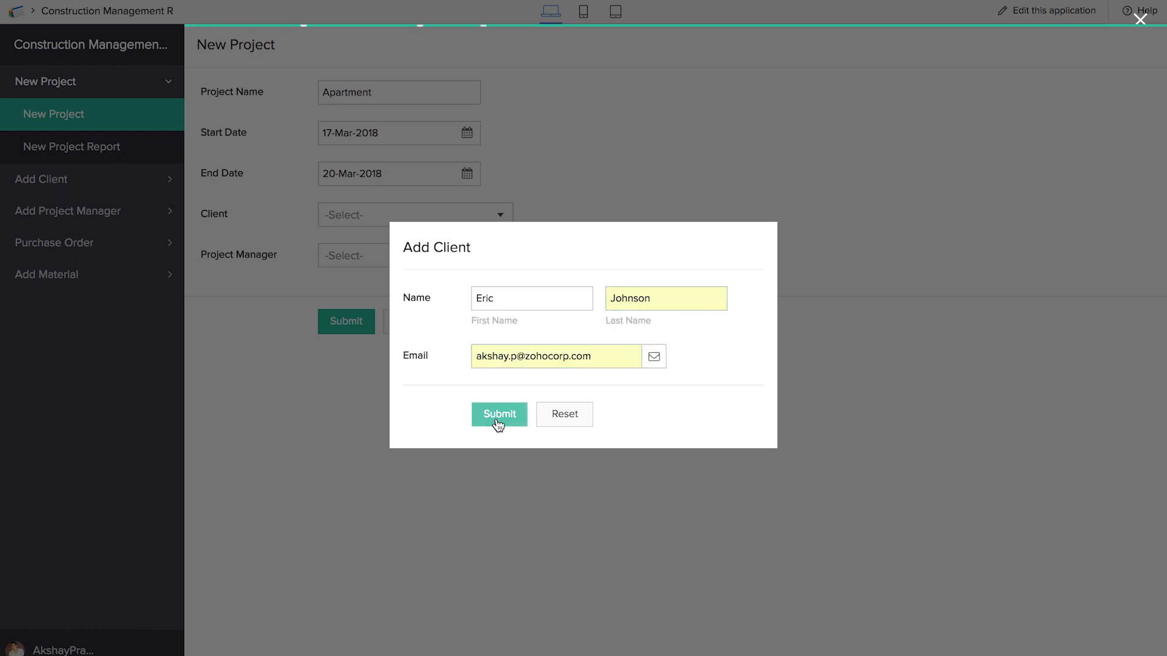
- Add a new project manager from the Project Manager lookup, filling in the manager's first name, last name and email, and submit it
click(372, 255)
click(372, 300)
text(J)
click(528, 320)
key(Tab)
text(Sebastian)
click(474, 357)
text(a)
click(546, 389)
click(508, 414)
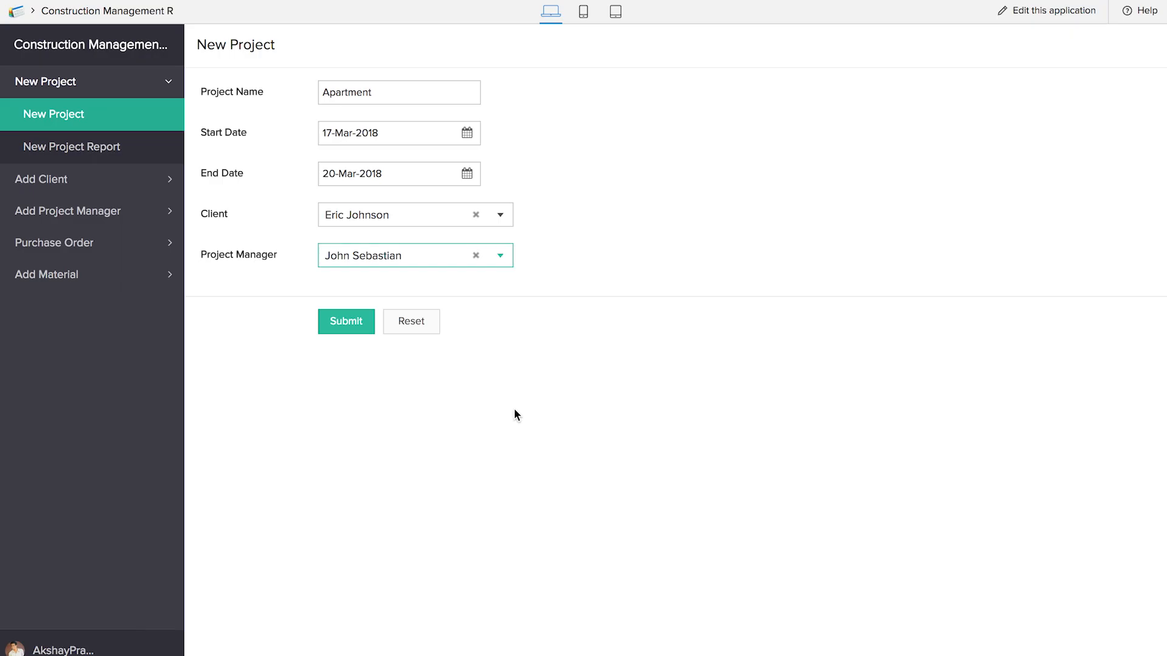
- Submit the Apartment project and check its record in the New Project Report
click(355, 329)
click(173, 147)
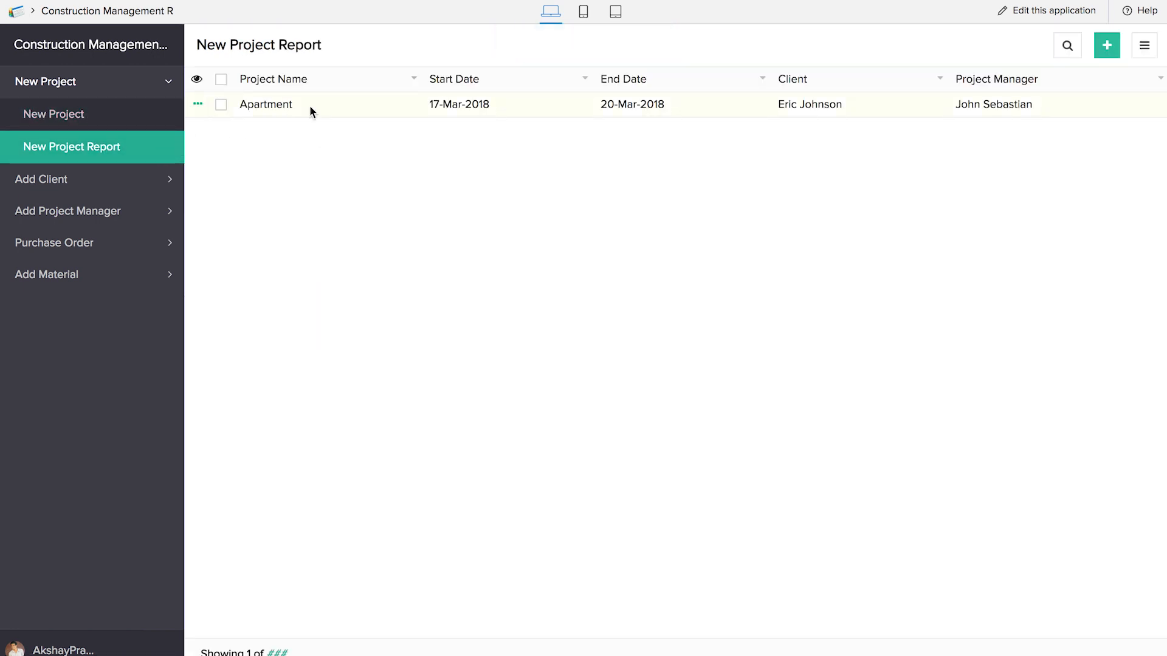
- Open a blank Purchase Order form and select Apartment as its project
click(54, 242)
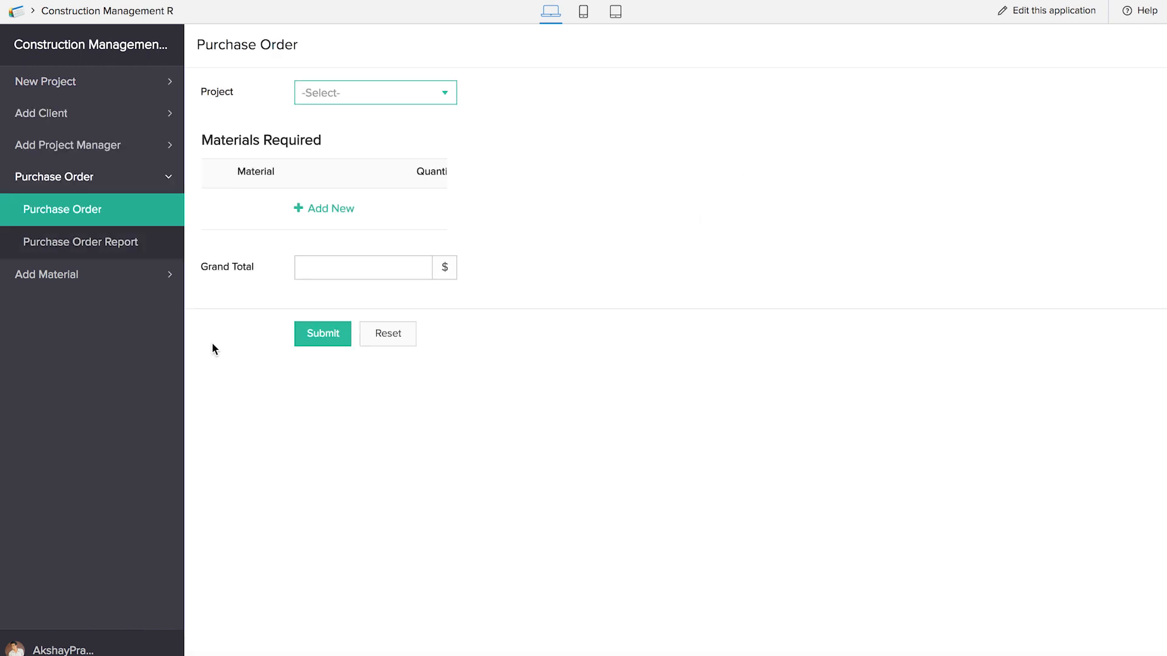
click(372, 96)
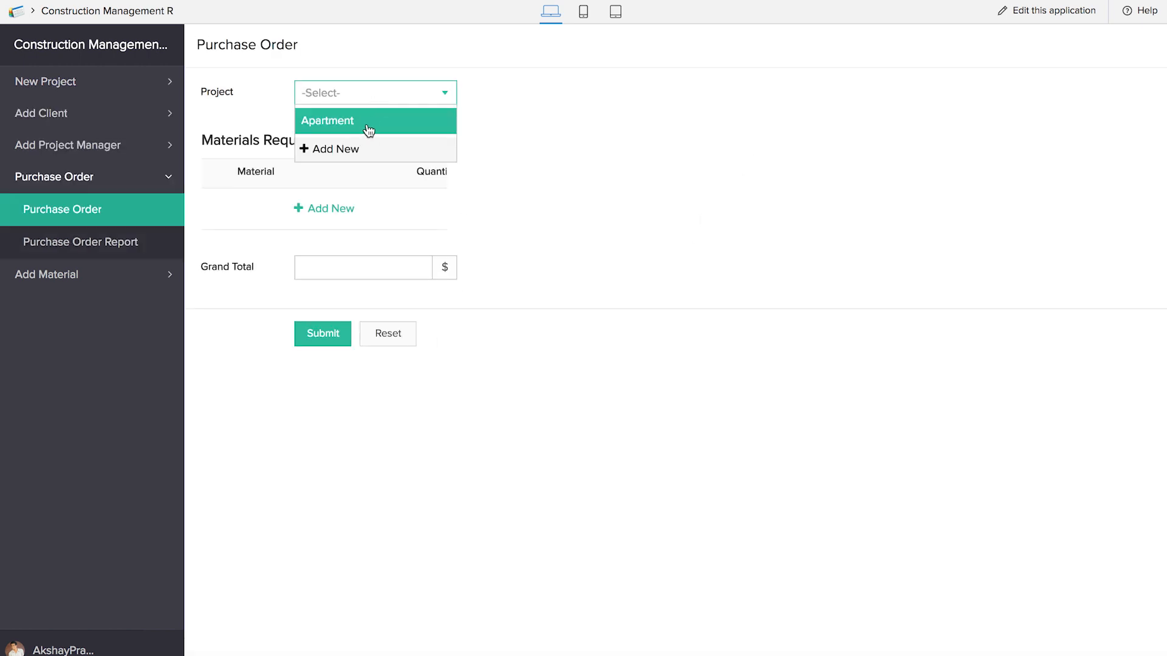
click(367, 126)
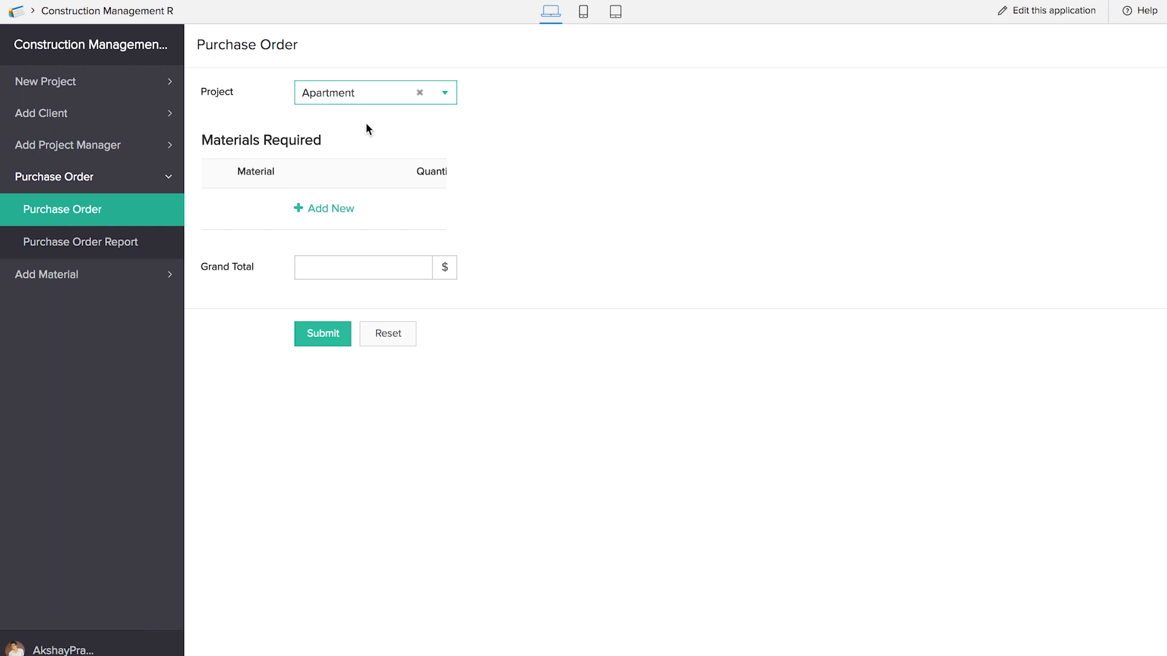
- Add a Materials Required row to the purchase order with material Bricks and quantity 5
click(316, 210)
click(315, 210)
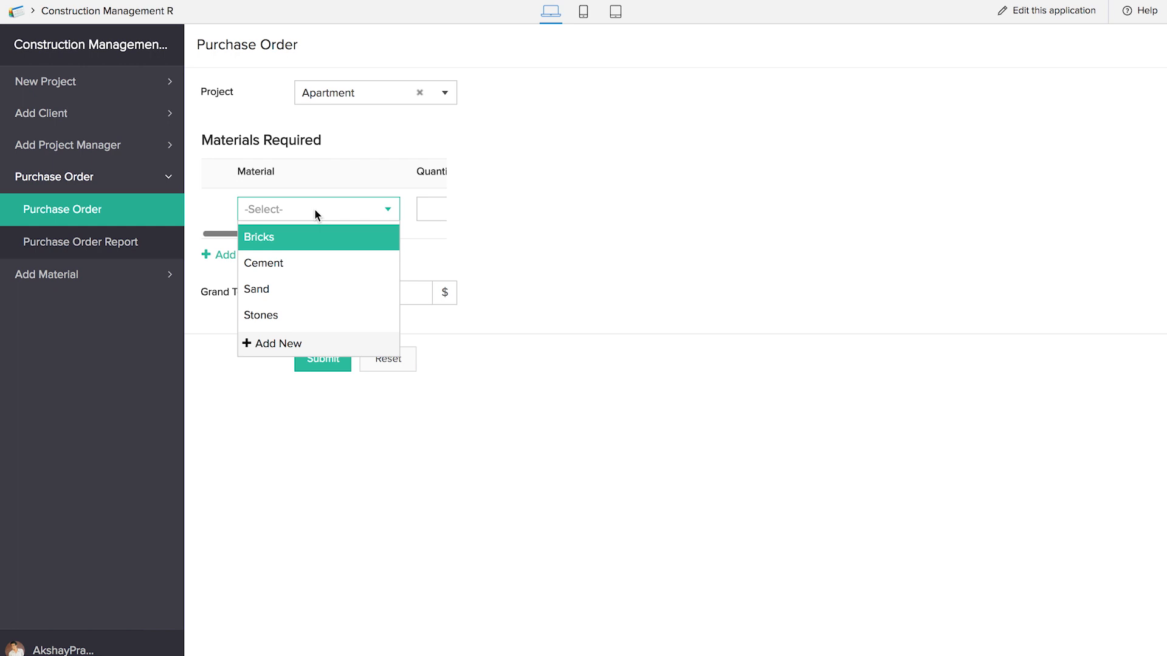
click(311, 236)
key(Tab)
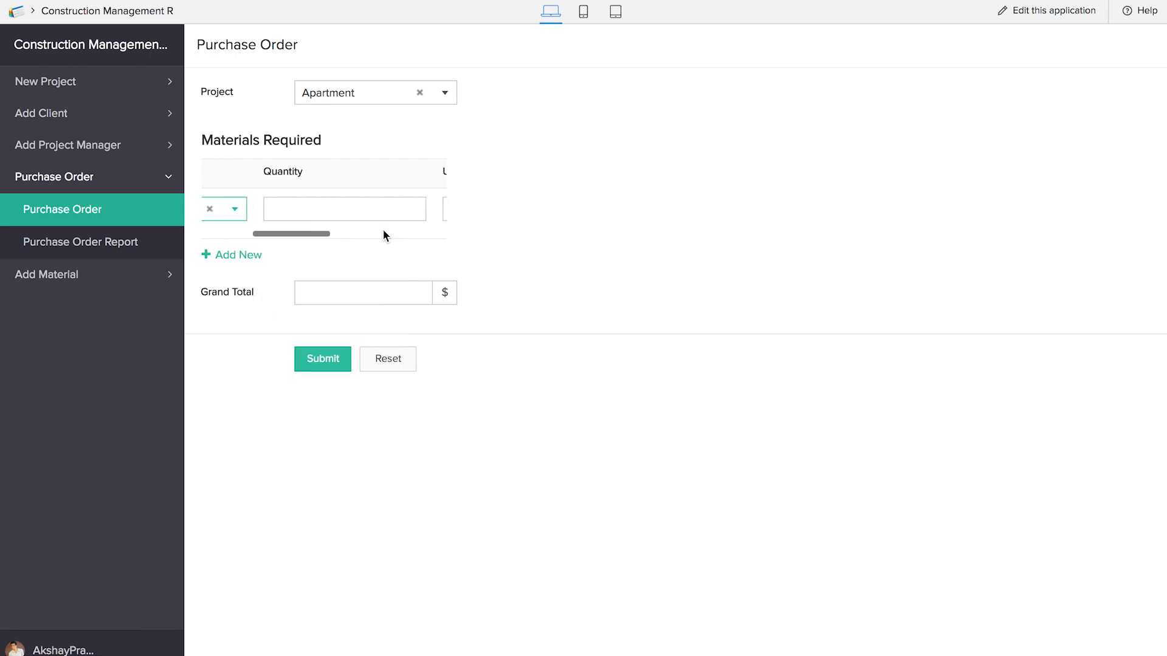
text(5)
key(Tab)
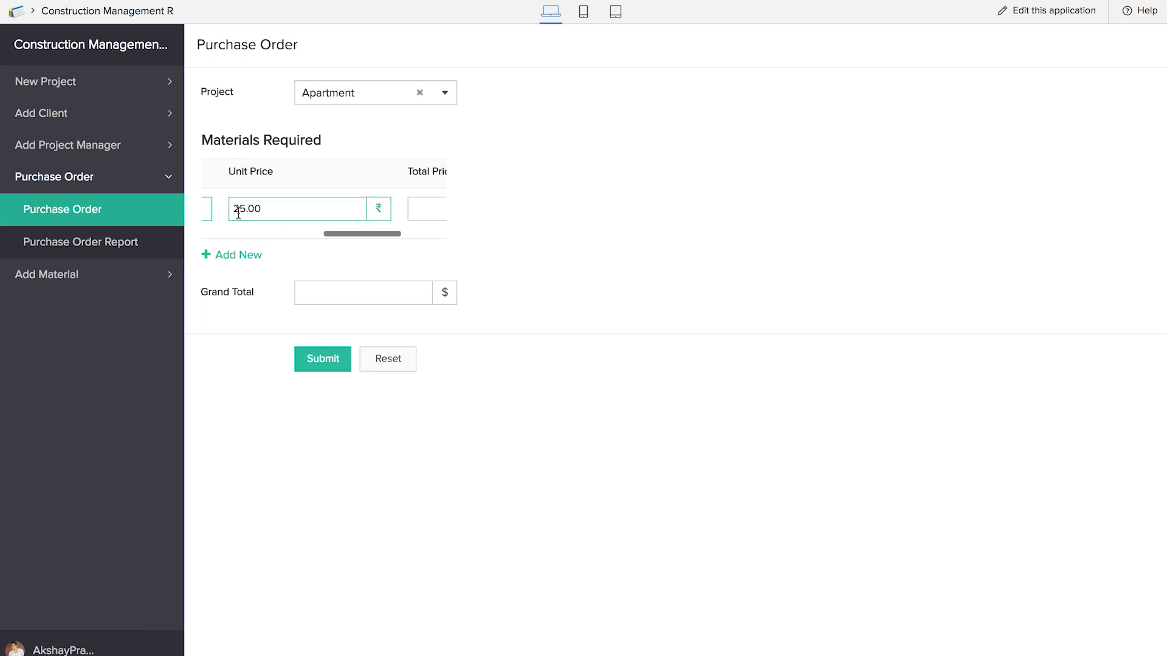
- Activate the Bricks row's Total Price field to calculate the row total and the order's grand total
drag(359, 233, 404, 234)
click(339, 208)
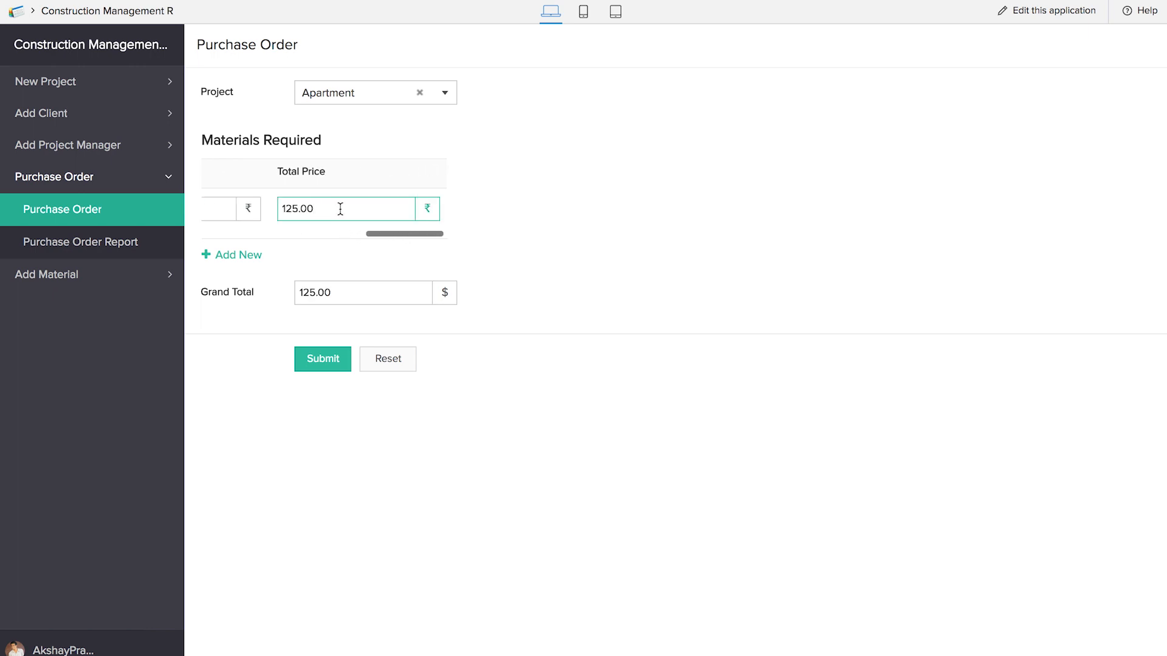
drag(339, 208, 273, 211)
double_click(299, 233)
drag(380, 233, 270, 235)
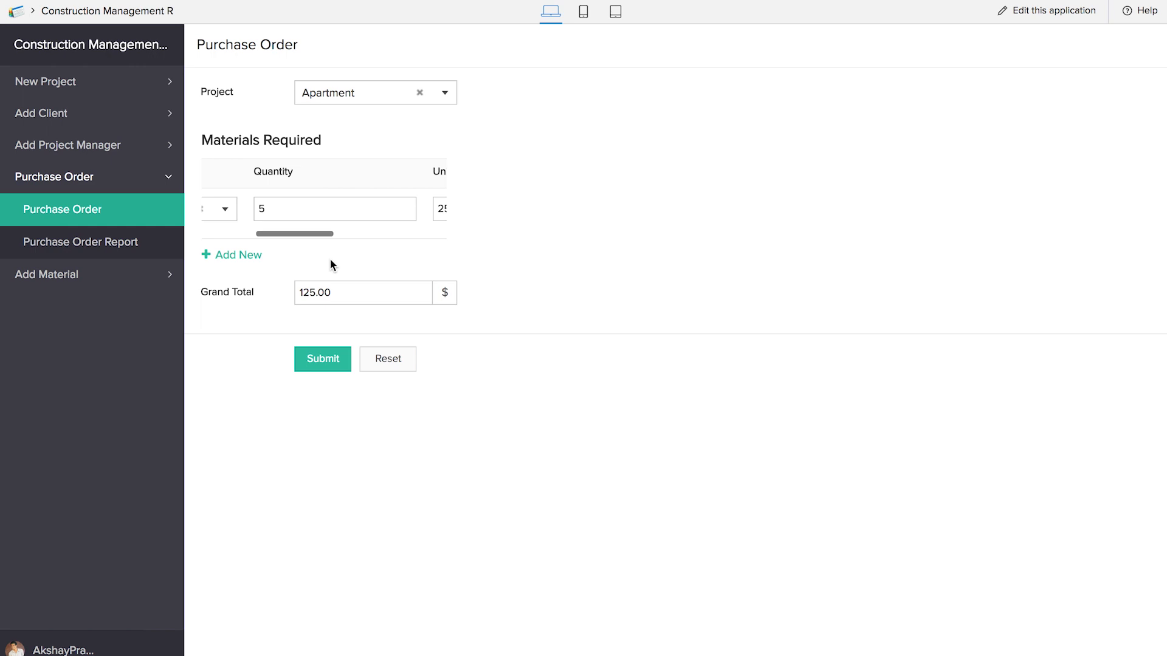
drag(321, 234, 244, 238)
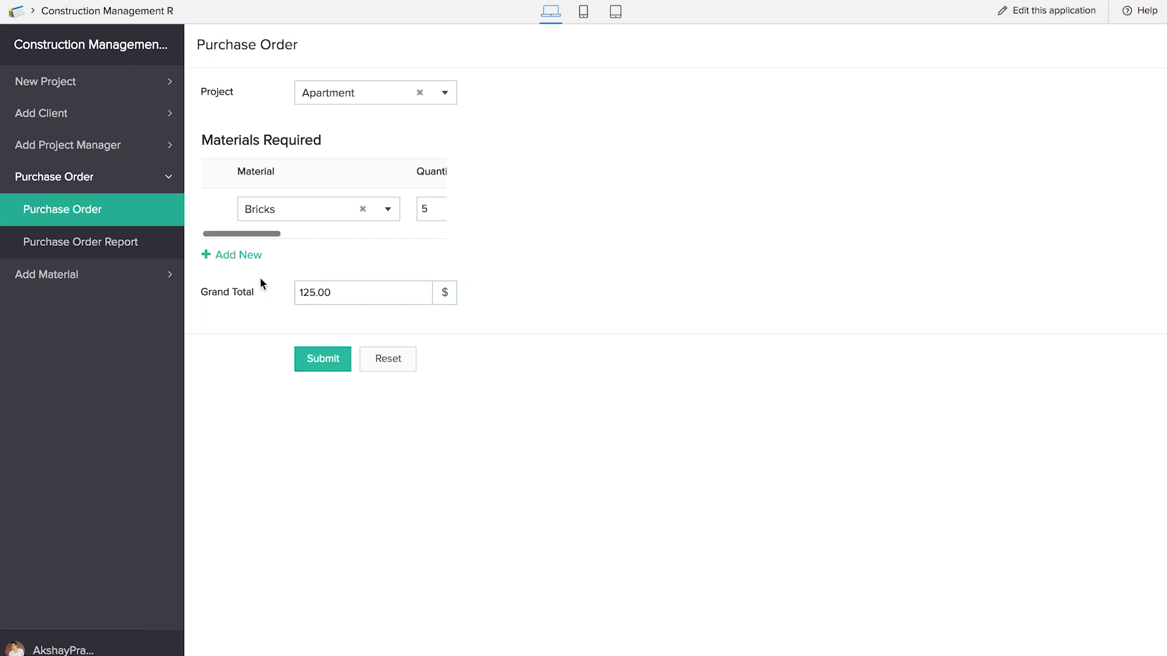
- Add a second Materials Required row to the purchase order, select its material and enter quantity 4
click(243, 255)
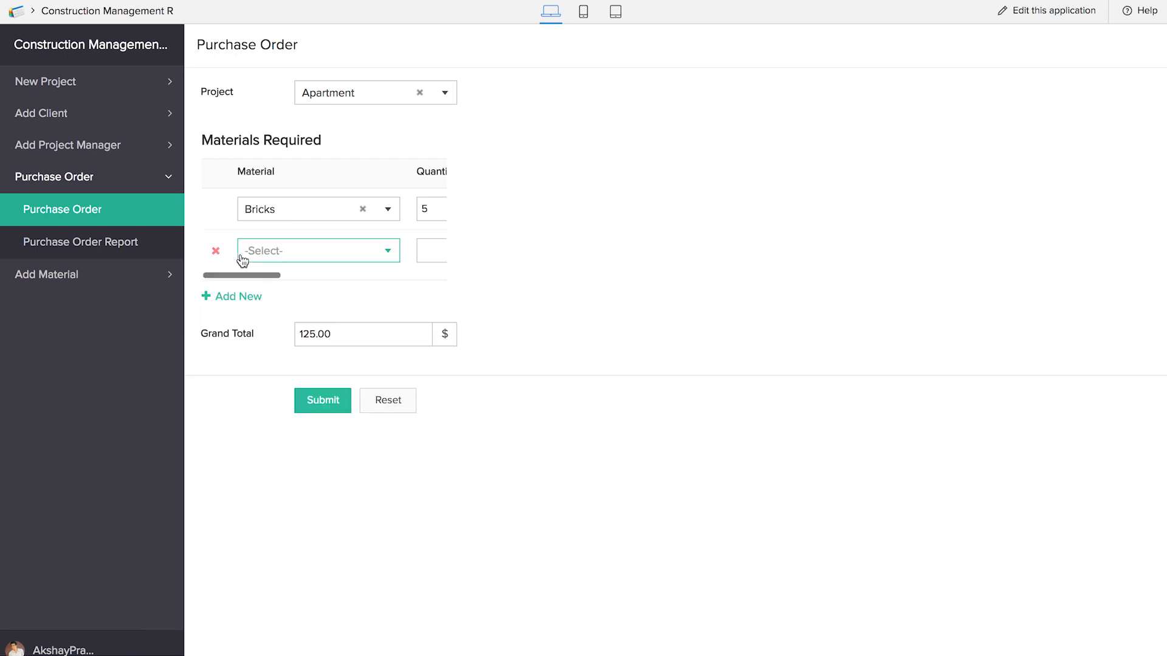
click(265, 254)
click(284, 306)
drag(265, 275, 311, 275)
click(313, 255)
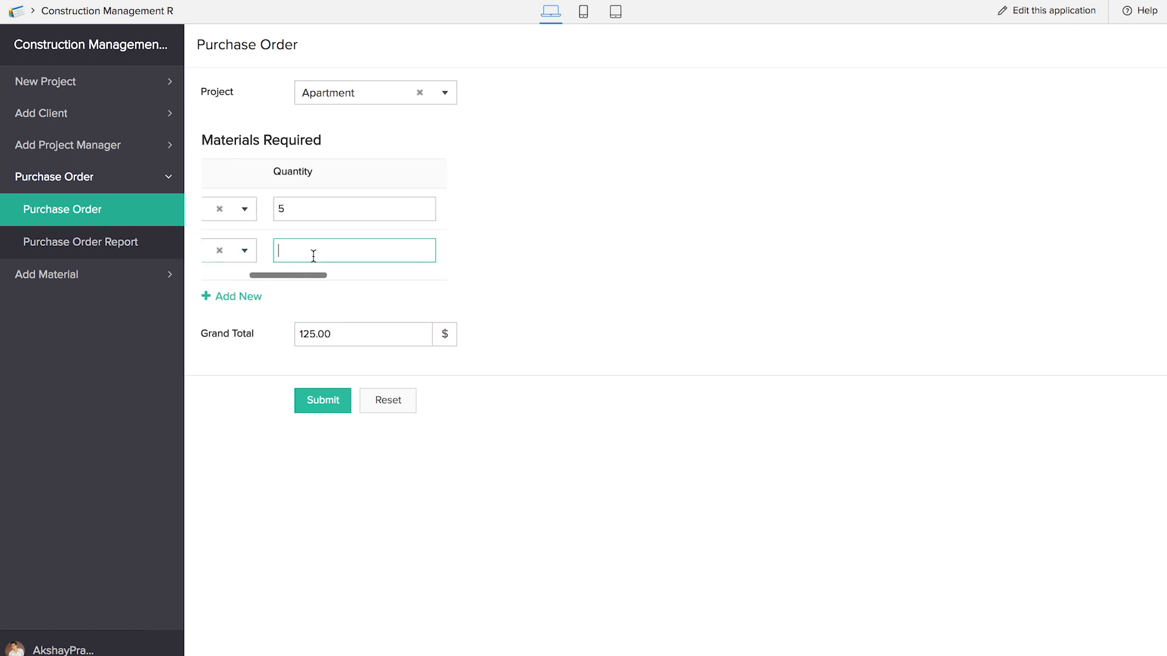
text(4)
- Activate the second row's Total Price field to calculate its total and update the grand total
drag(313, 276, 362, 272)
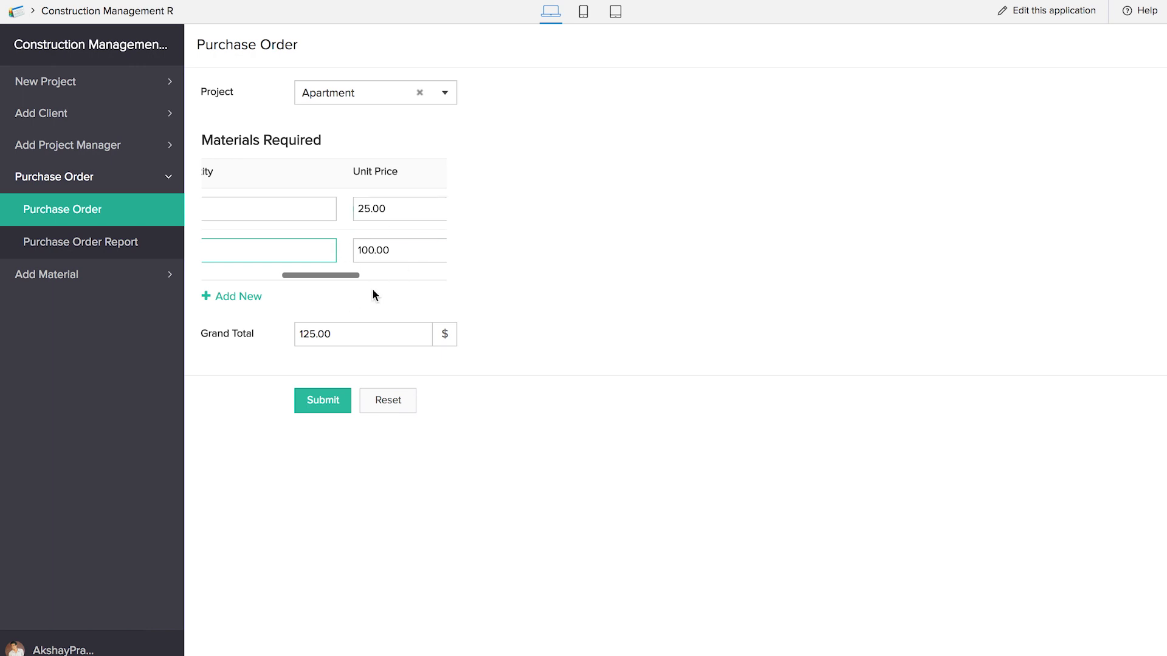
drag(338, 276, 395, 275)
click(393, 255)
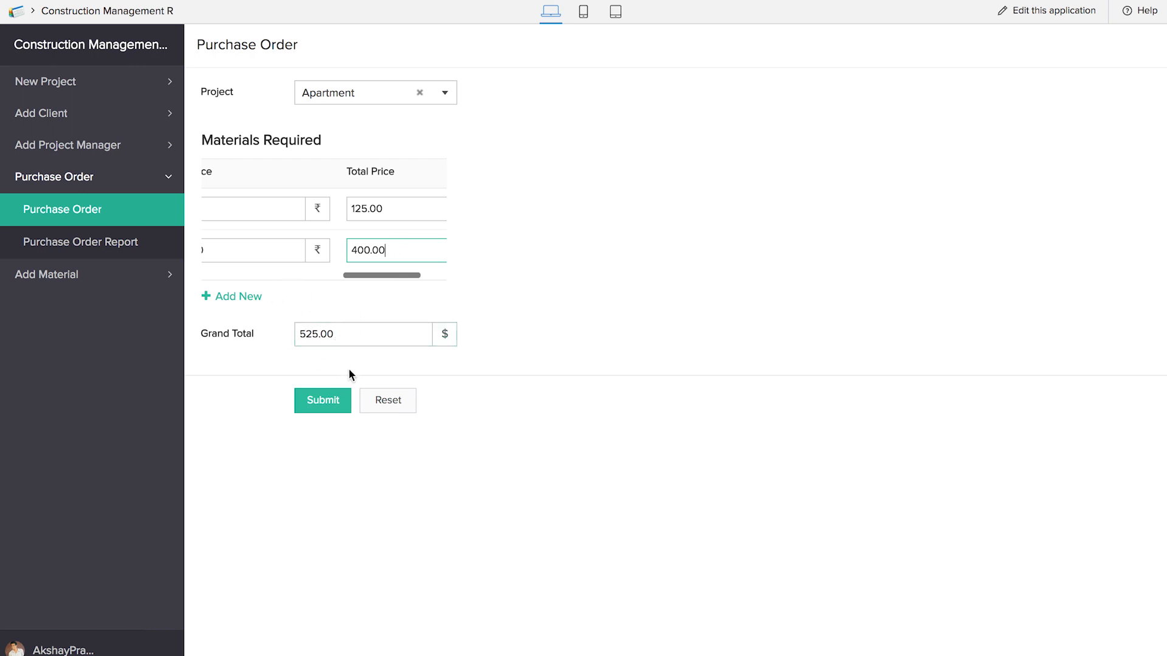
- Submit the Apartment purchase order and check its record in the Purchase Order Report
click(328, 405)
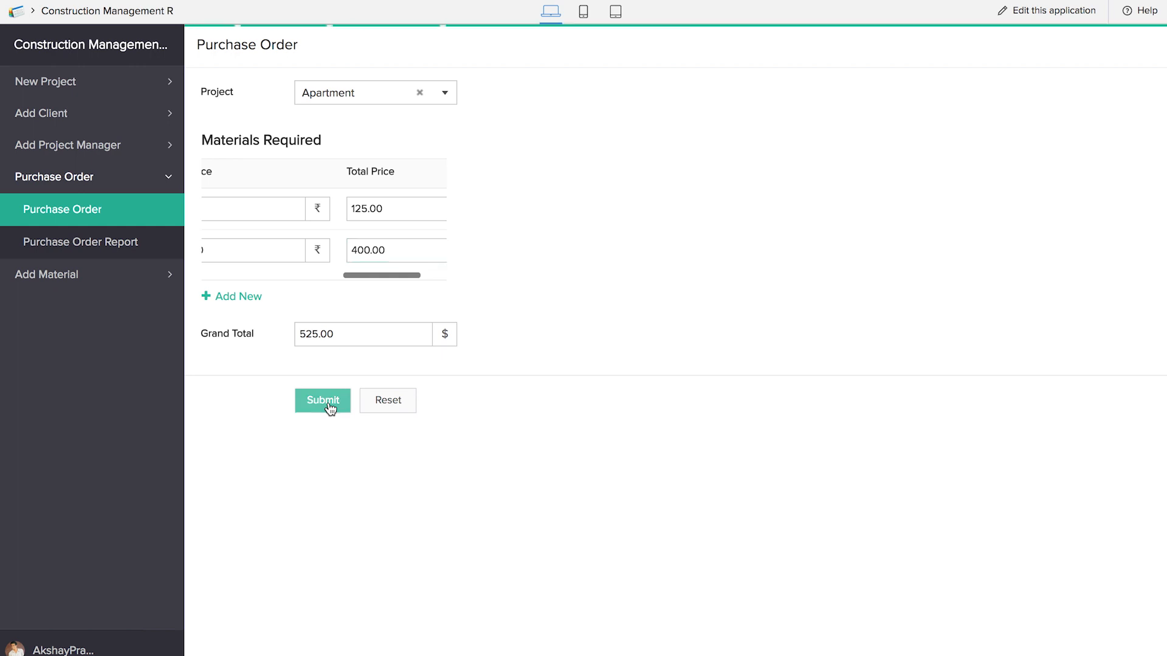
click(138, 249)
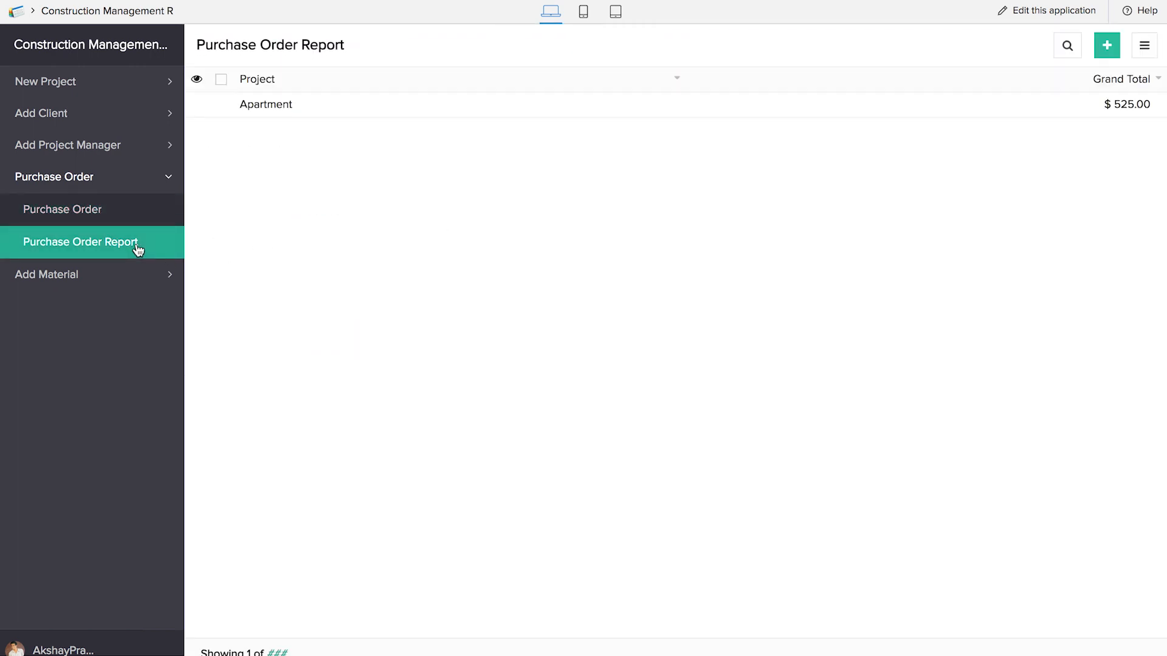
- Return to a blank Purchase Order form
click(121, 207)
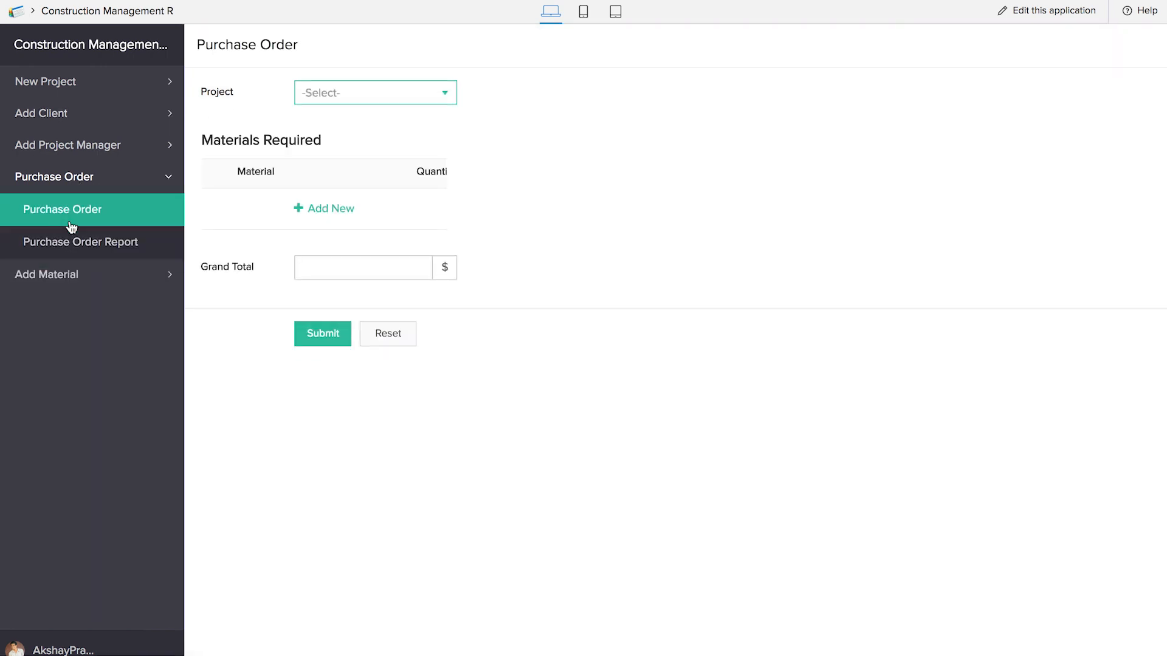